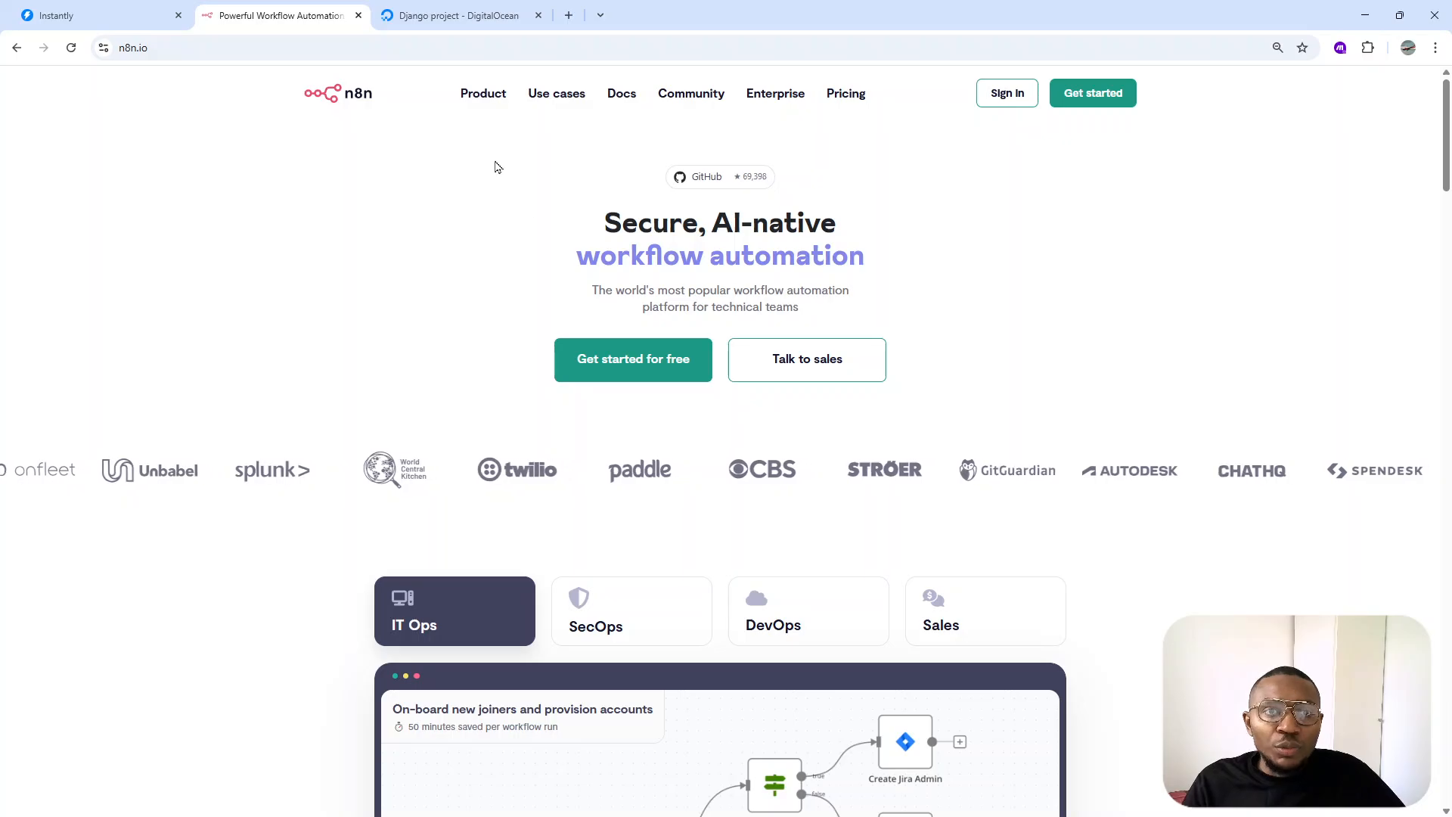
Step: Reach DigitalOcean via the 'digi' address-bar suggestion and log in to the social-fastapi project
{"action": "left_click", "coordinate": [449, 11]}
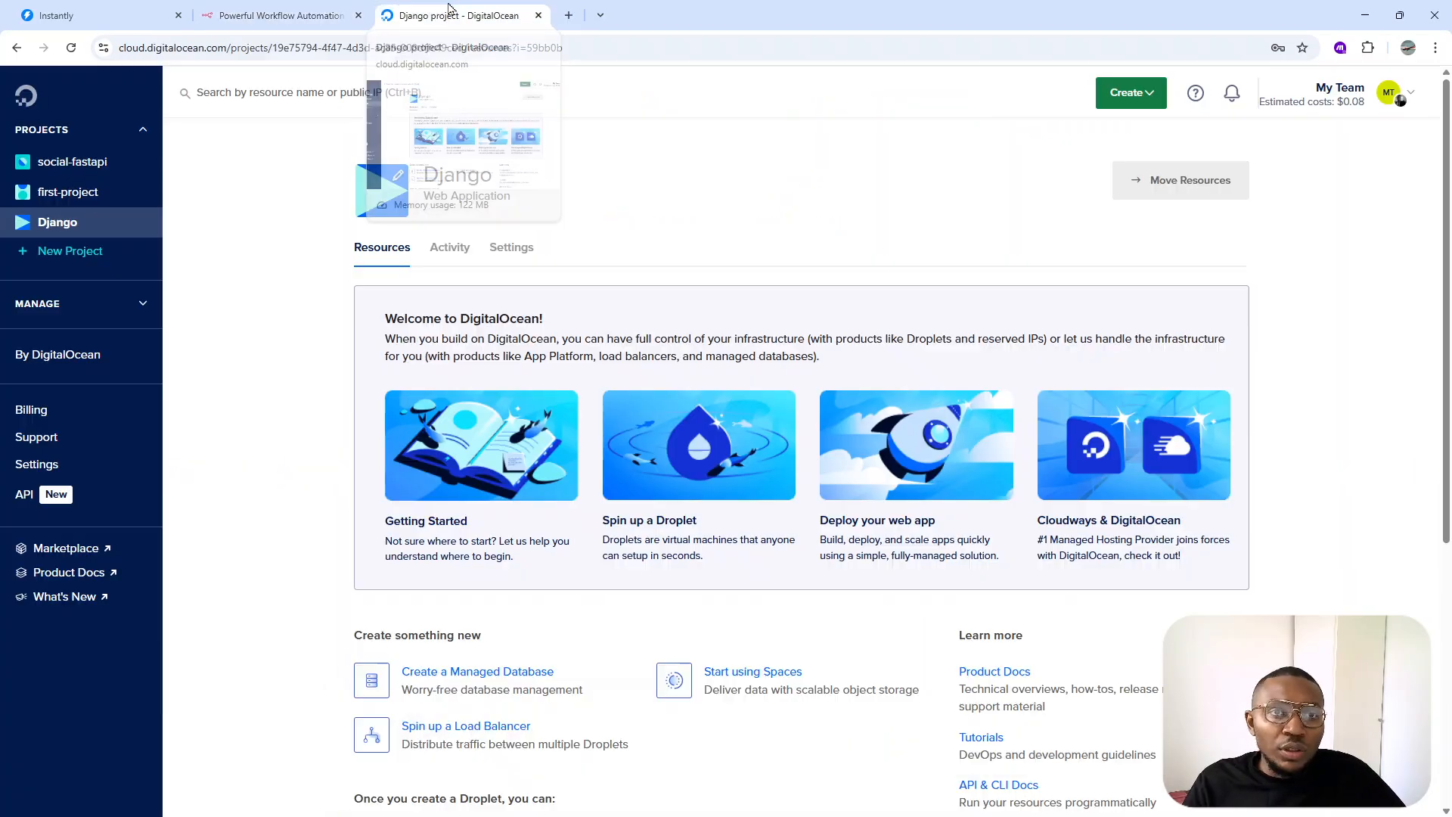
{"action": "left_click", "coordinate": [342, 45]}
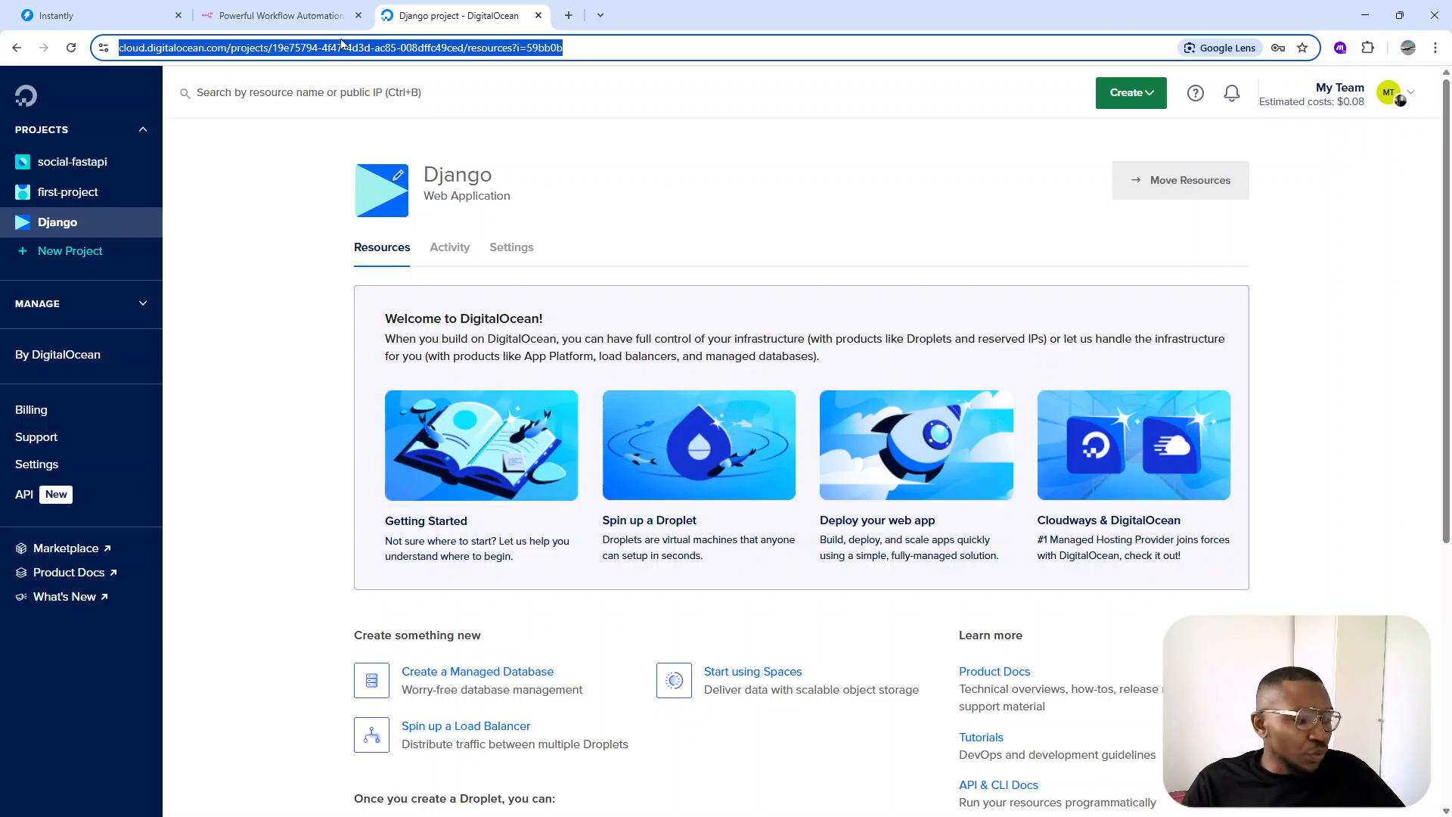
{"action": "type", "text": "dig"}
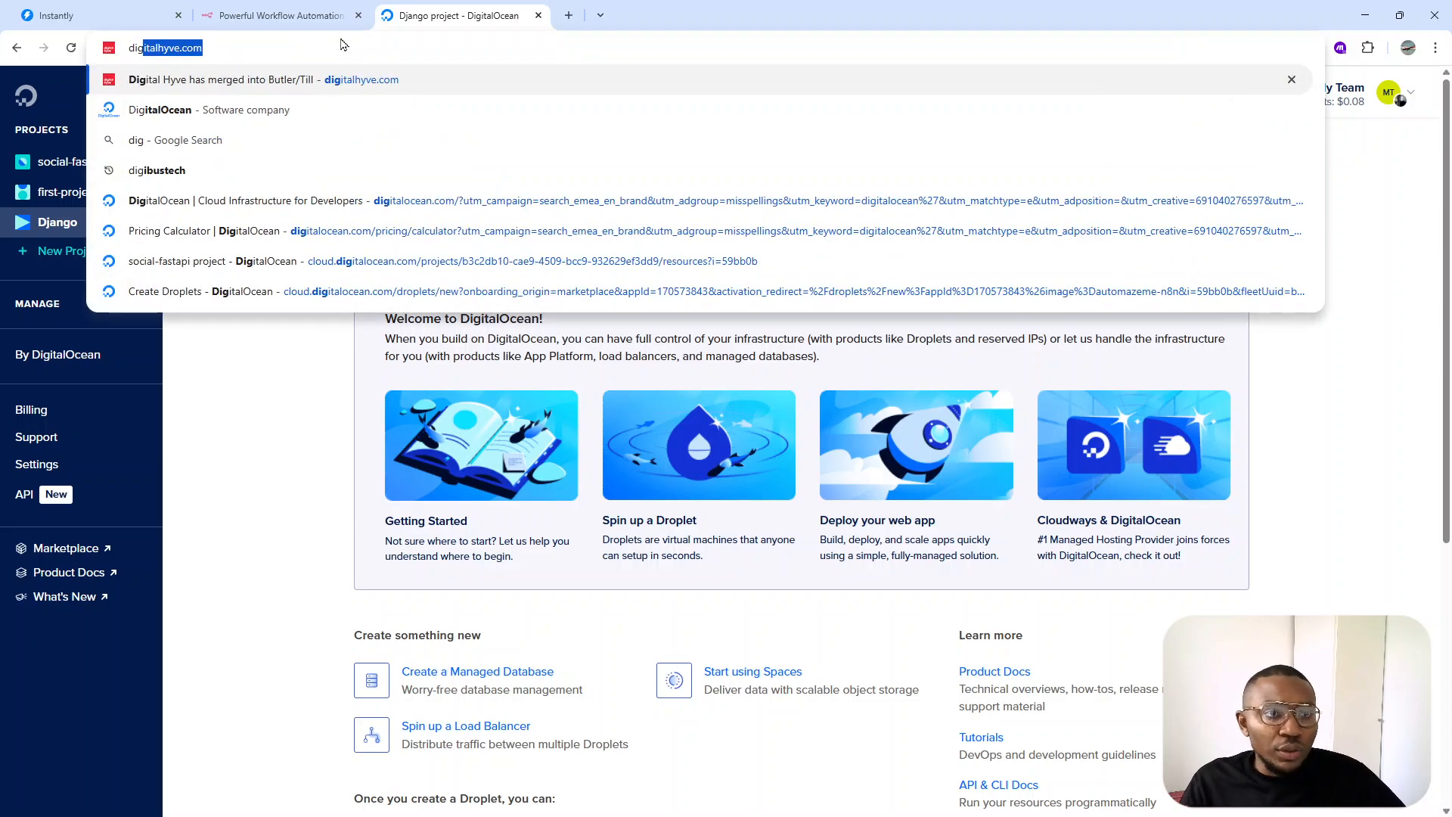
{"action": "type", "text": "italocean"}
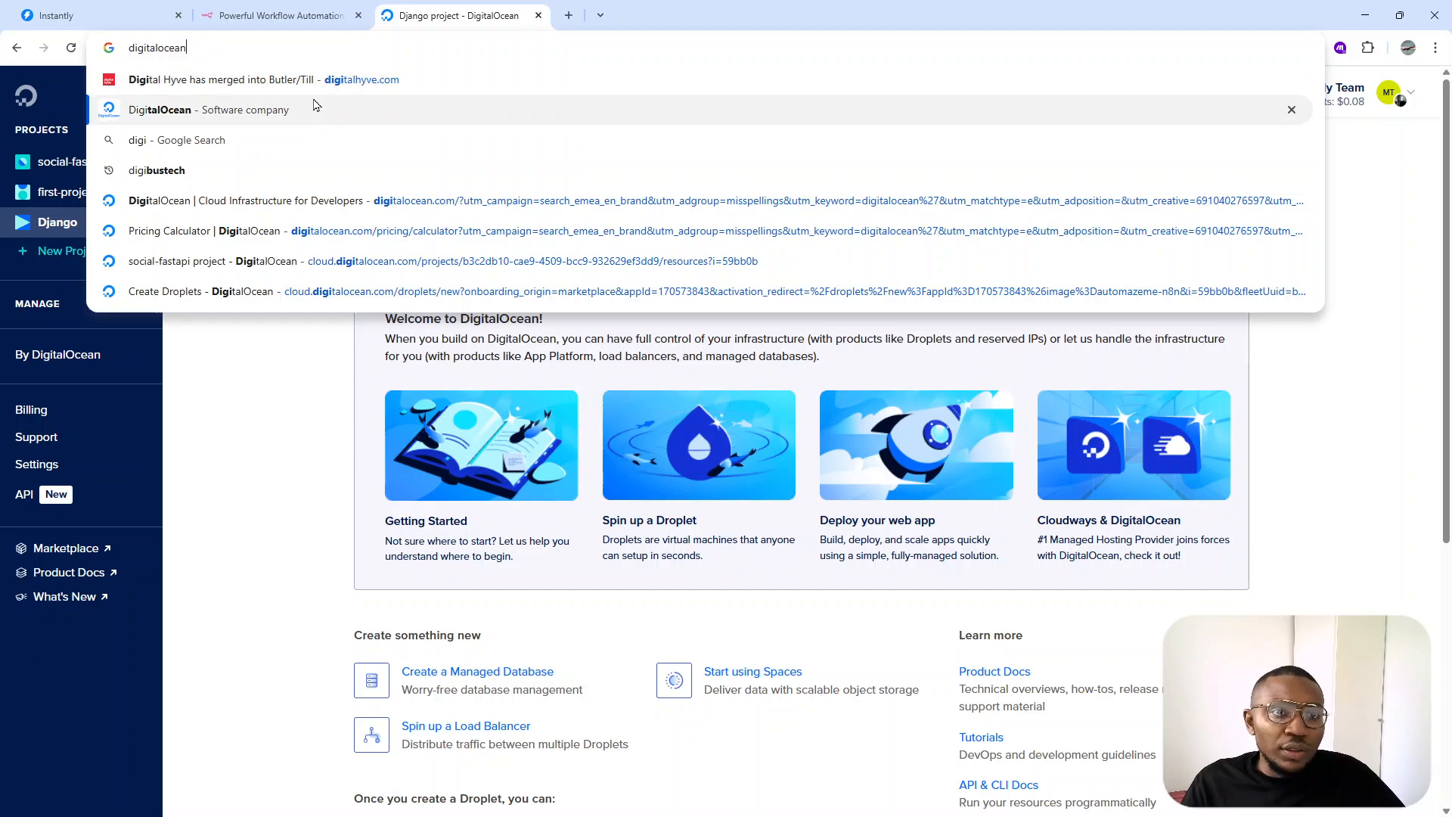
{"action": "left_click", "coordinate": [314, 105]}
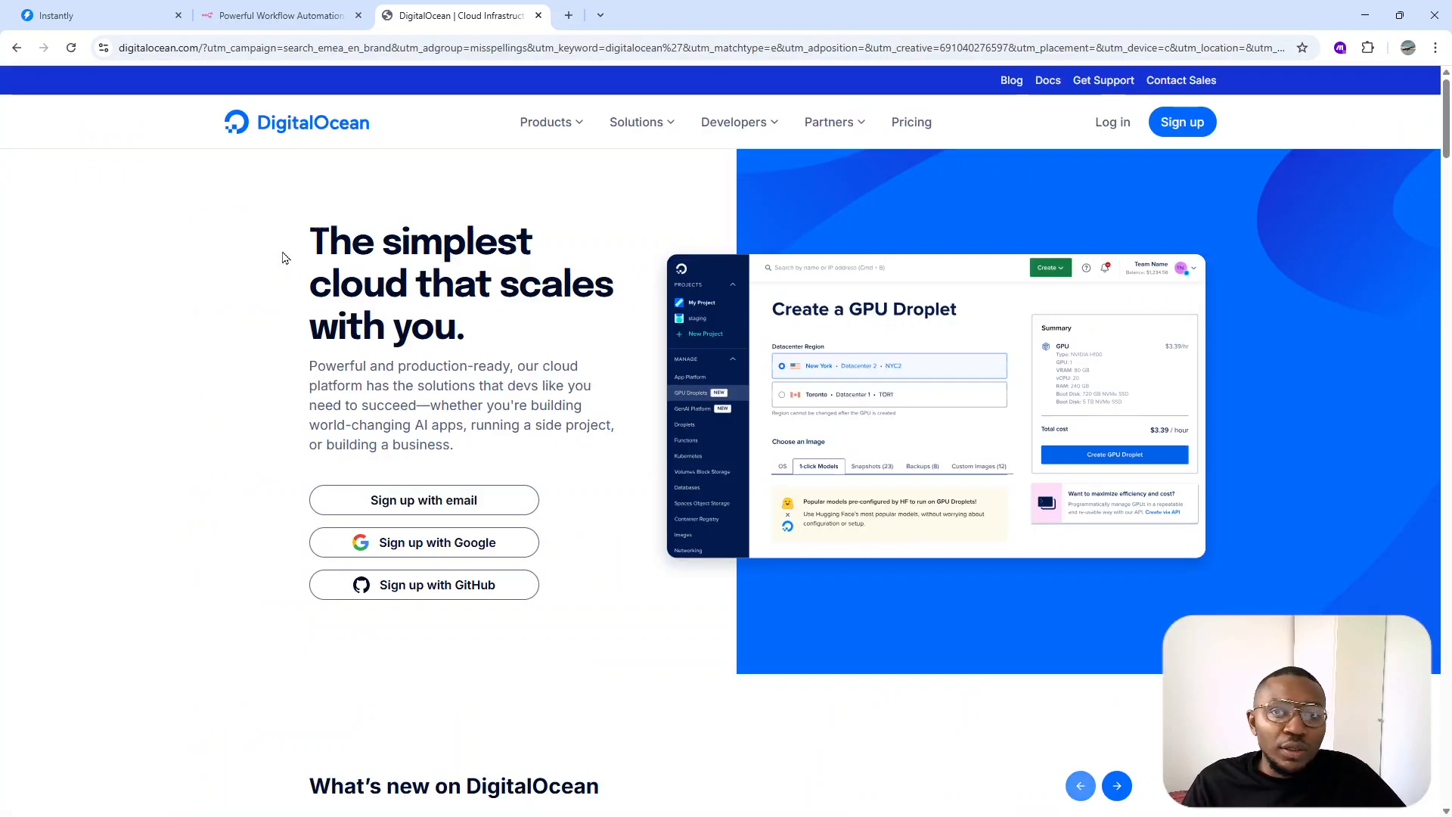
{"action": "left_click", "coordinate": [1103, 123]}
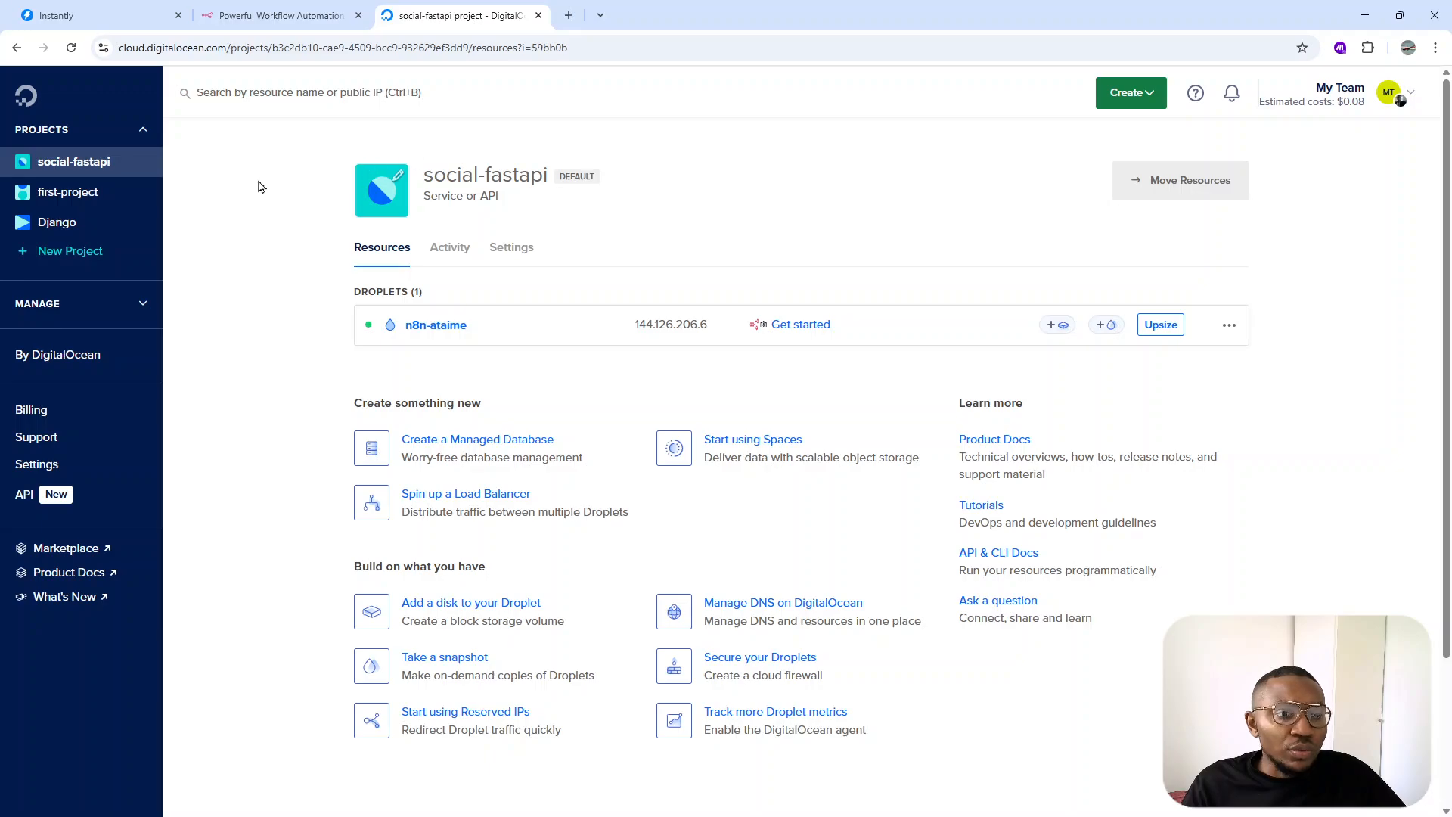
Step: Create a project called 'N8n Project' with the 'Website or blog' purpose
{"action": "left_click", "coordinate": [72, 257]}
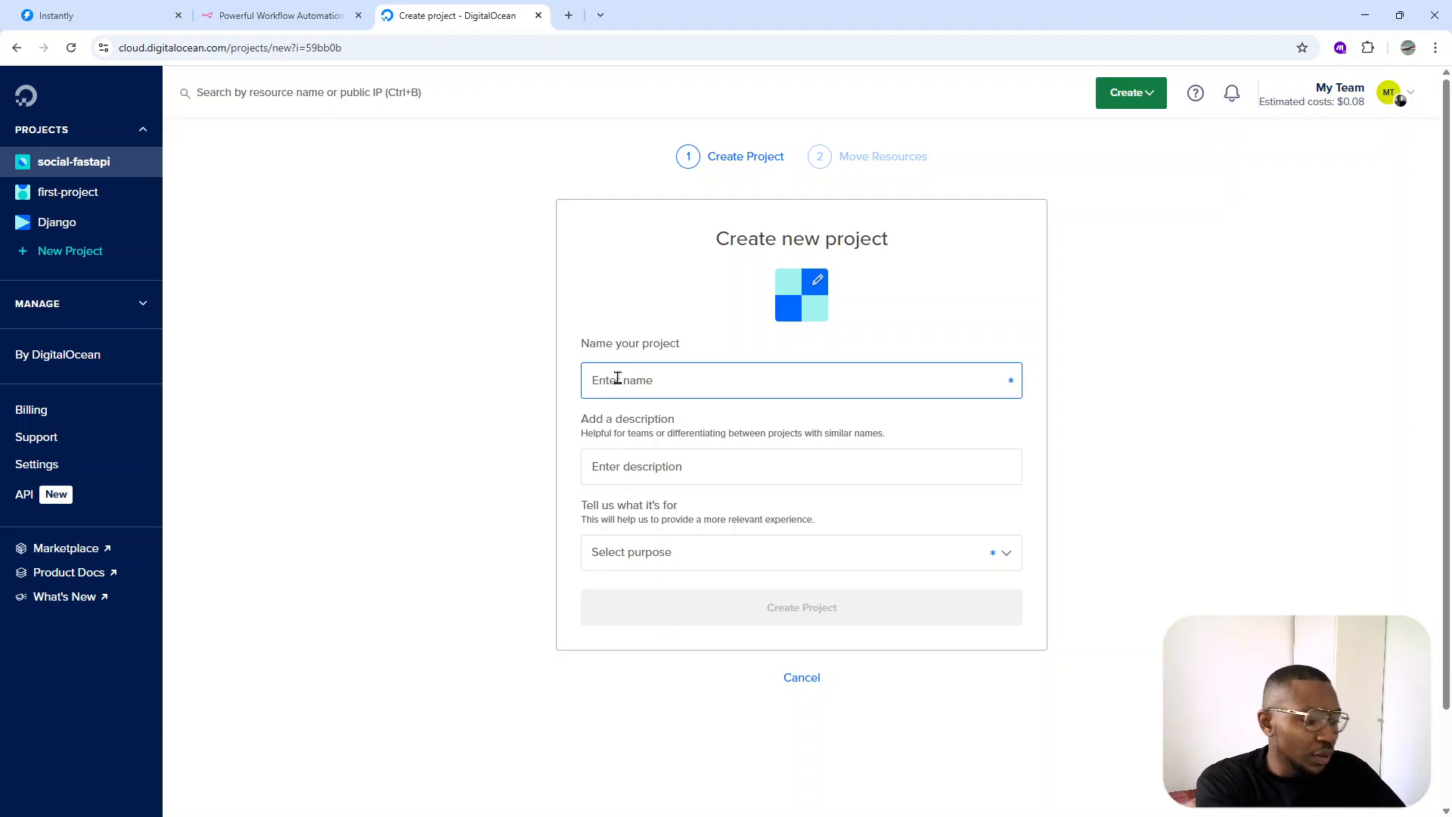
{"action": "type", "text": "N8n Project"}
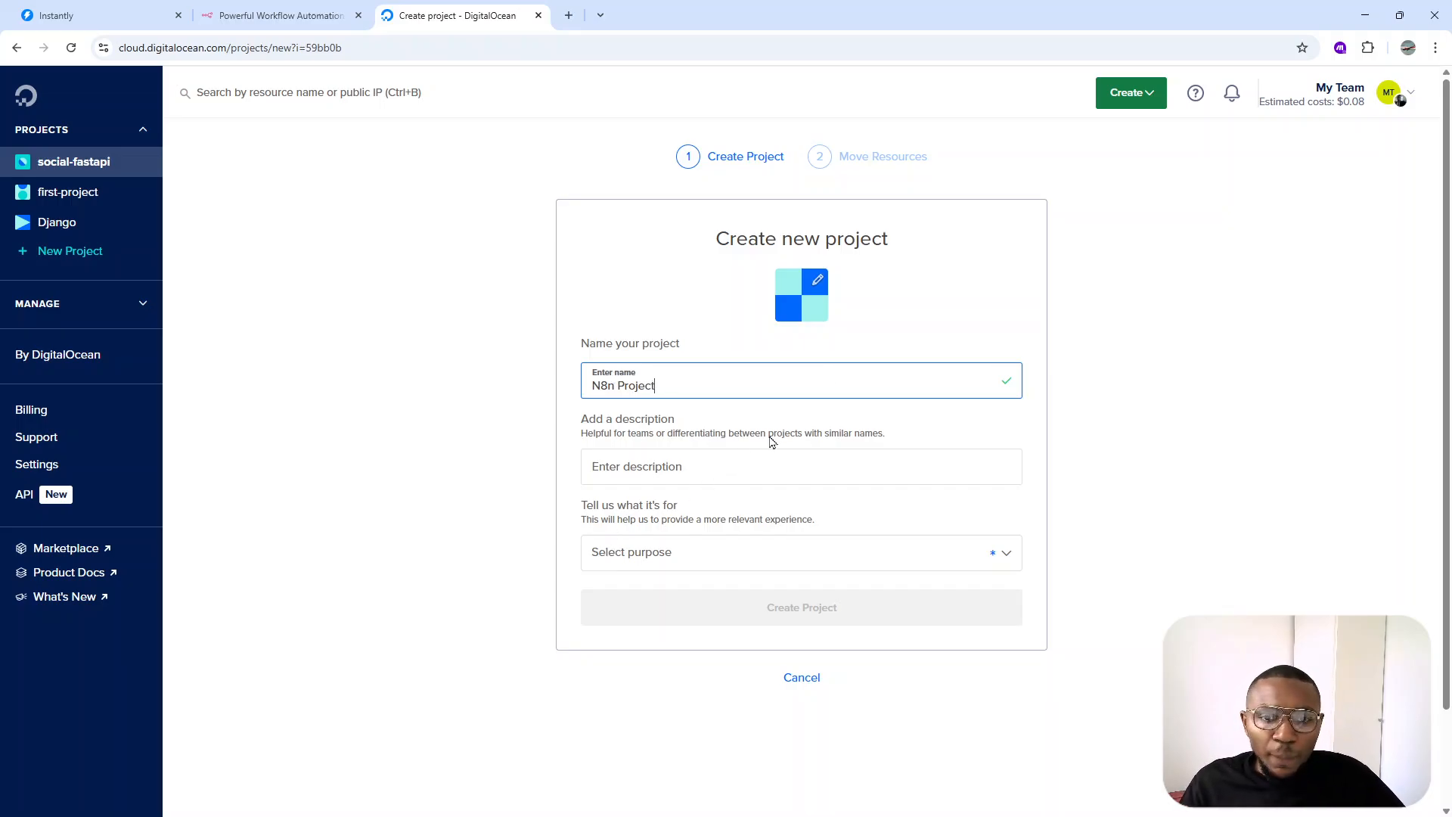
{"action": "left_click", "coordinate": [1115, 89]}
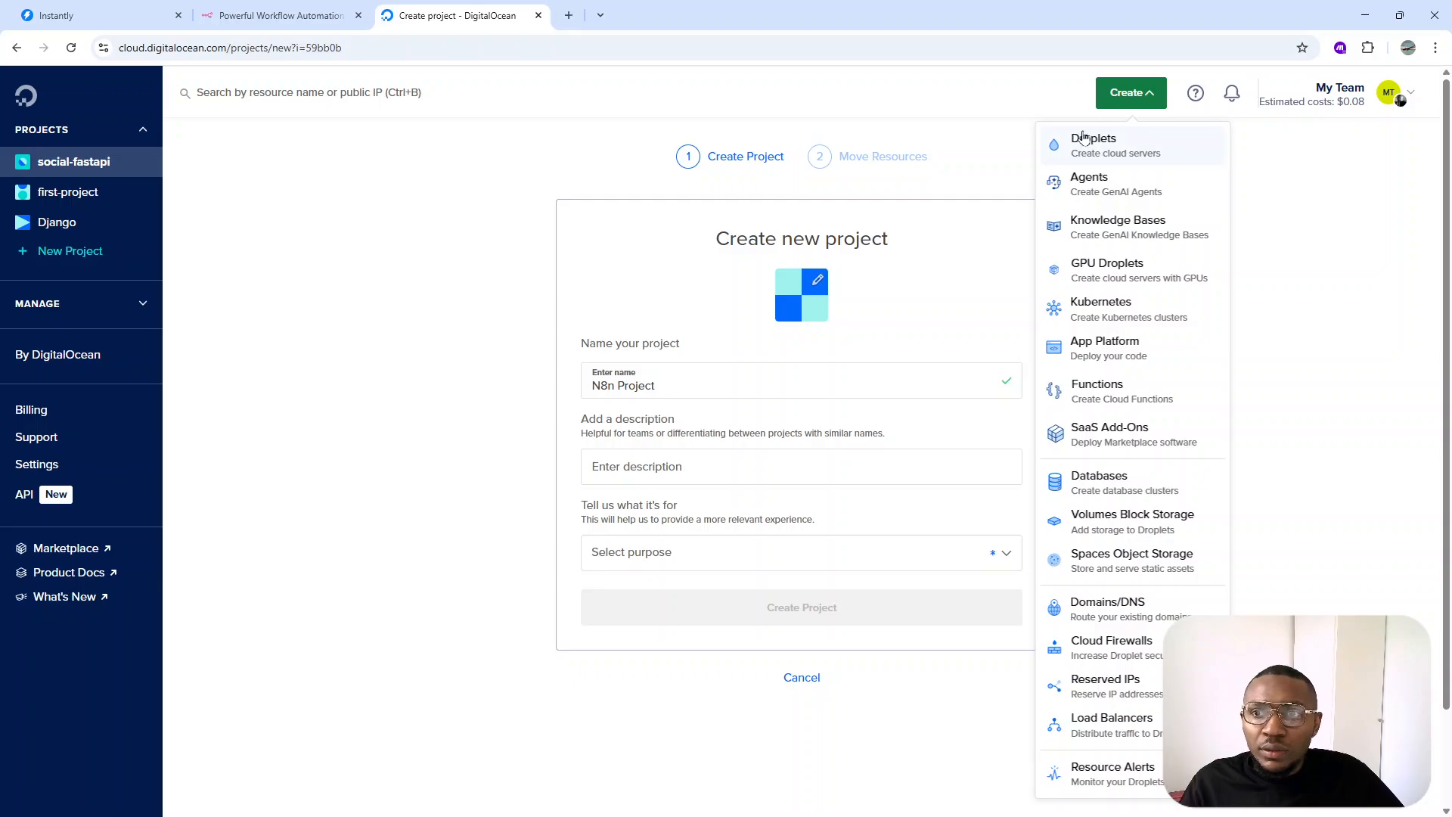
{"action": "left_click_drag", "start_coordinate": [398, 182], "coordinate": [566, 324]}
{"action": "left_click", "coordinate": [725, 466]}
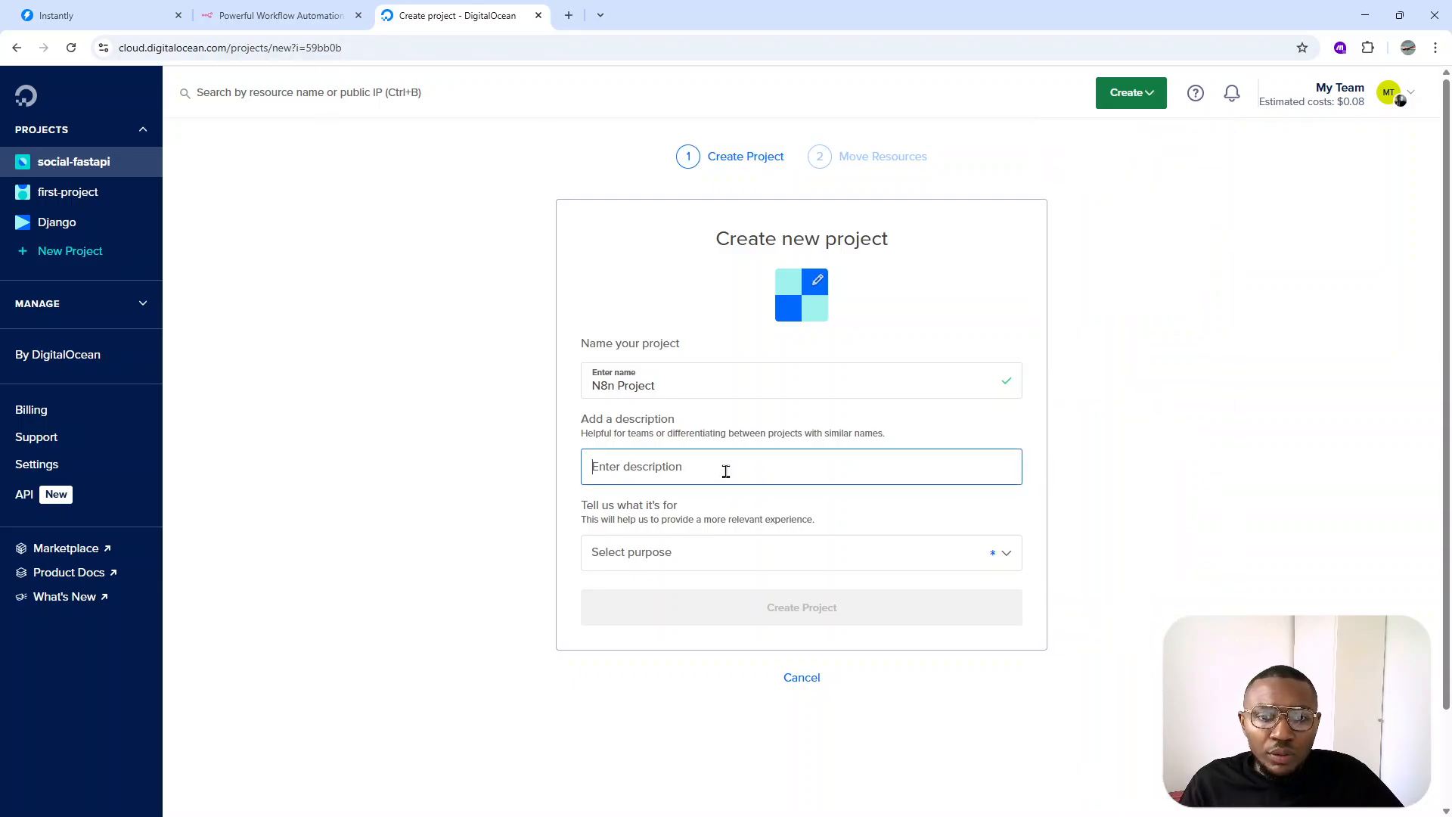
{"action": "left_click", "coordinate": [742, 573]}
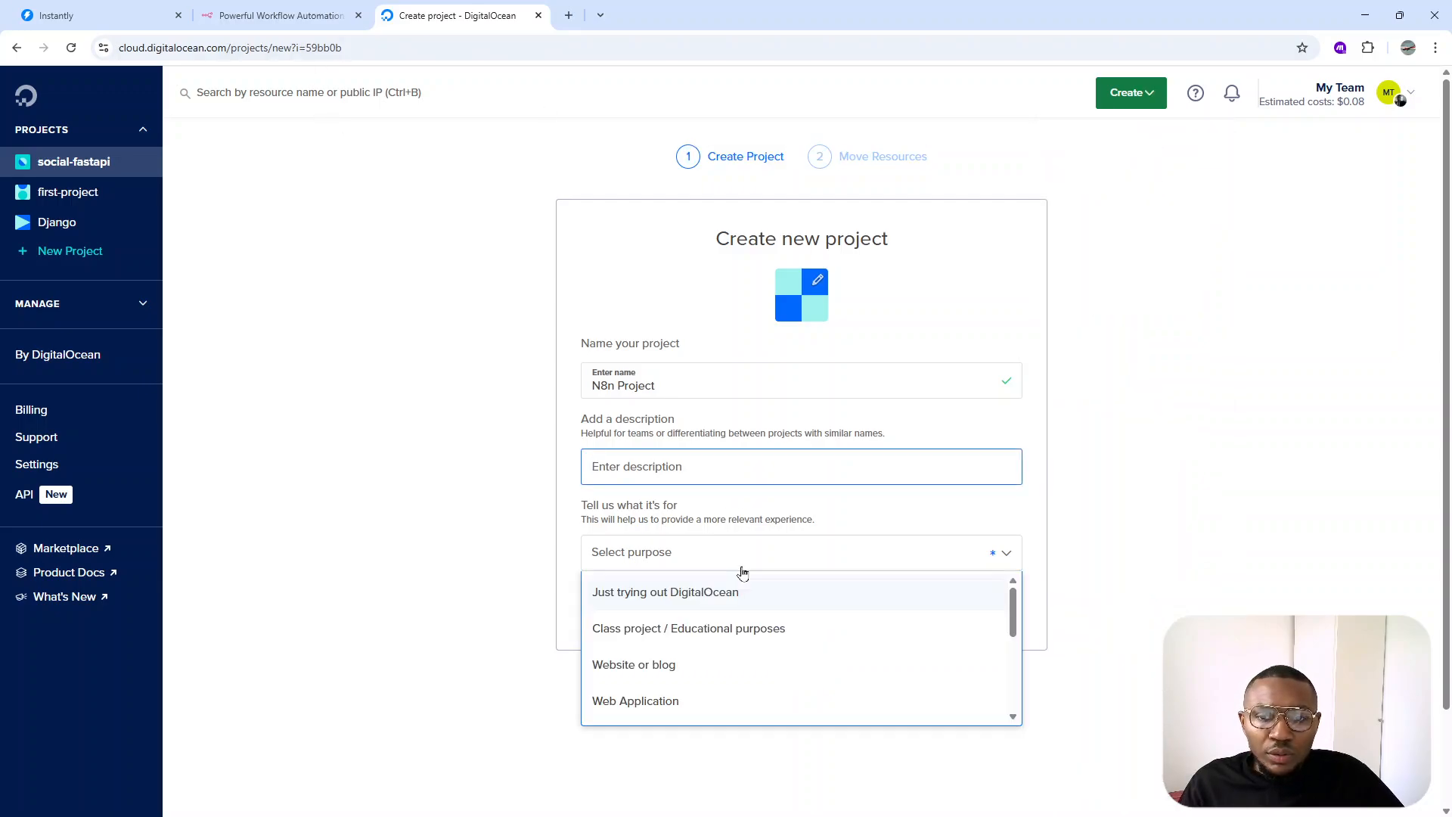
{"action": "left_click", "coordinate": [694, 664]}
{"action": "left_click", "coordinate": [728, 612]}
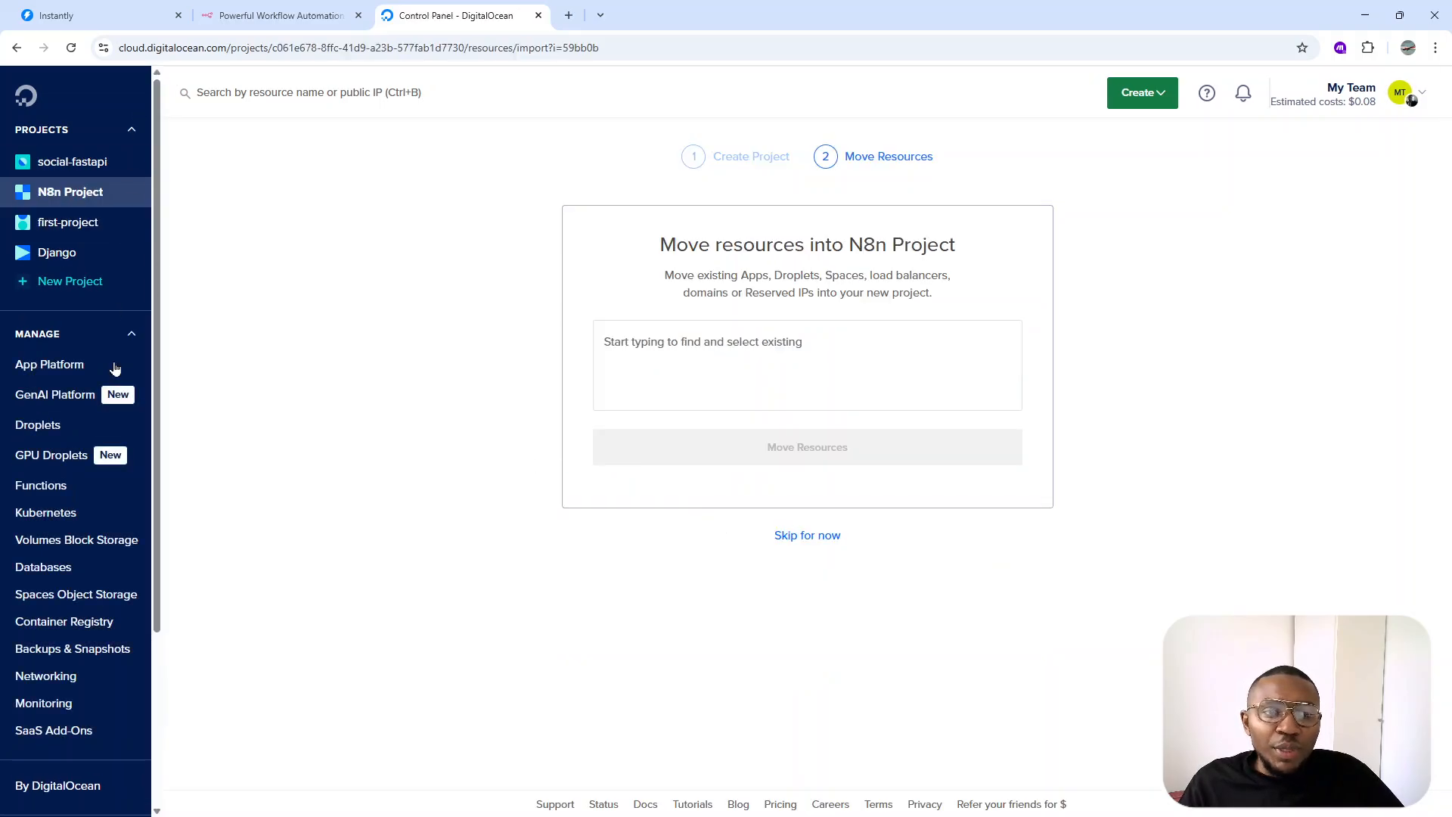
Step: Collapse MANAGE and find the n8n 1-Click app under the Marketplace's New & Noteworthy
{"action": "left_click", "coordinate": [92, 343]}
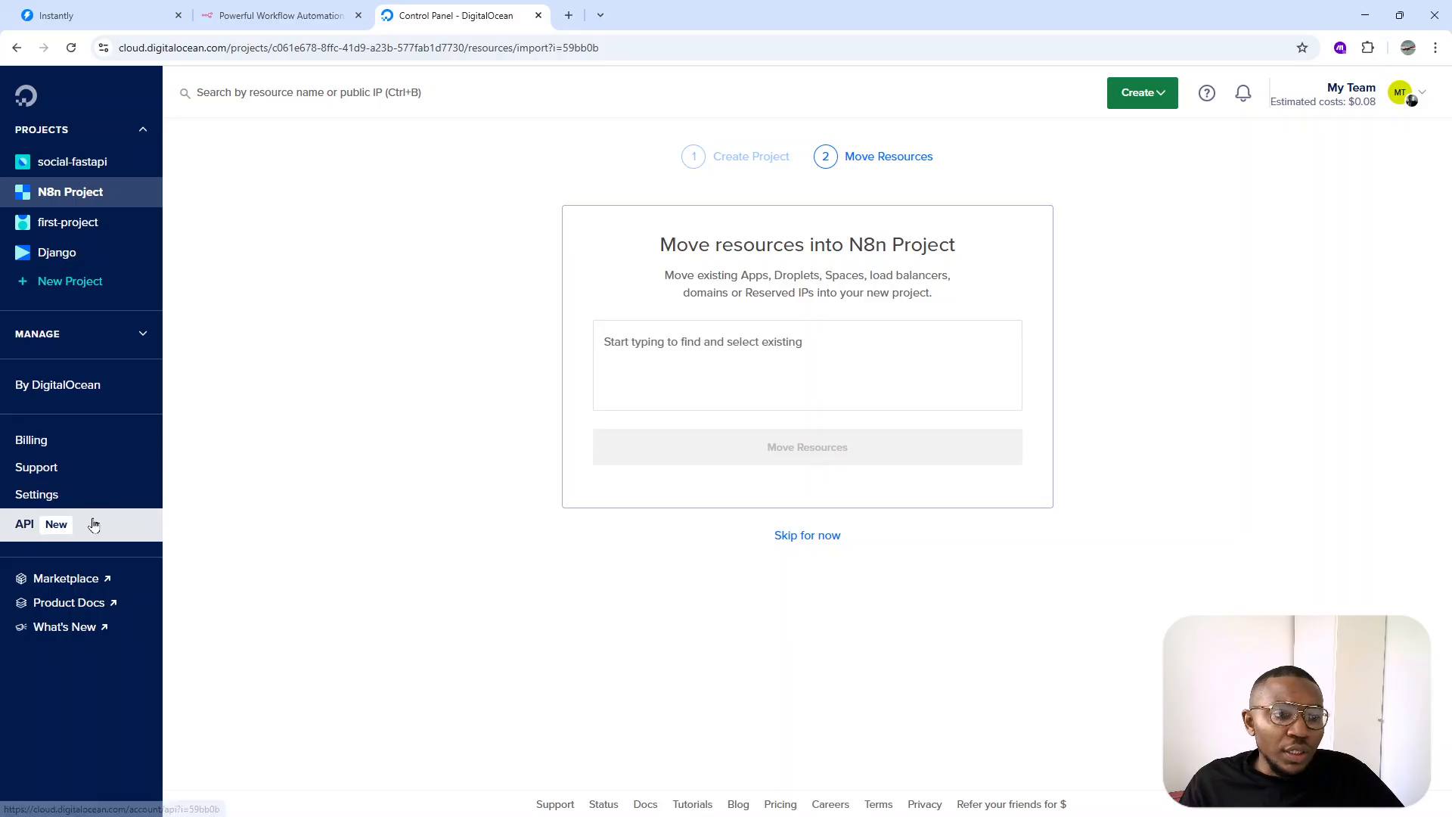
{"action": "left_click", "coordinate": [95, 578]}
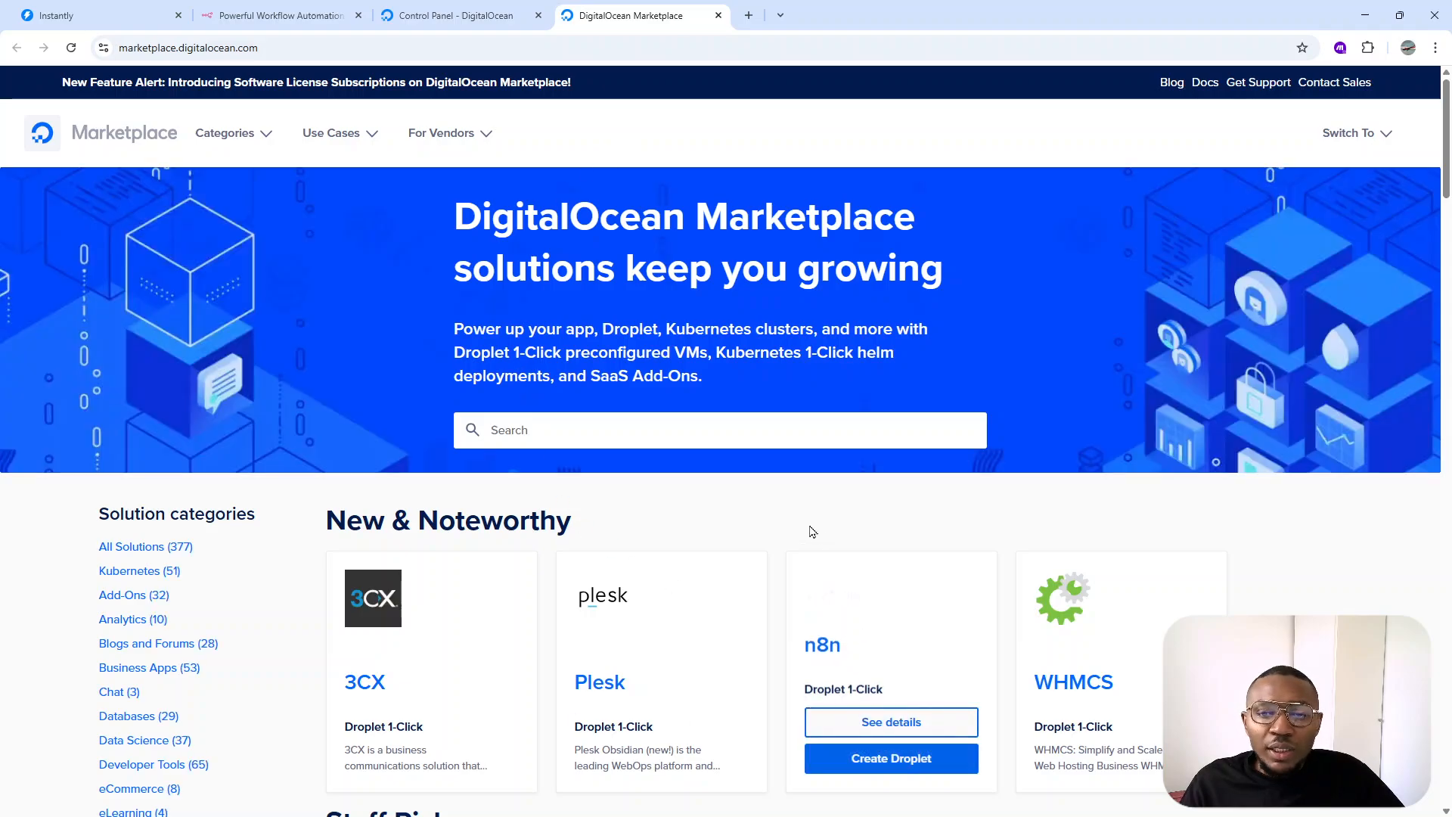
{"action": "scroll", "coordinate": [766, 540], "scroll_direction": "down", "scroll_amount": 2}
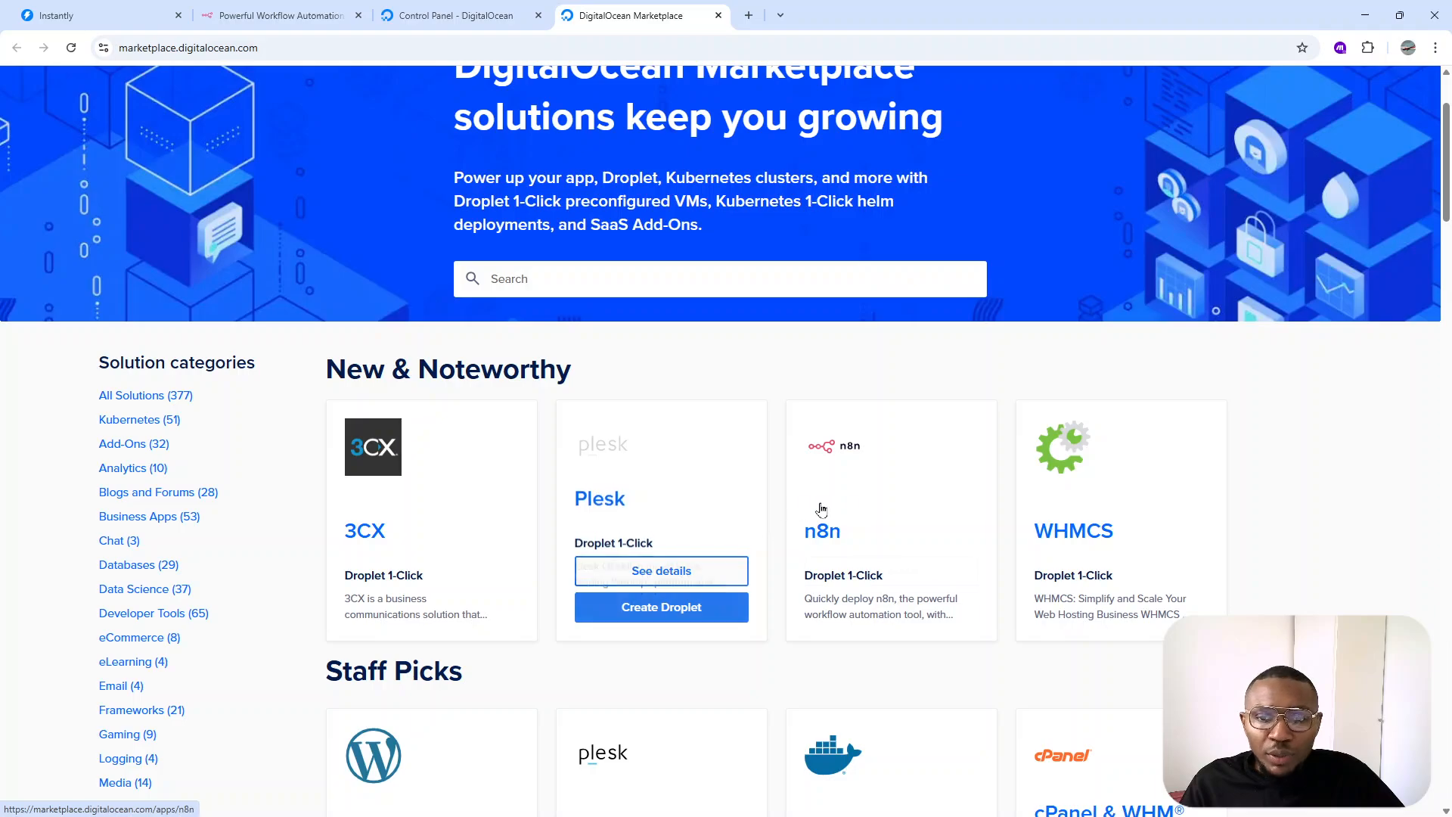
{"action": "mouse_move", "coordinate": [949, 589]}
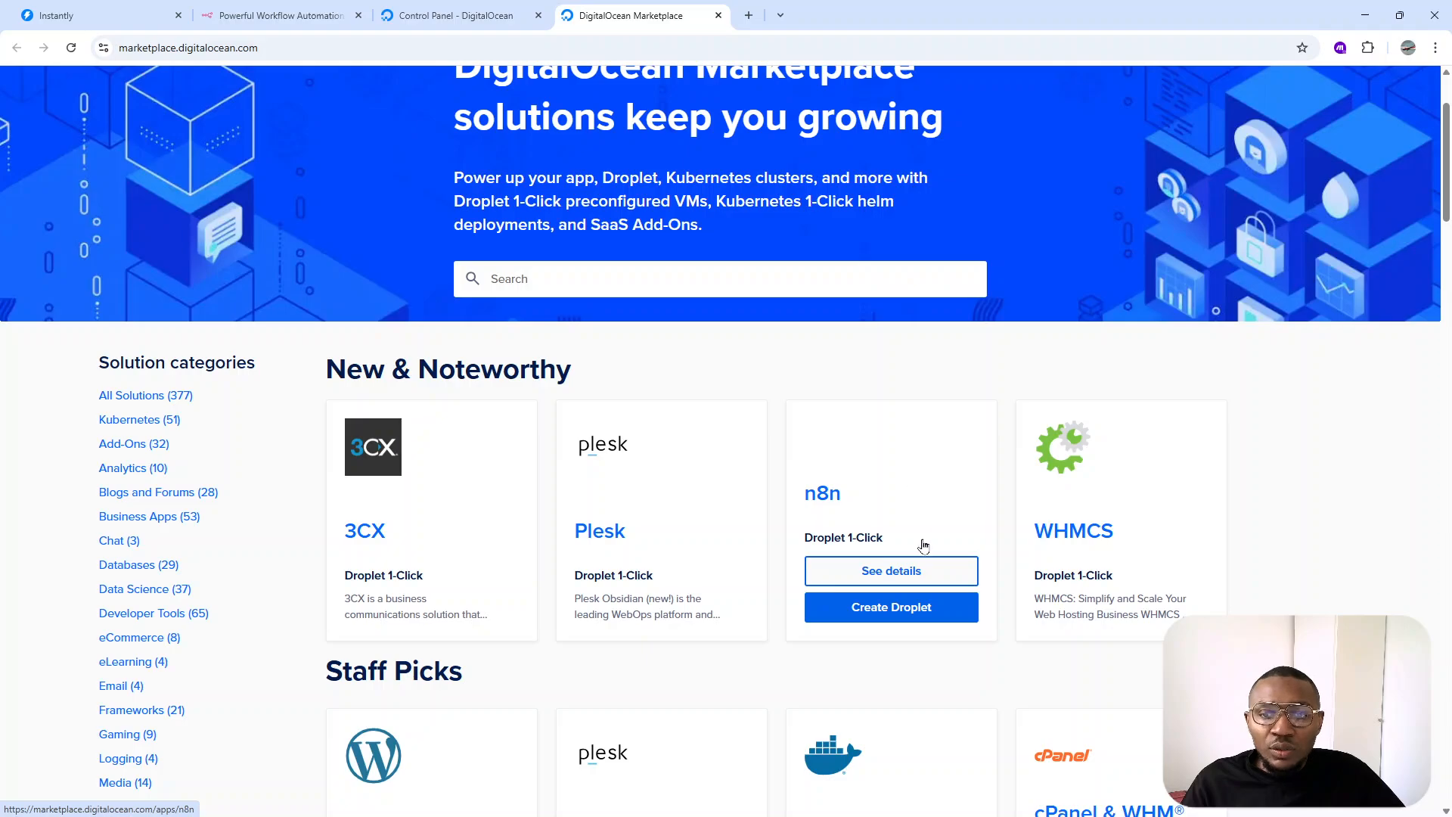
Step: Open the n8n 1-Click app details and choose 'Create n8n Droplet'
{"action": "left_click", "coordinate": [906, 574]}
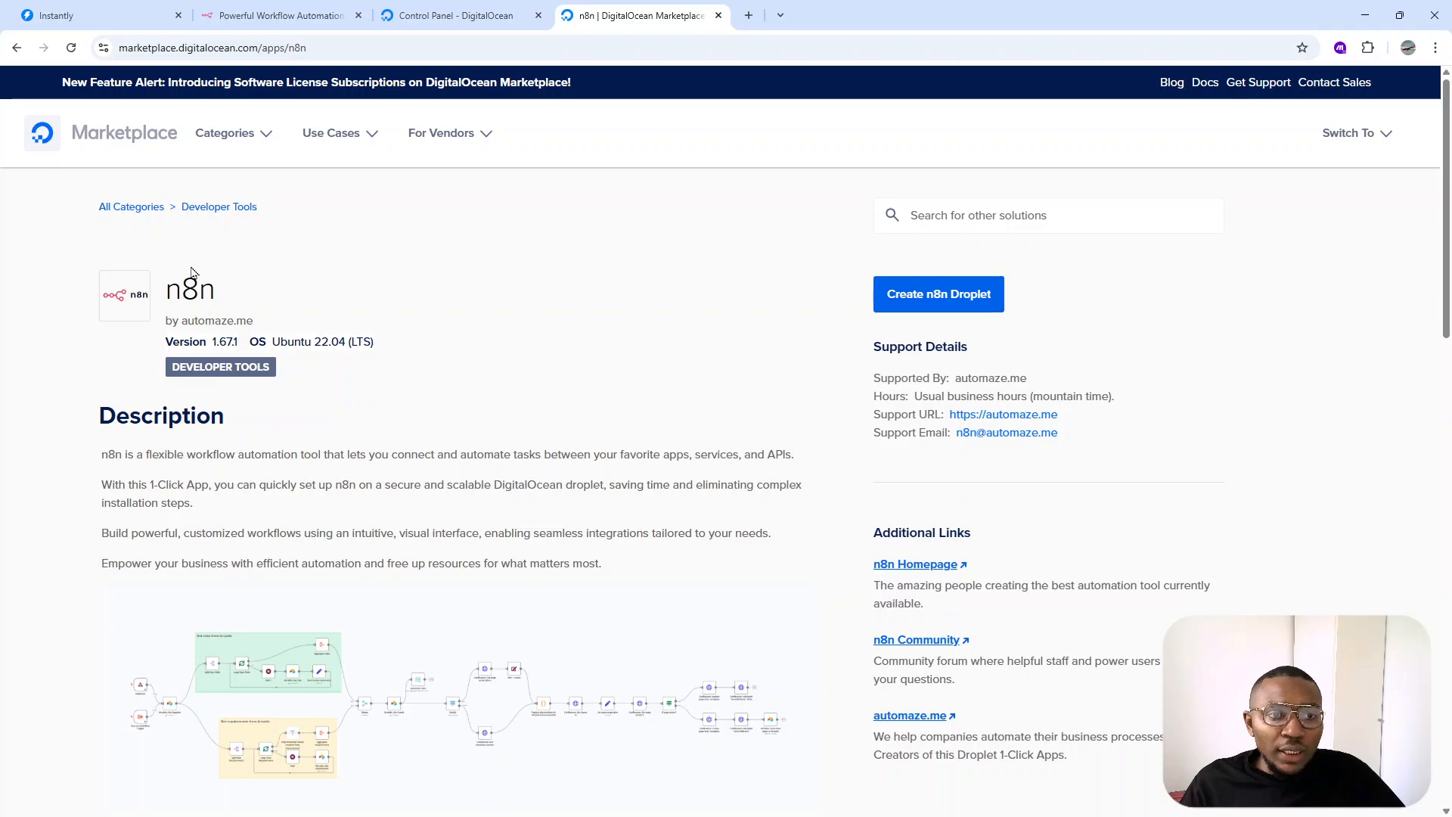
{"action": "left_click", "coordinate": [911, 293]}
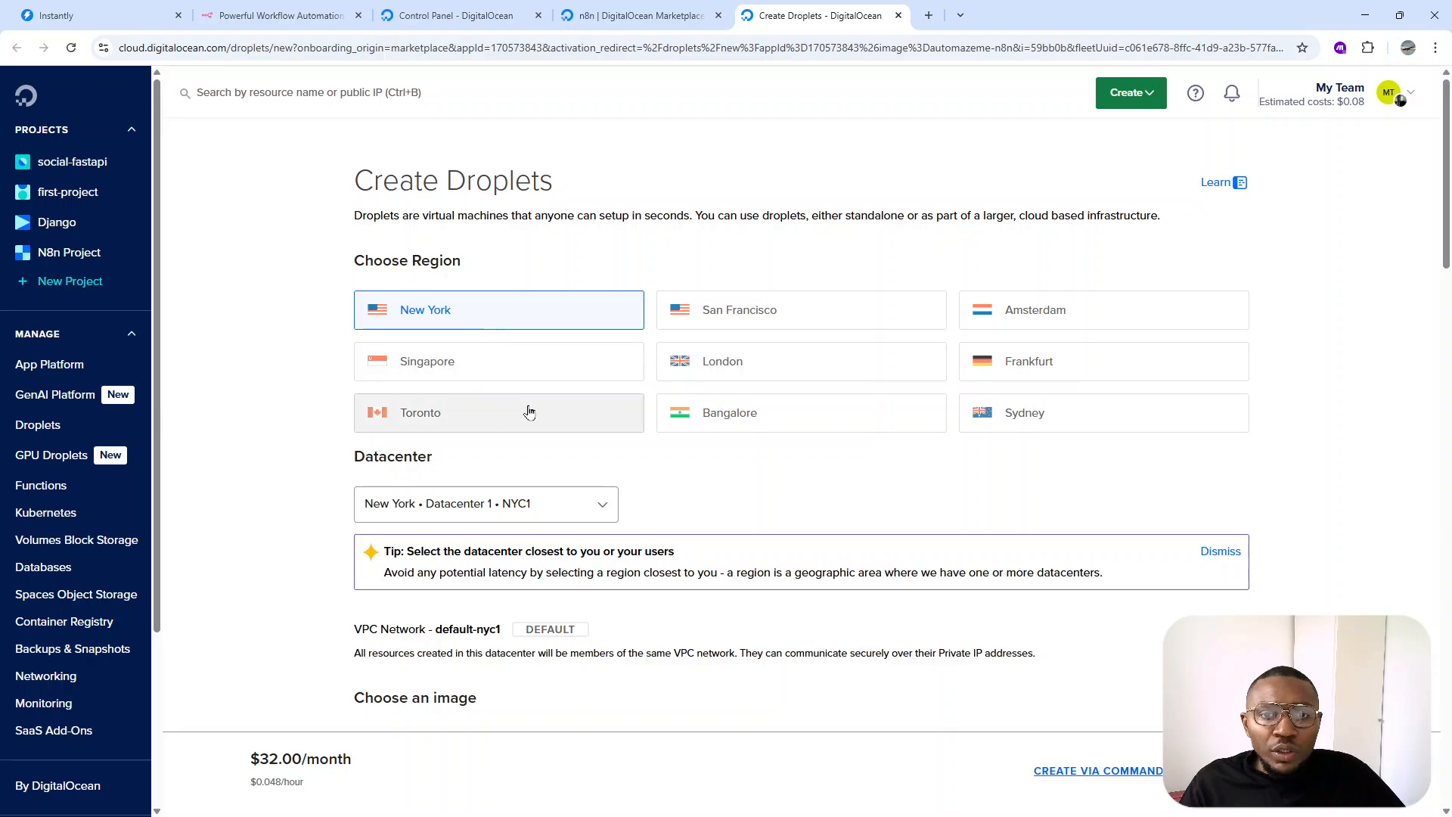
Step: Choose London (LON1) as the region and confirm the n8n 1.67.1 on Ubuntu 22.04 image
{"action": "left_click", "coordinate": [732, 366]}
{"action": "scroll", "coordinate": [707, 452], "scroll_direction": "down", "scroll_amount": 2}
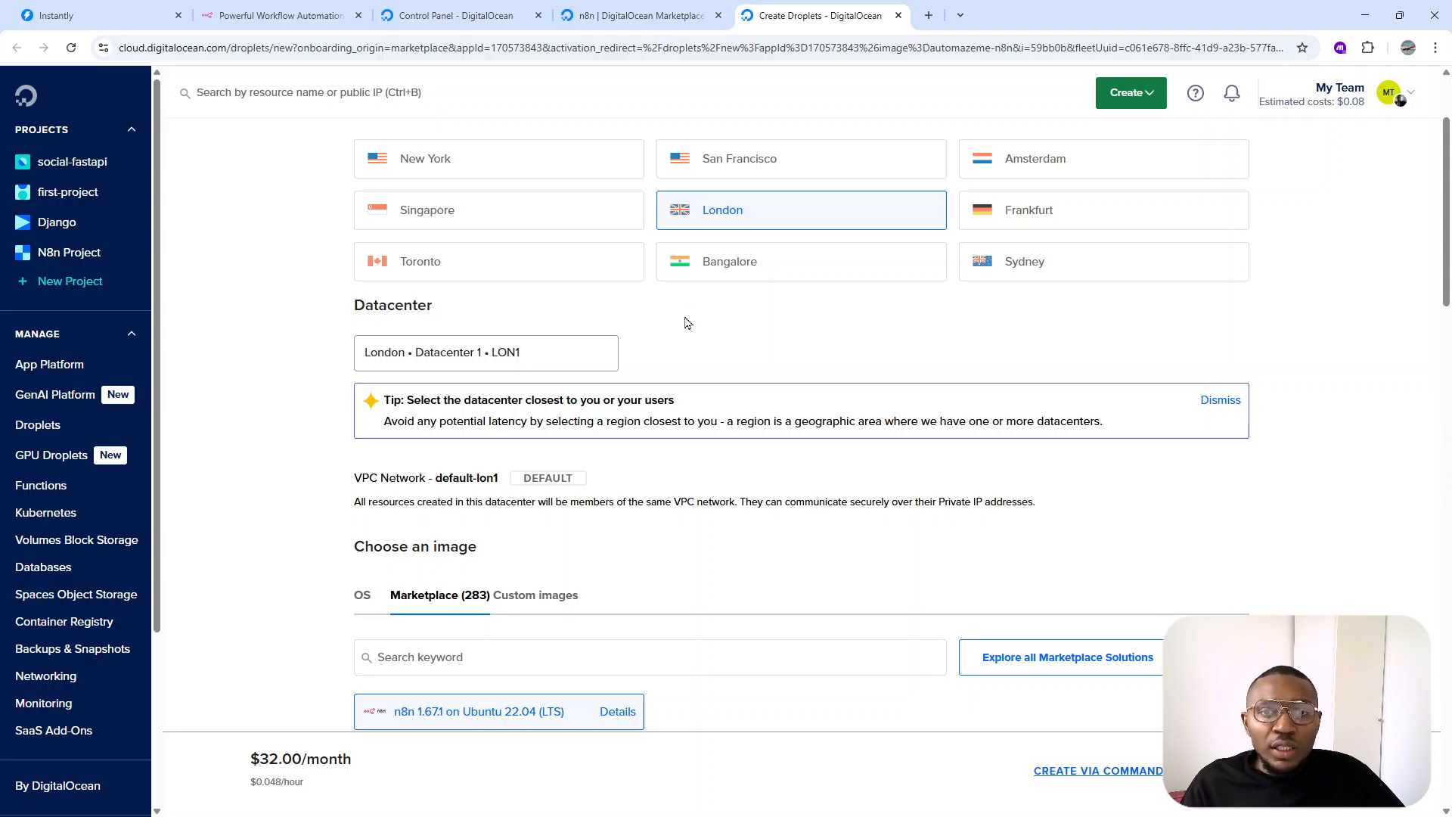
{"action": "scroll", "coordinate": [686, 322], "scroll_direction": "down", "scroll_amount": 4}
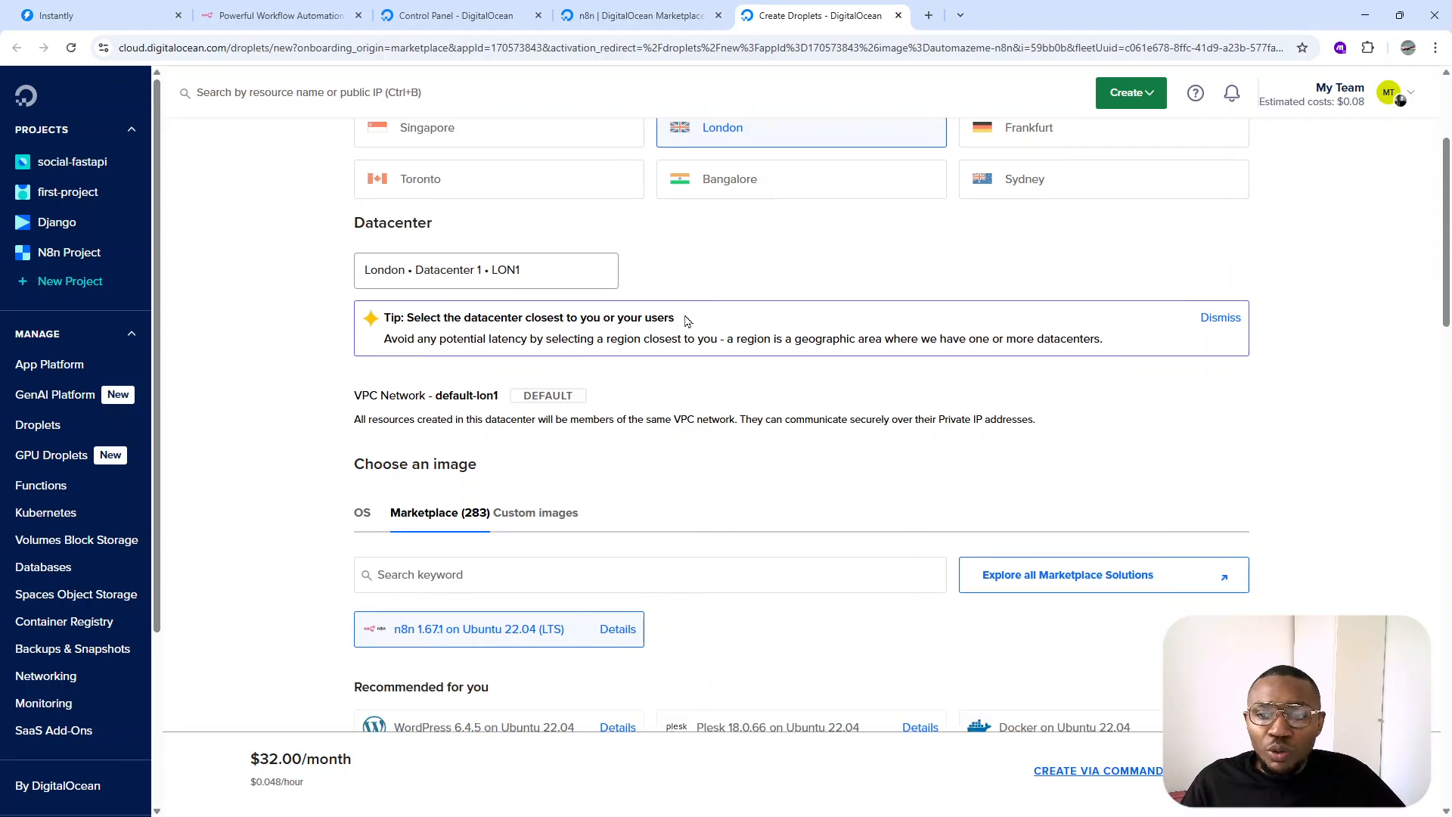
{"action": "scroll", "coordinate": [686, 322], "scroll_direction": "down", "scroll_amount": 3}
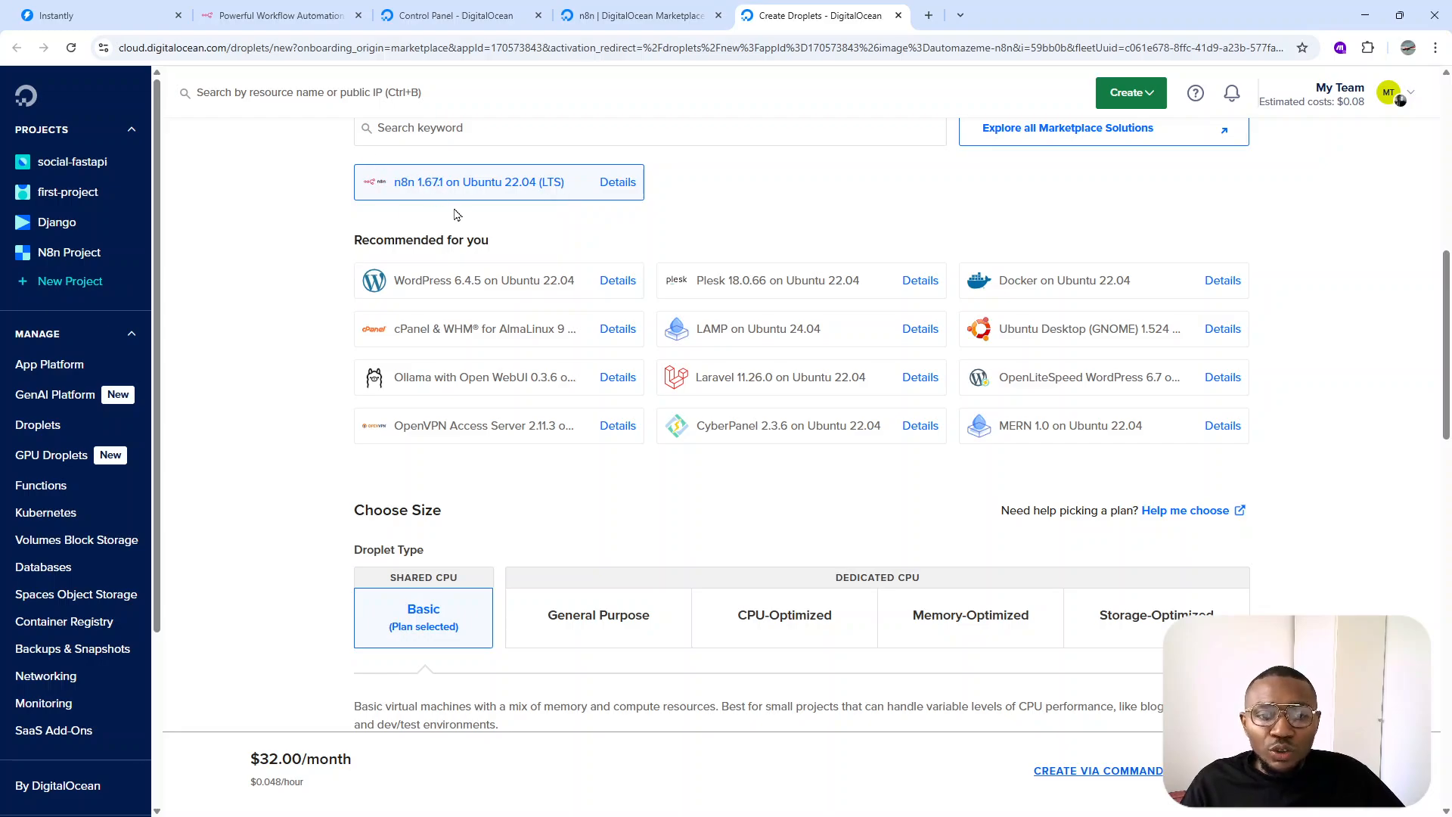
Step: Select the Regular CPU $6/mo plan (1 GB, 1 CPU, 25 GB SSD)
{"action": "scroll", "coordinate": [457, 215], "scroll_direction": "down", "scroll_amount": 4}
{"action": "scroll", "coordinate": [812, 247], "scroll_direction": "down", "scroll_amount": 3}
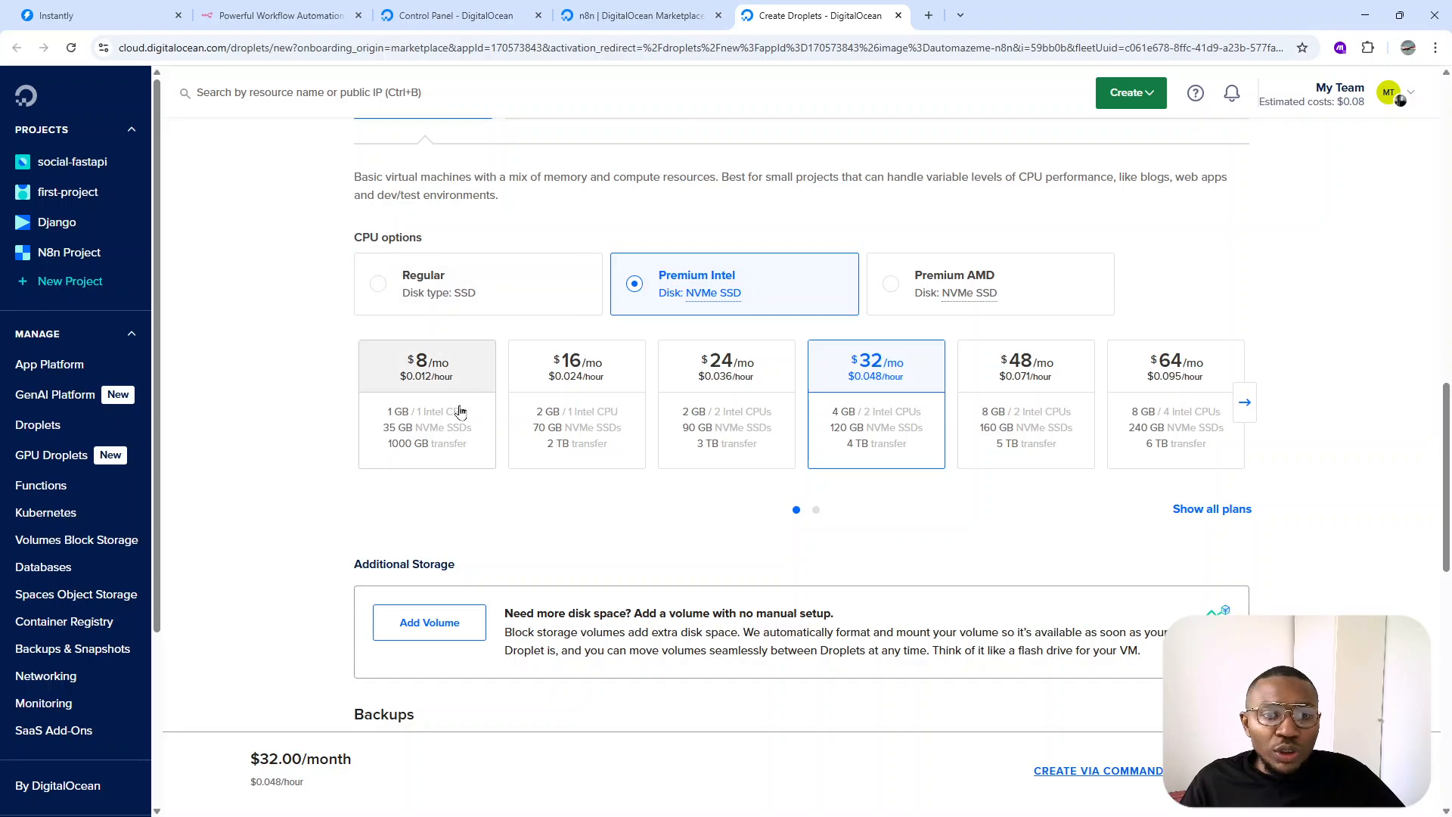
{"action": "left_click", "coordinate": [421, 422]}
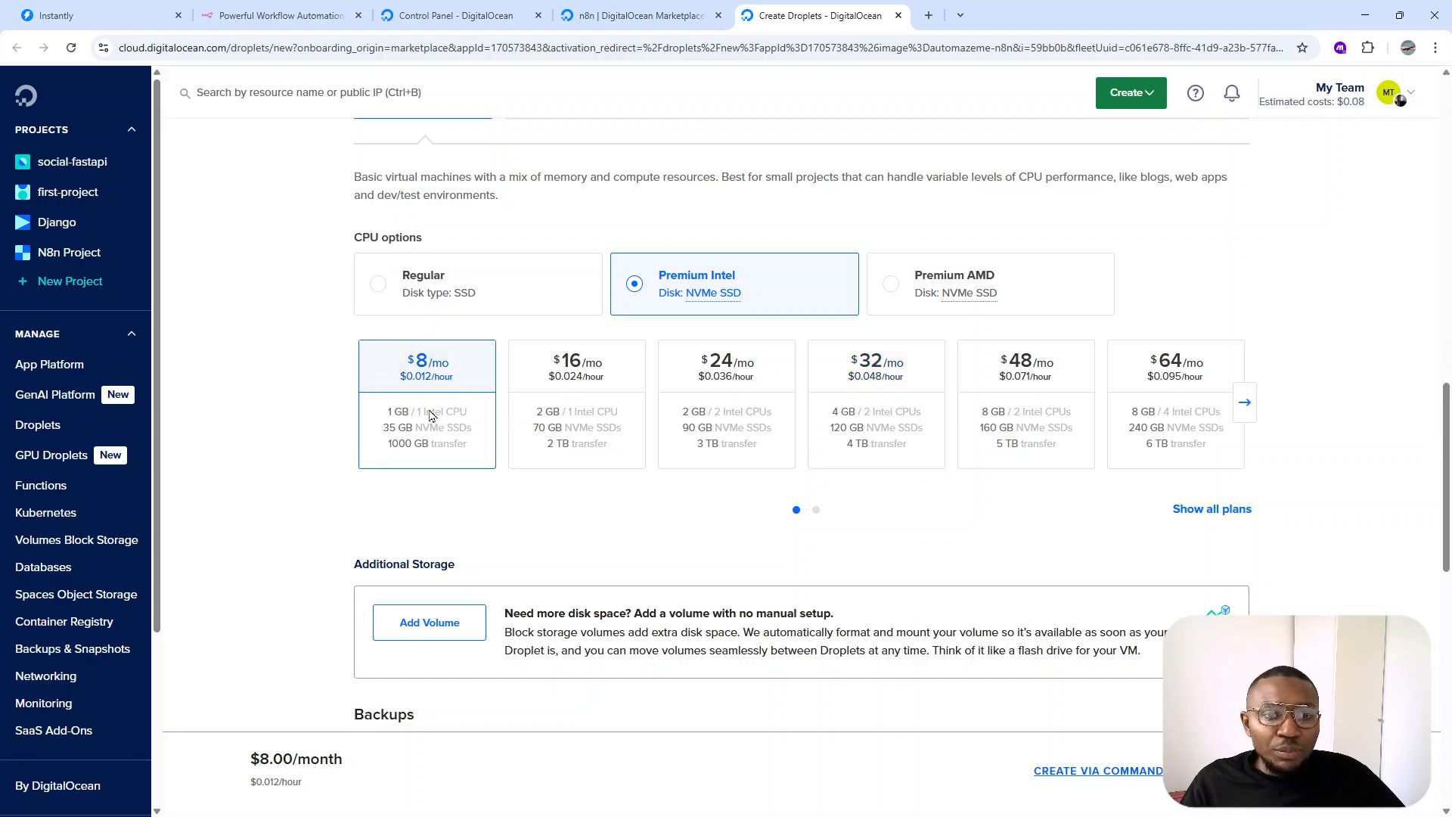
{"action": "left_click", "coordinate": [412, 297]}
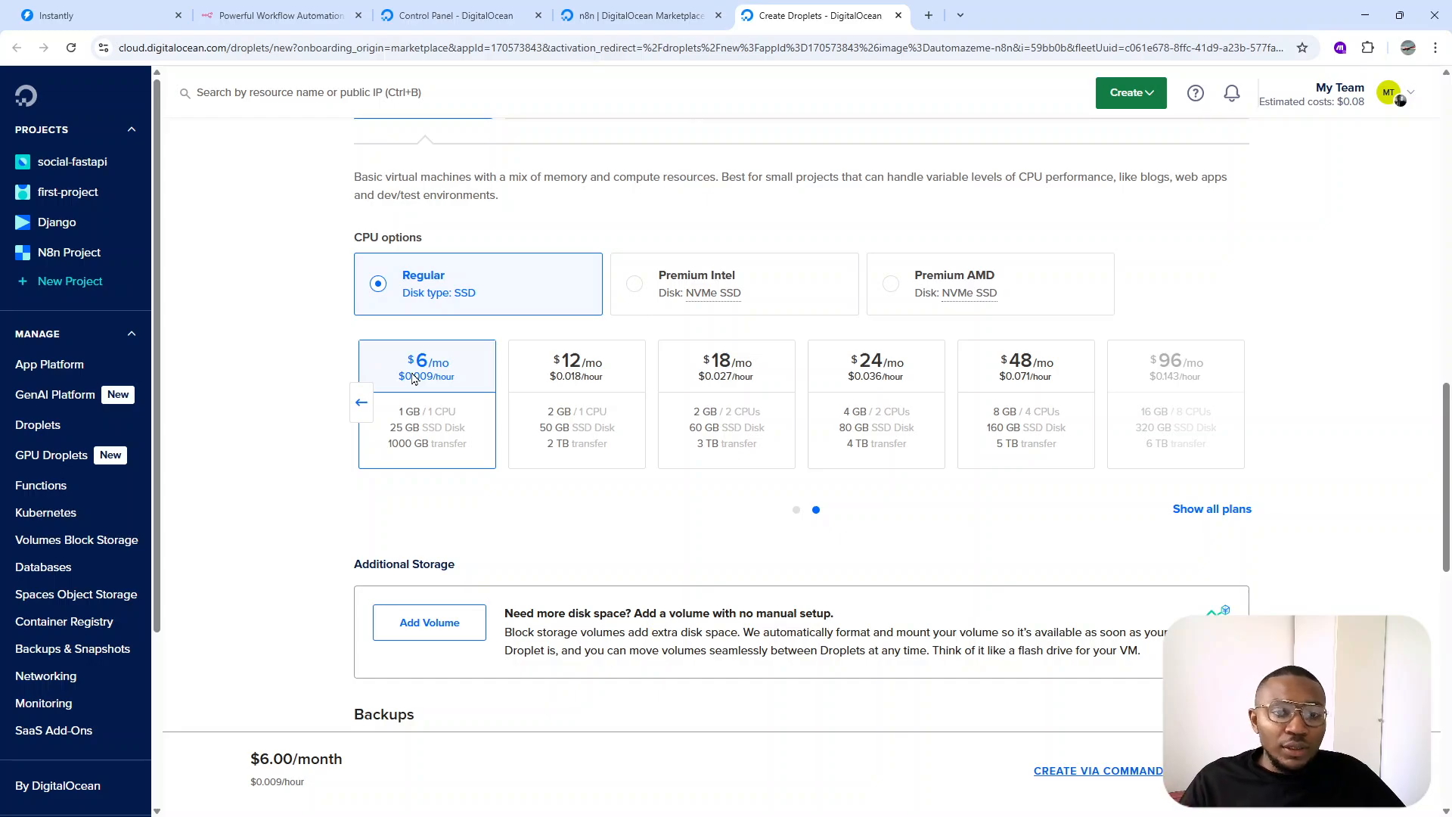
{"action": "scroll", "coordinate": [412, 378], "scroll_direction": "down", "scroll_amount": 1}
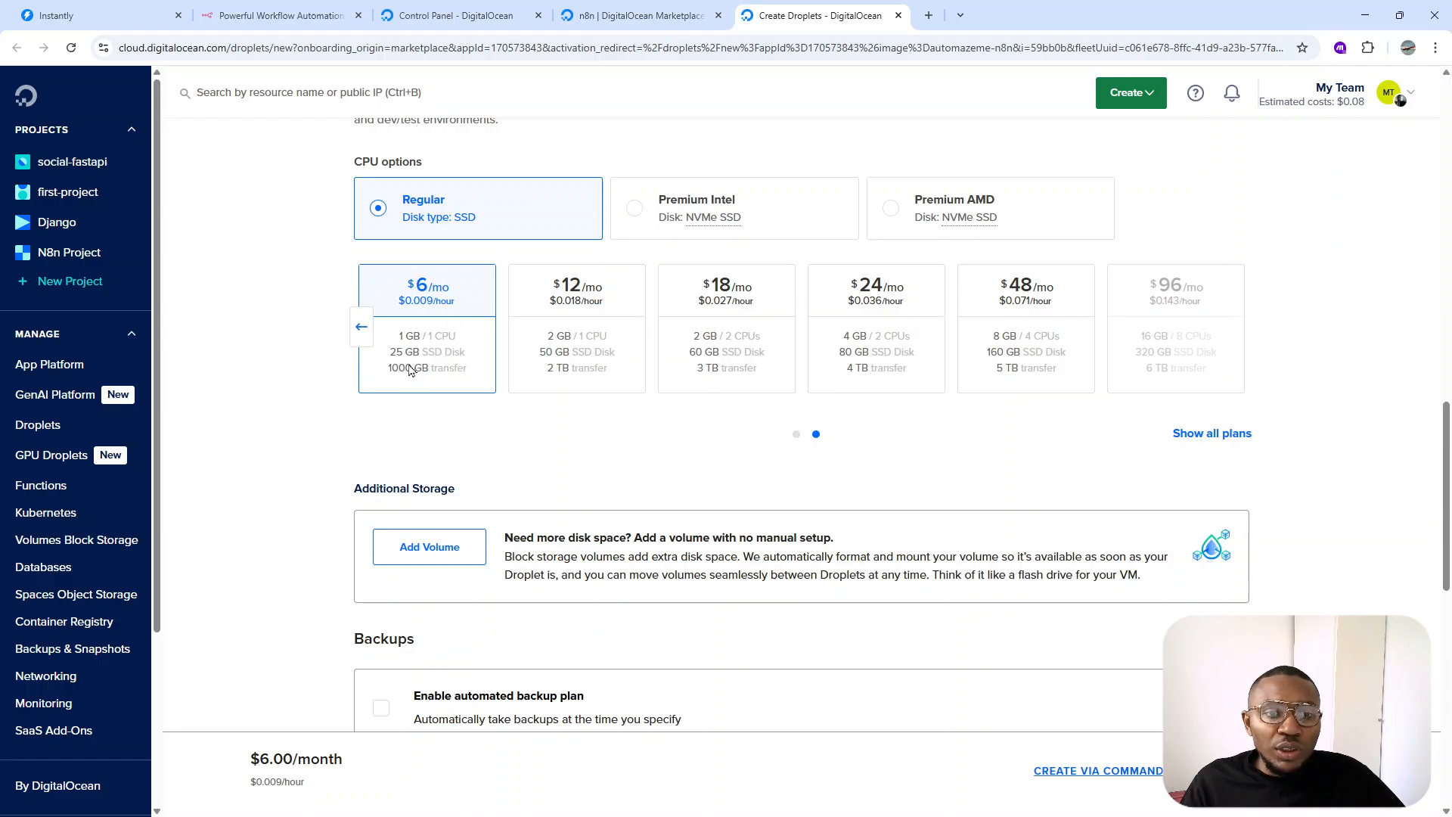
{"action": "scroll", "coordinate": [541, 389], "scroll_direction": "down", "scroll_amount": 4}
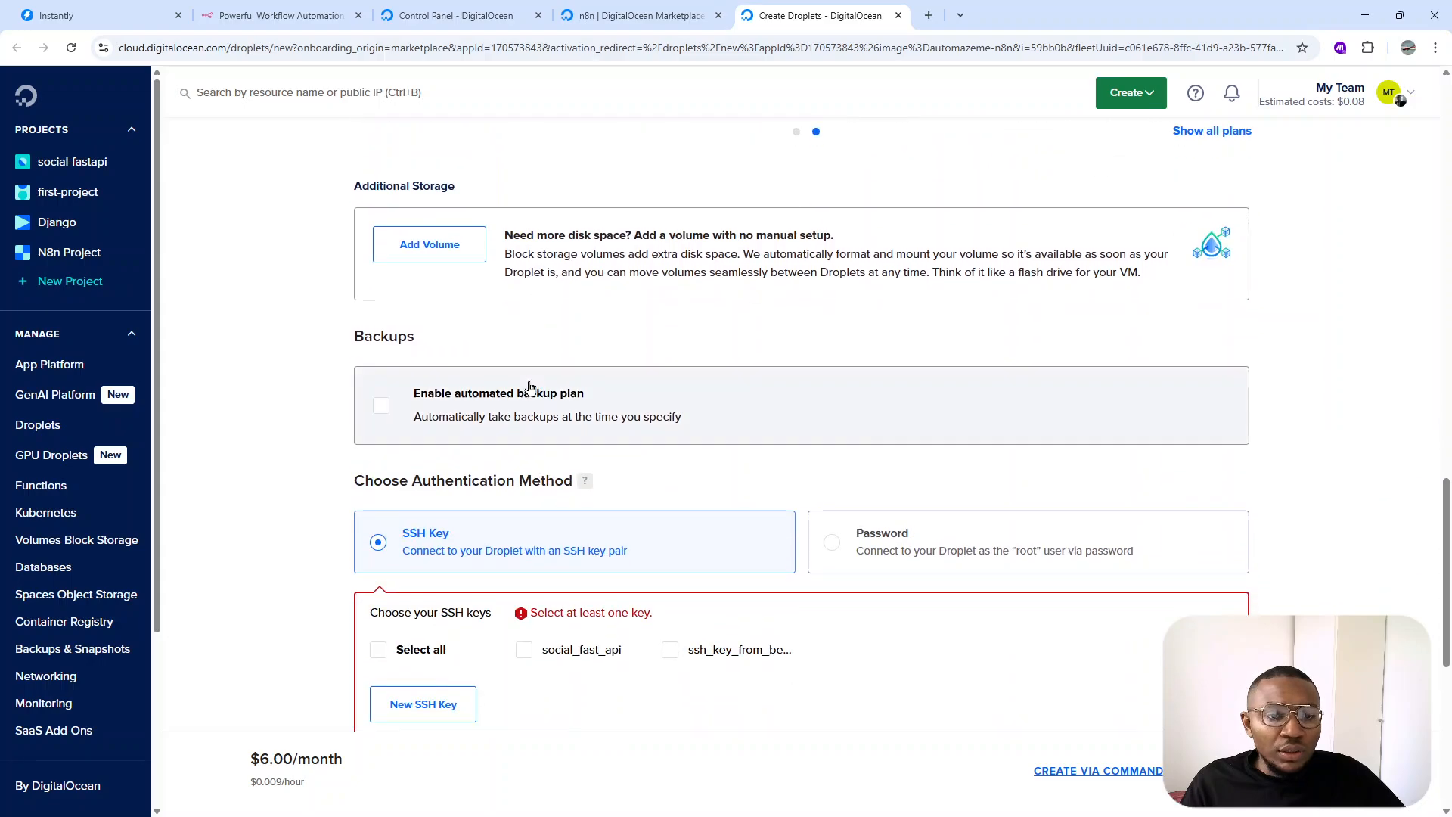
{"action": "scroll", "coordinate": [517, 349], "scroll_direction": "up", "scroll_amount": 5}
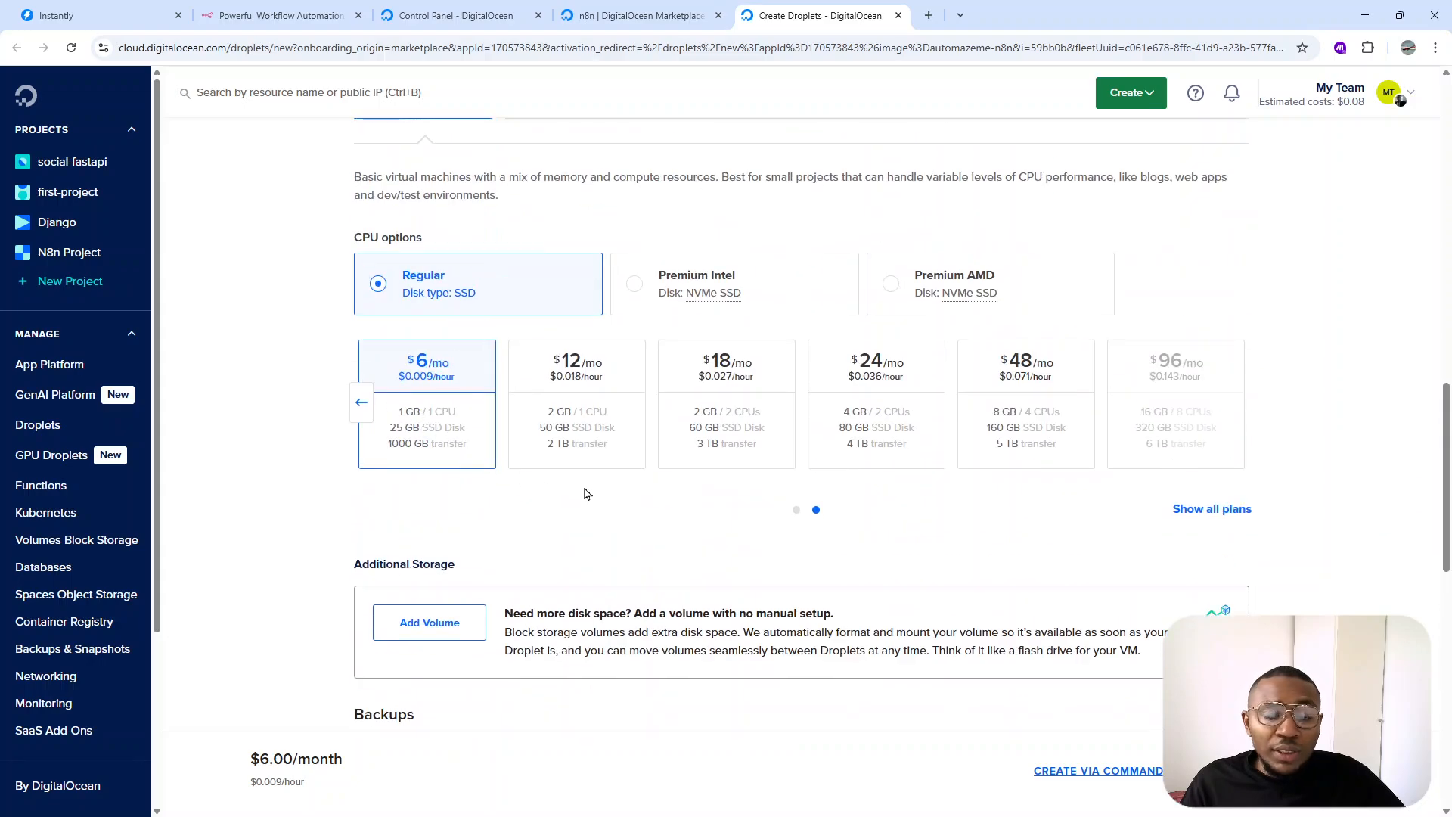
{"action": "scroll", "coordinate": [587, 493], "scroll_direction": "down", "scroll_amount": 6}
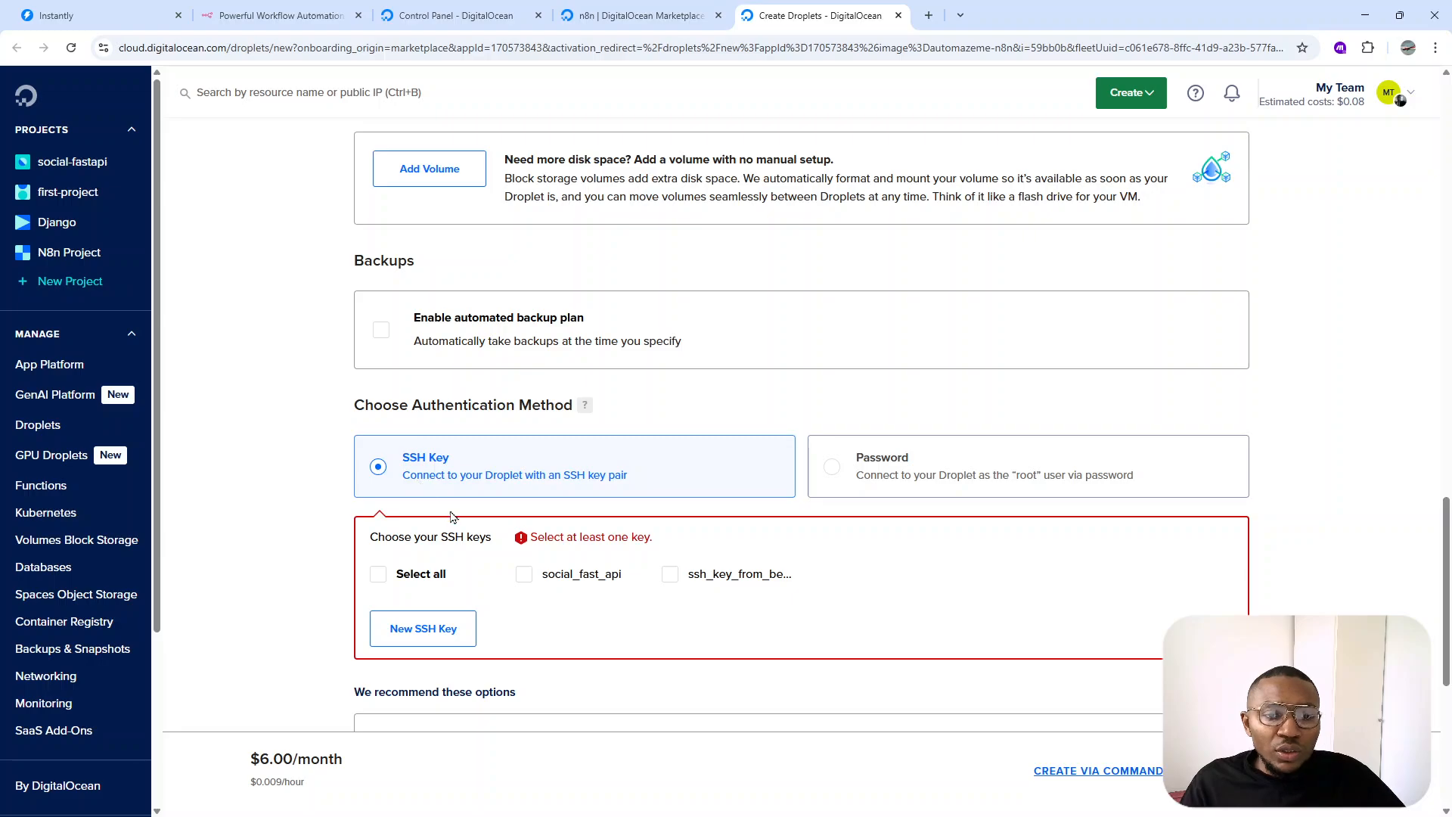
Step: Switch root authentication to Password, then open a new blank browser tab
{"action": "left_click", "coordinate": [945, 478]}
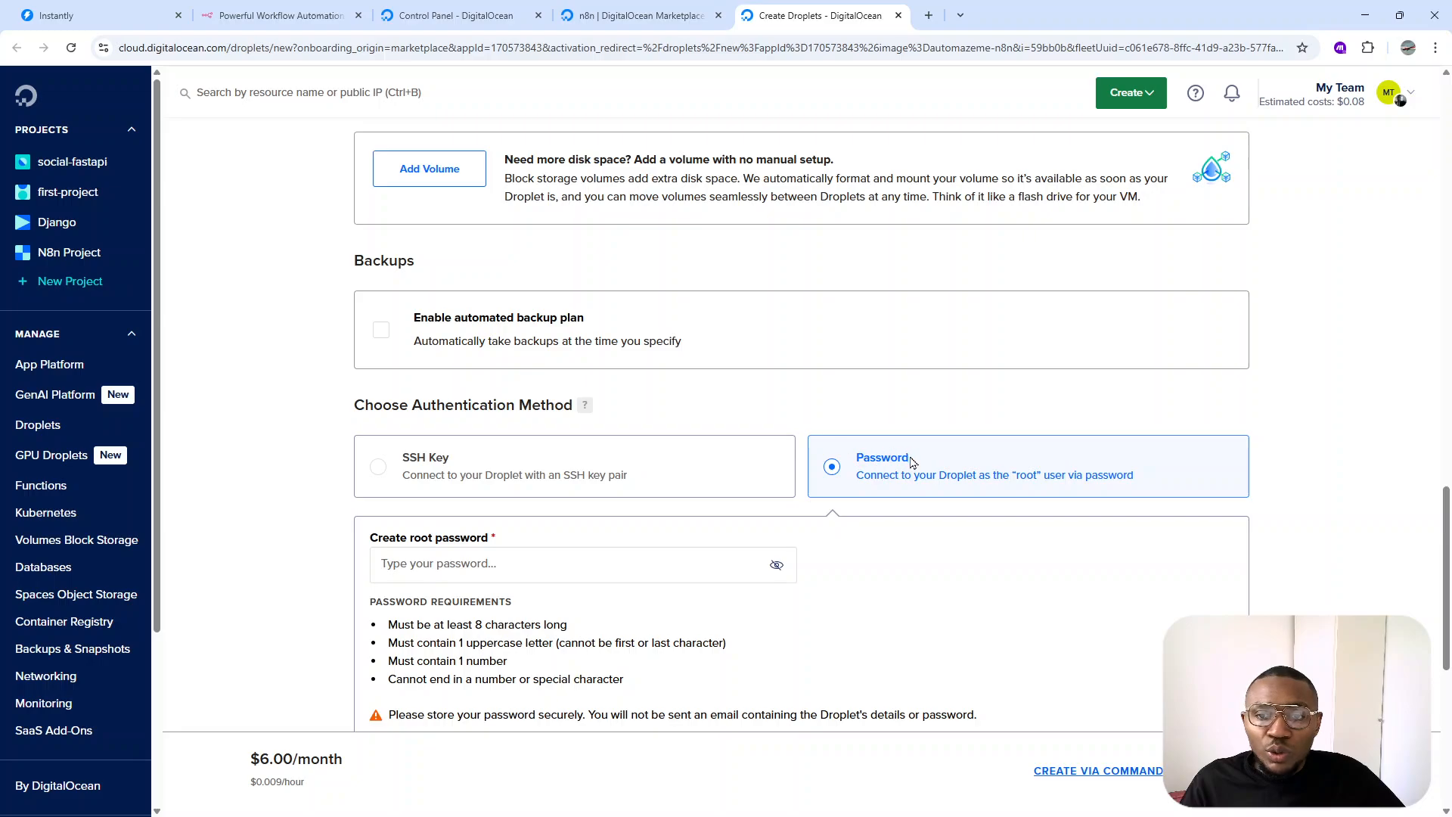
{"action": "left_click", "coordinate": [555, 573]}
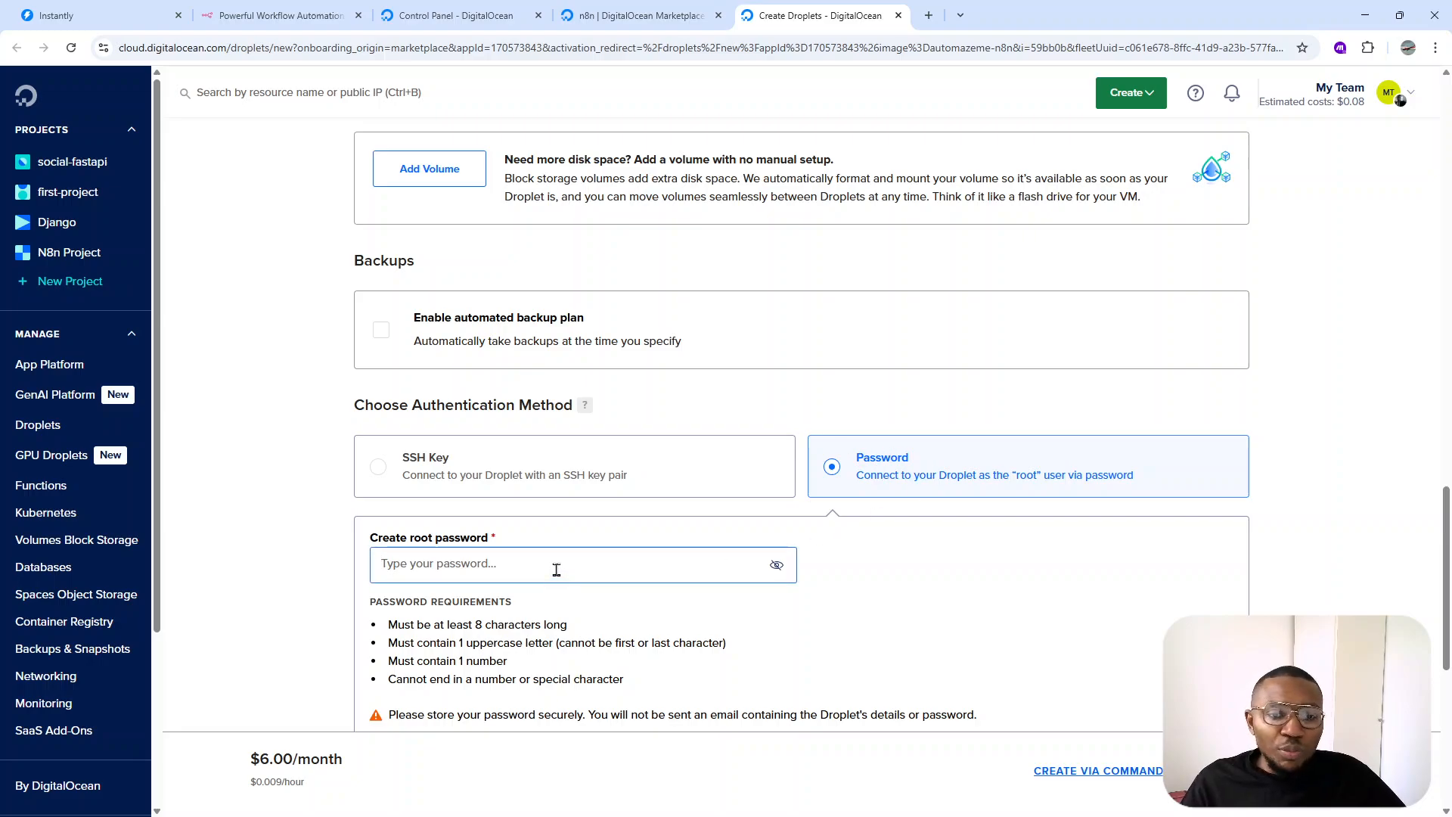
{"action": "scroll", "coordinate": [537, 580], "scroll_direction": "down", "scroll_amount": 2}
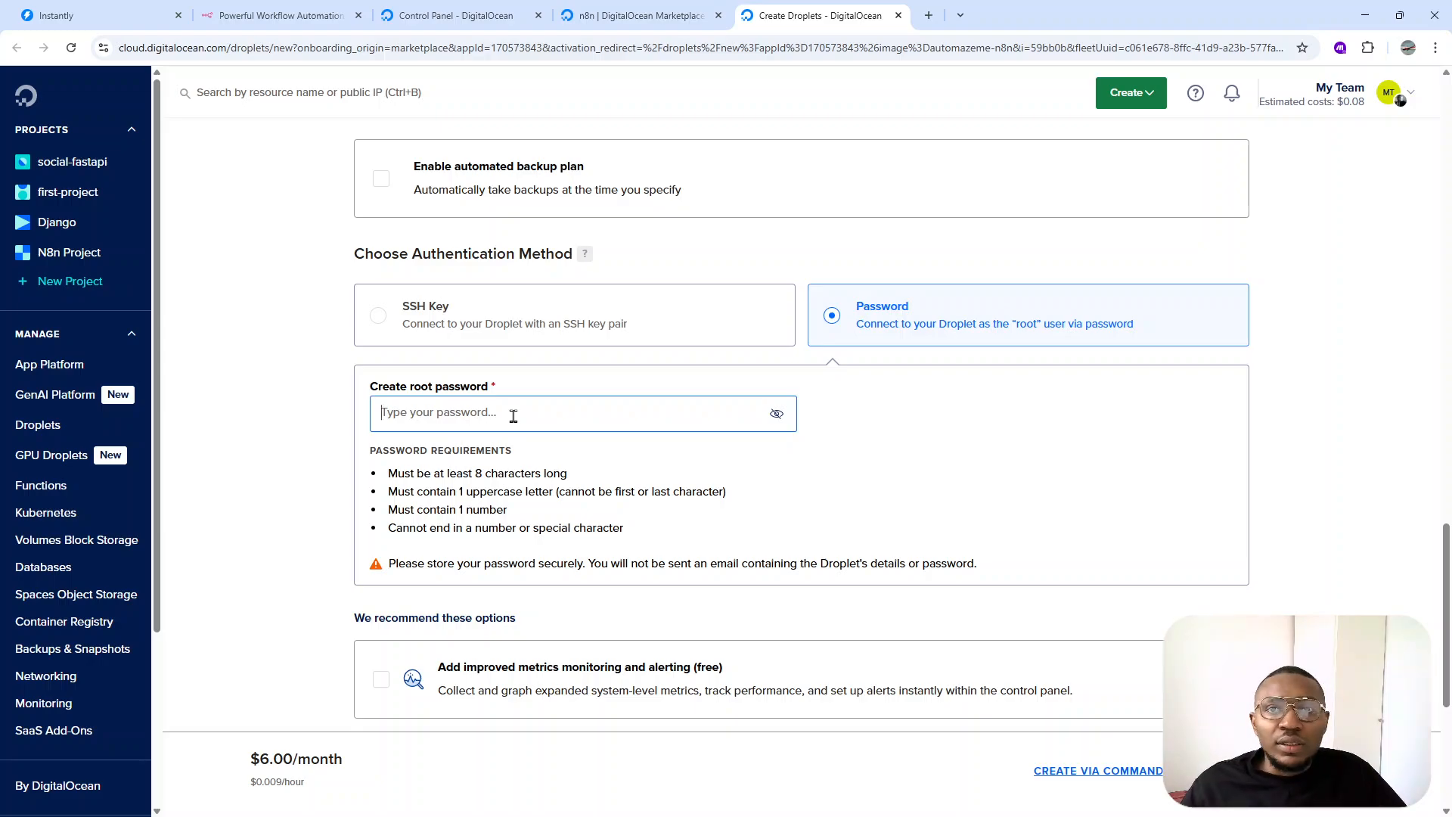
{"action": "left_click", "coordinate": [928, 15]}
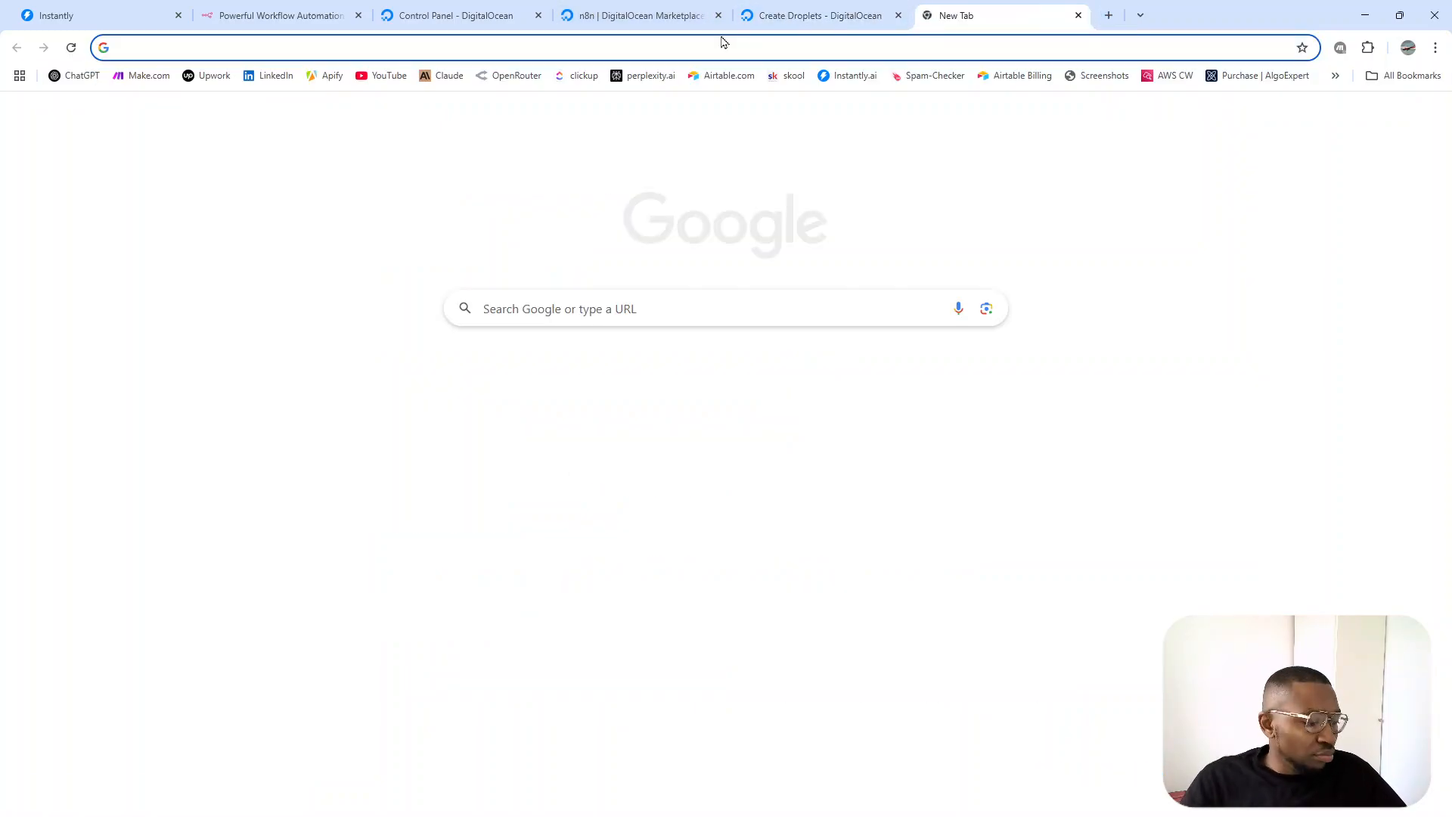
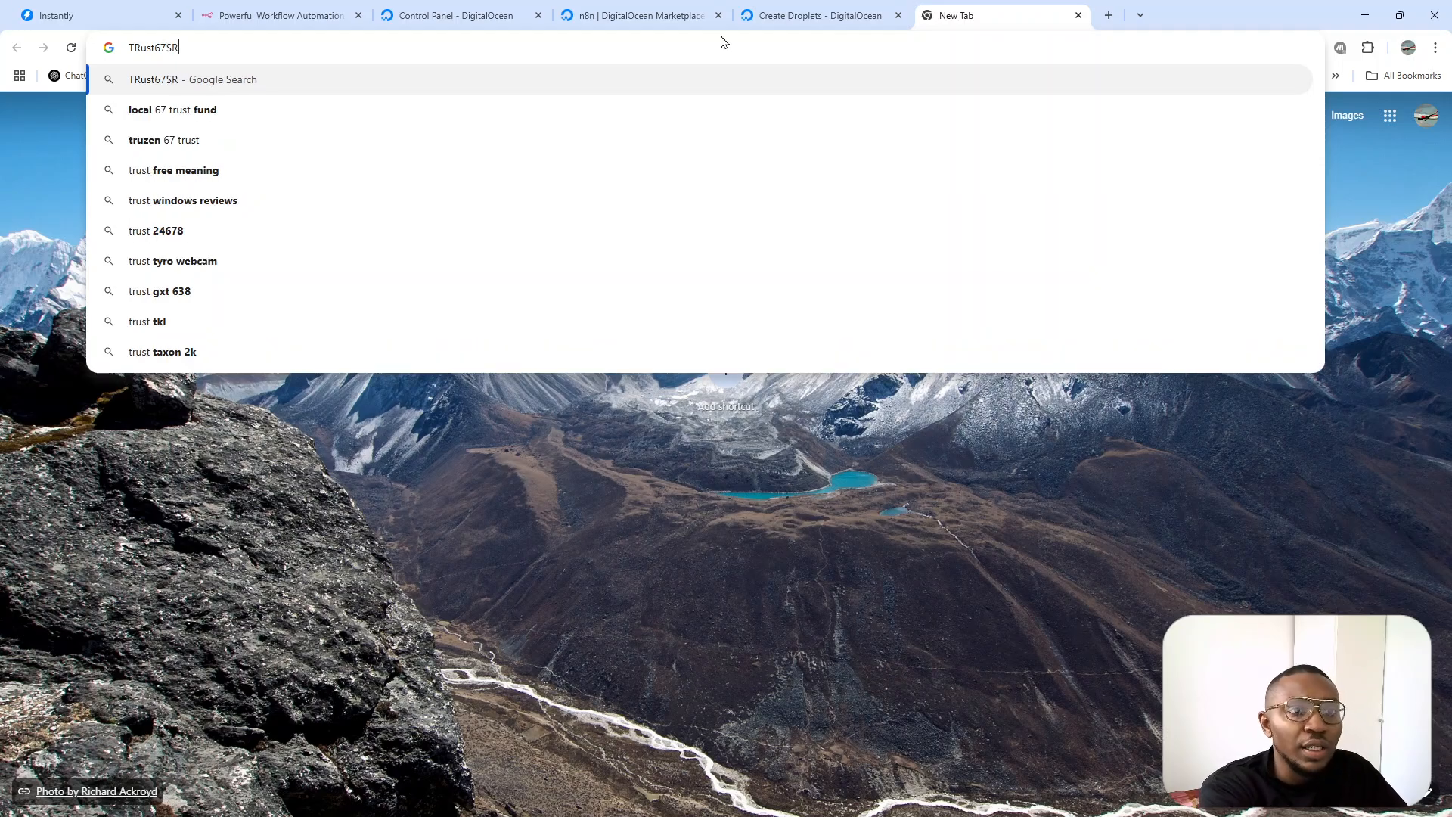
Step: Draft a strong root password in the spare tab, then paste it into the droplet's root password field
{"action": "left_click_drag", "start_coordinate": [220, 48], "coordinate": [97, 46]}
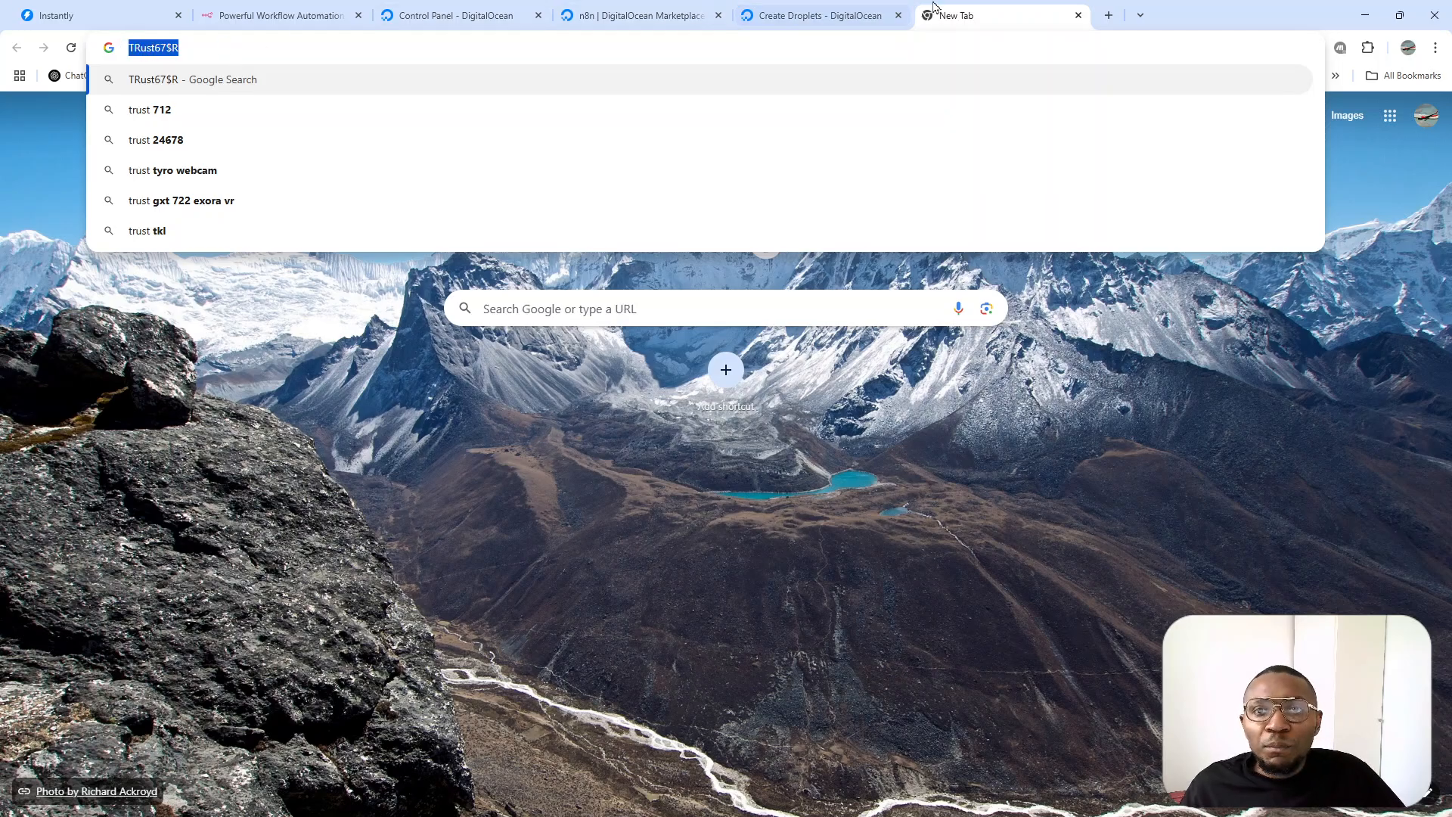
{"action": "left_click", "coordinate": [756, 15]}
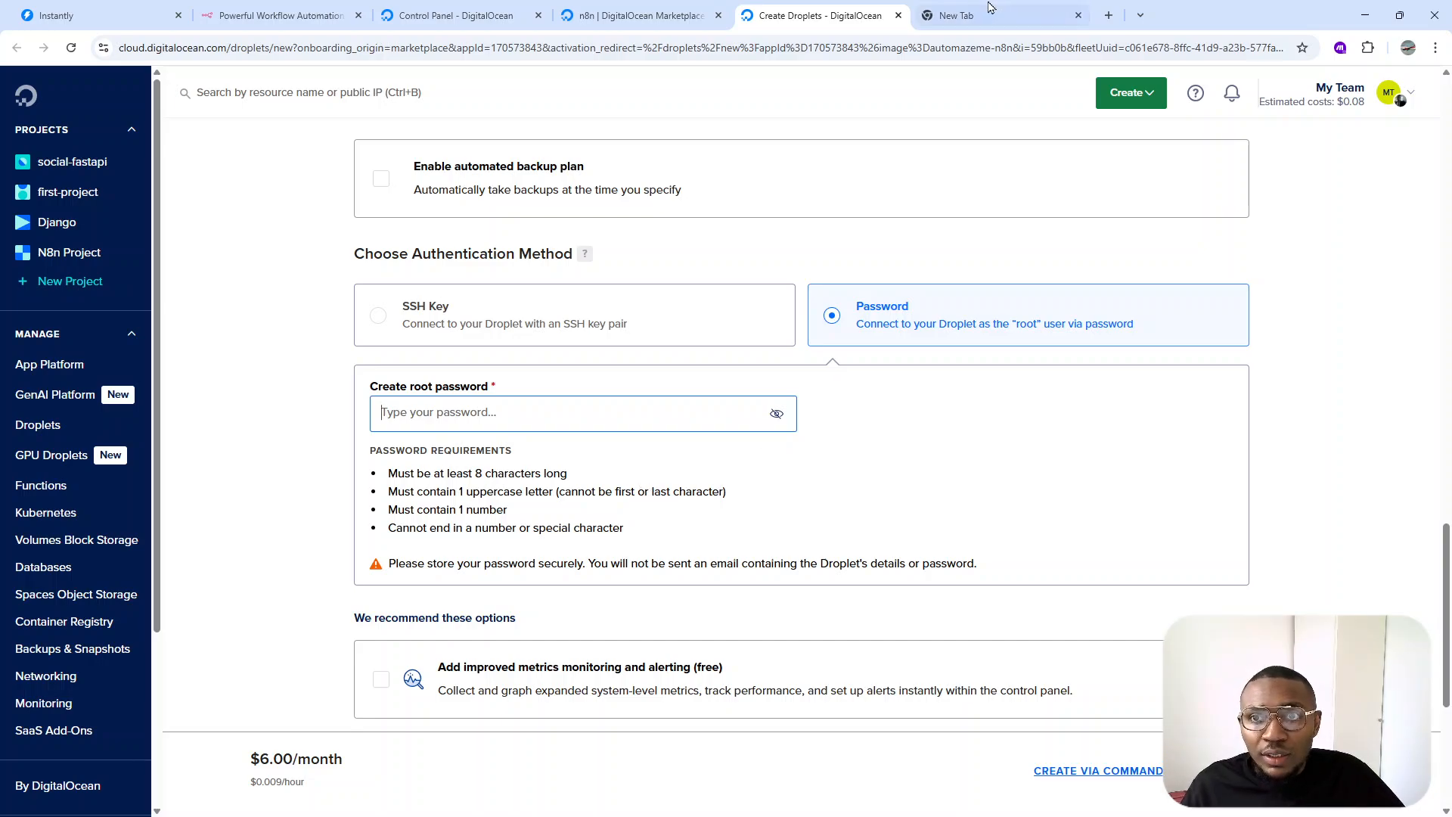
{"action": "left_click", "coordinate": [959, 15]}
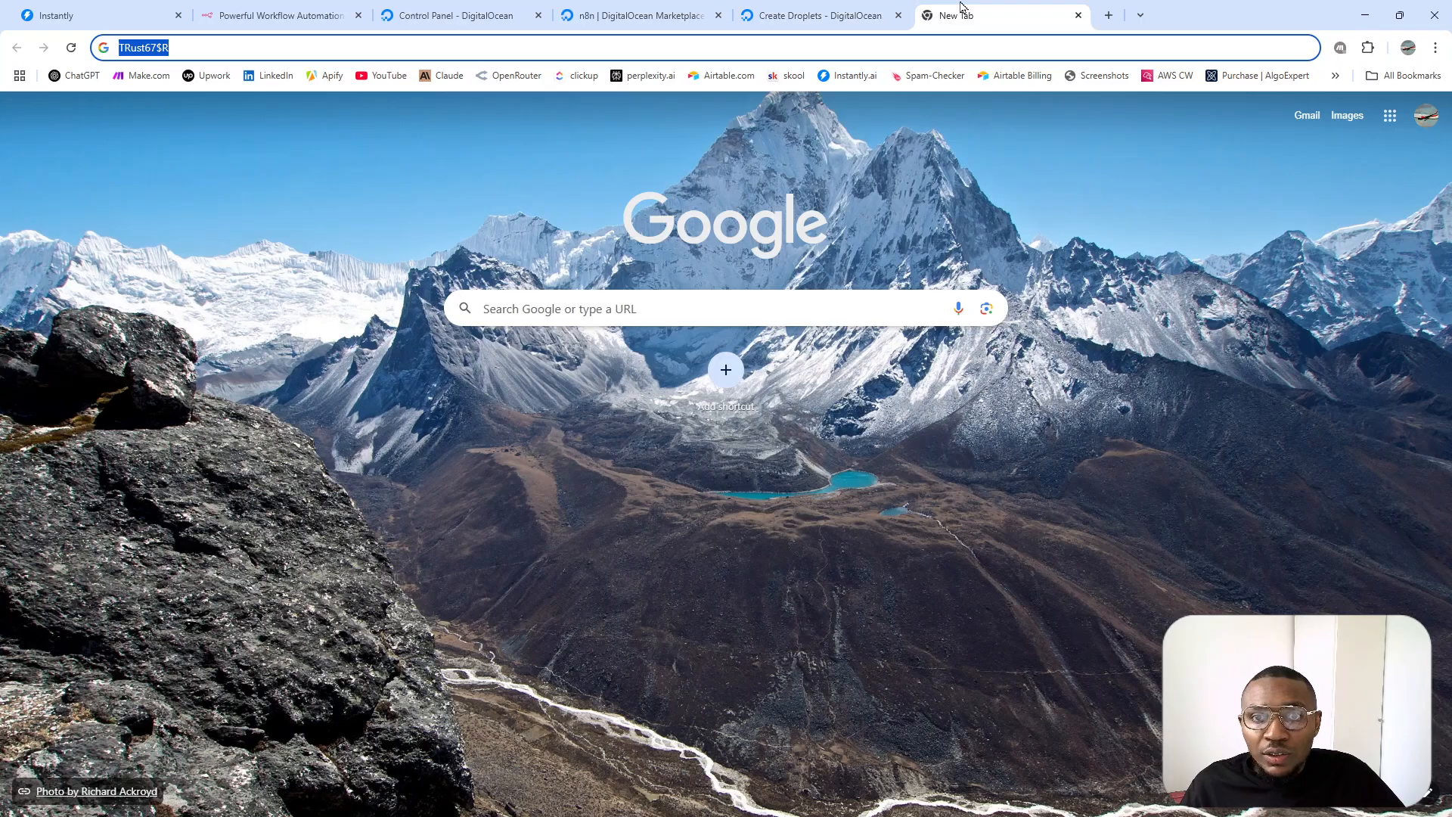
{"action": "left_click", "coordinate": [173, 50]}
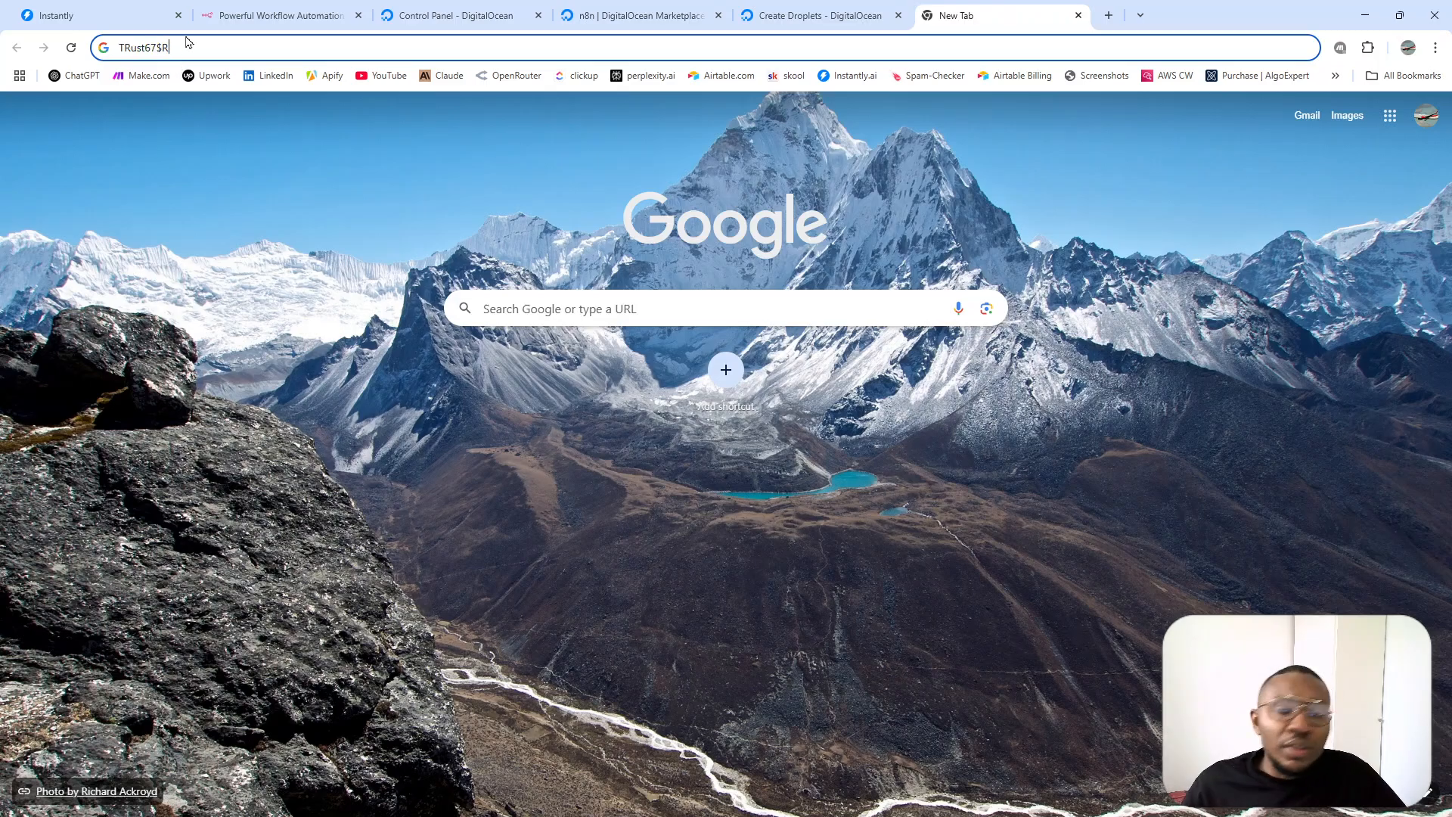
{"action": "left_click", "coordinate": [790, 14]}
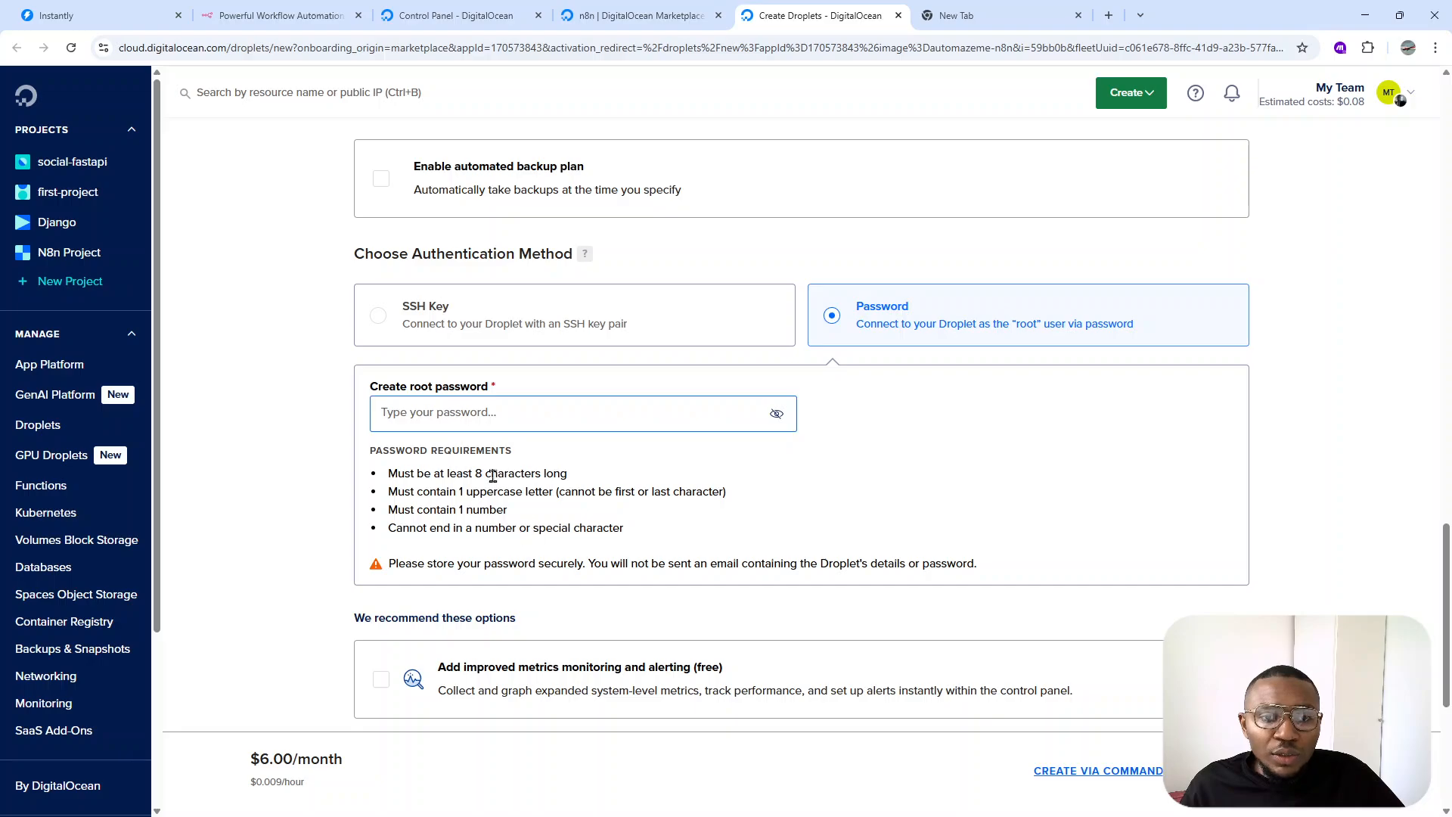
{"action": "key", "text": "ctrl+v"}
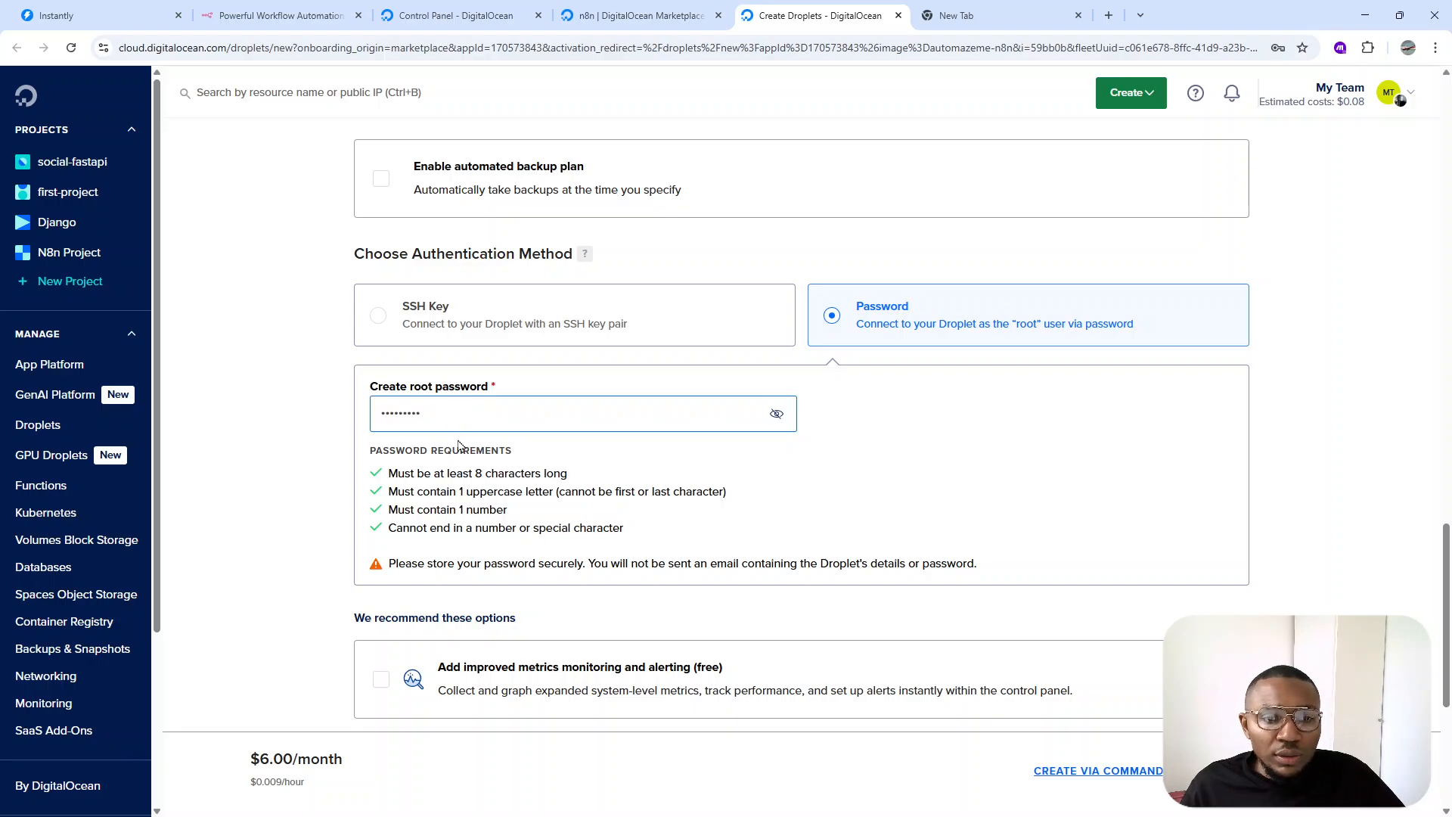
{"action": "scroll", "coordinate": [495, 488], "scroll_direction": "down", "scroll_amount": 1}
{"action": "left_click", "coordinate": [983, 15]}
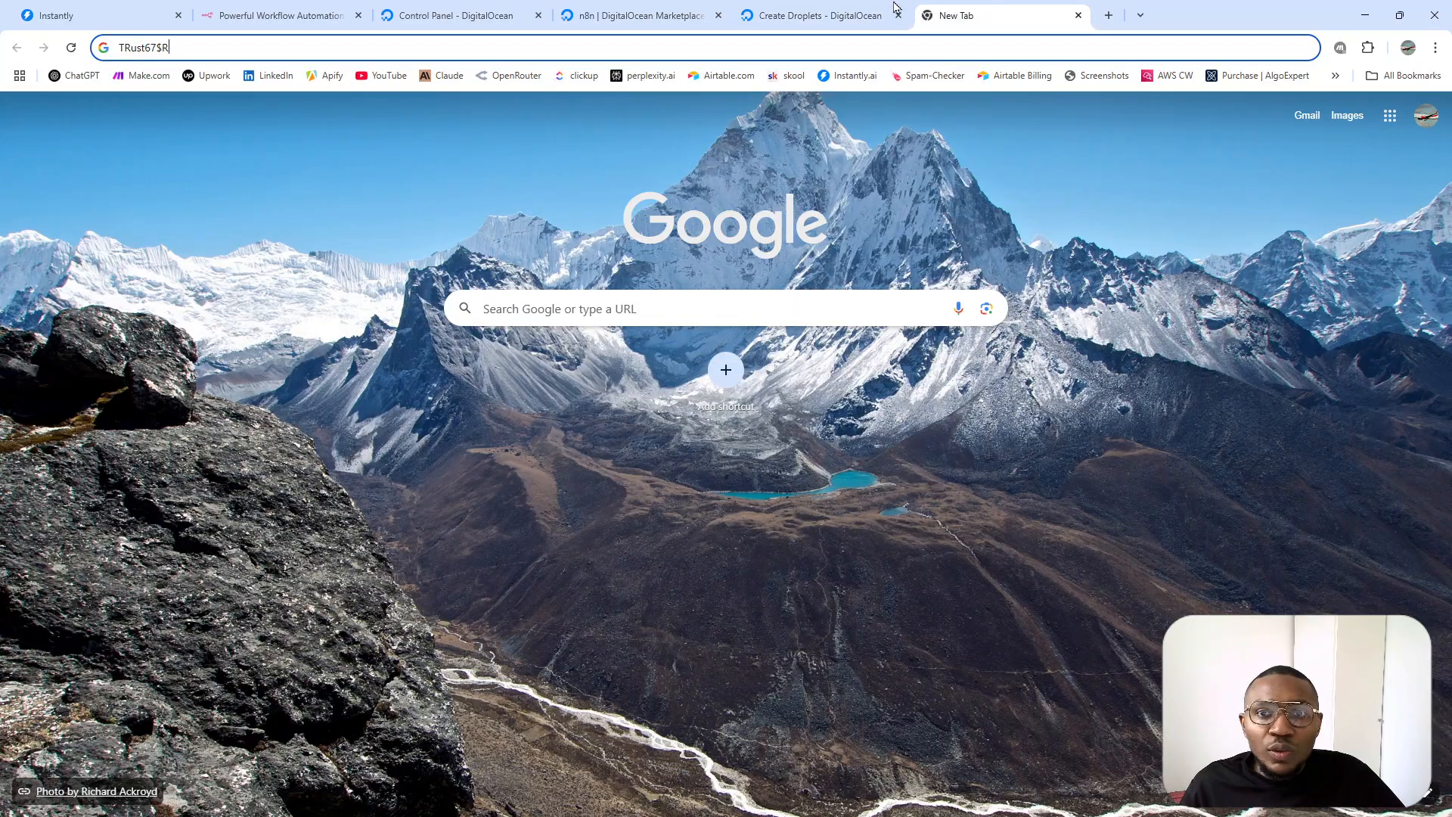
{"action": "left_click", "coordinate": [848, 6]}
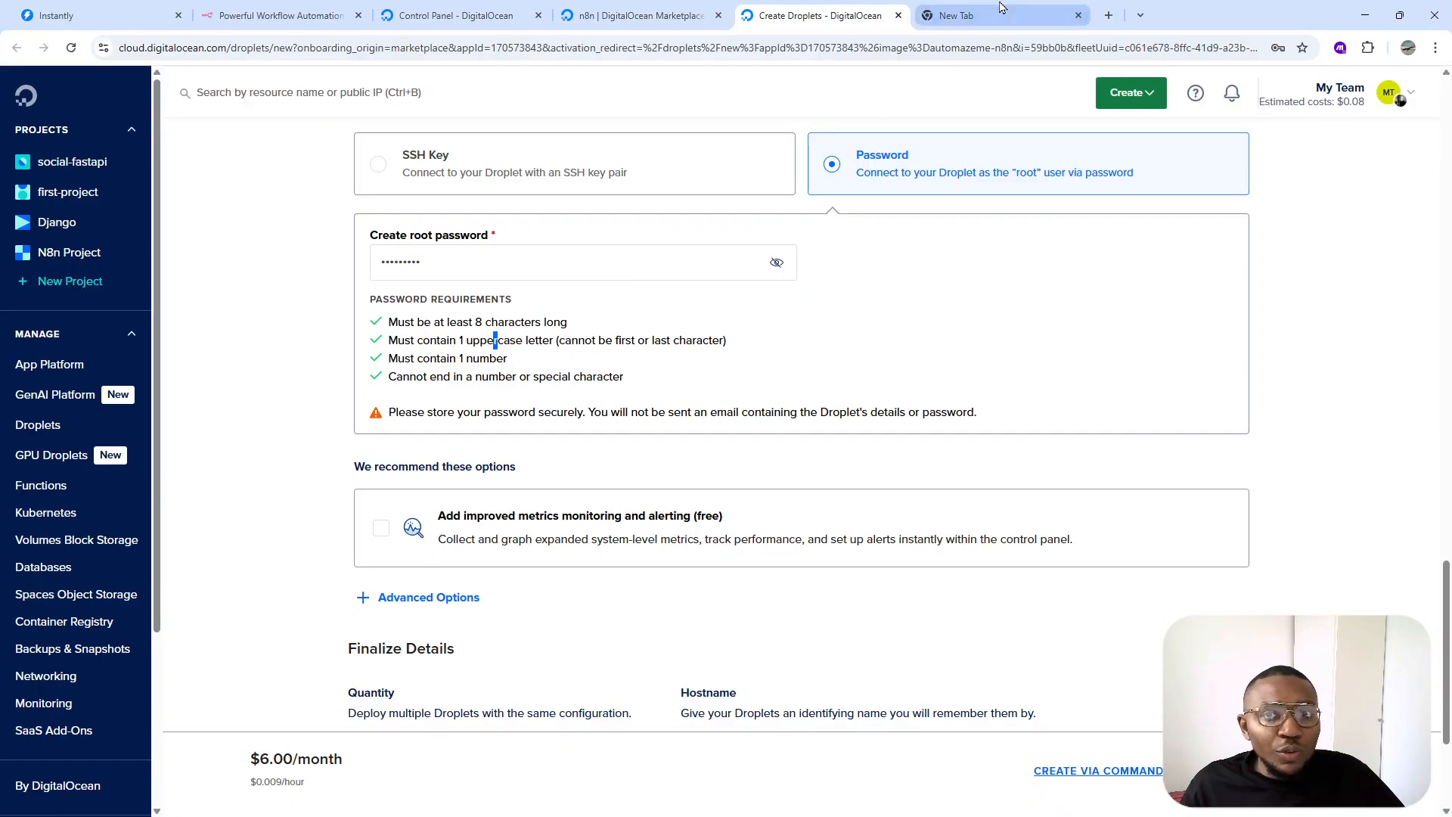
{"action": "left_click", "coordinate": [968, 9]}
Step: Change the droplet hostname to n8n-ben and create the droplet
{"action": "left_click", "coordinate": [842, 9]}
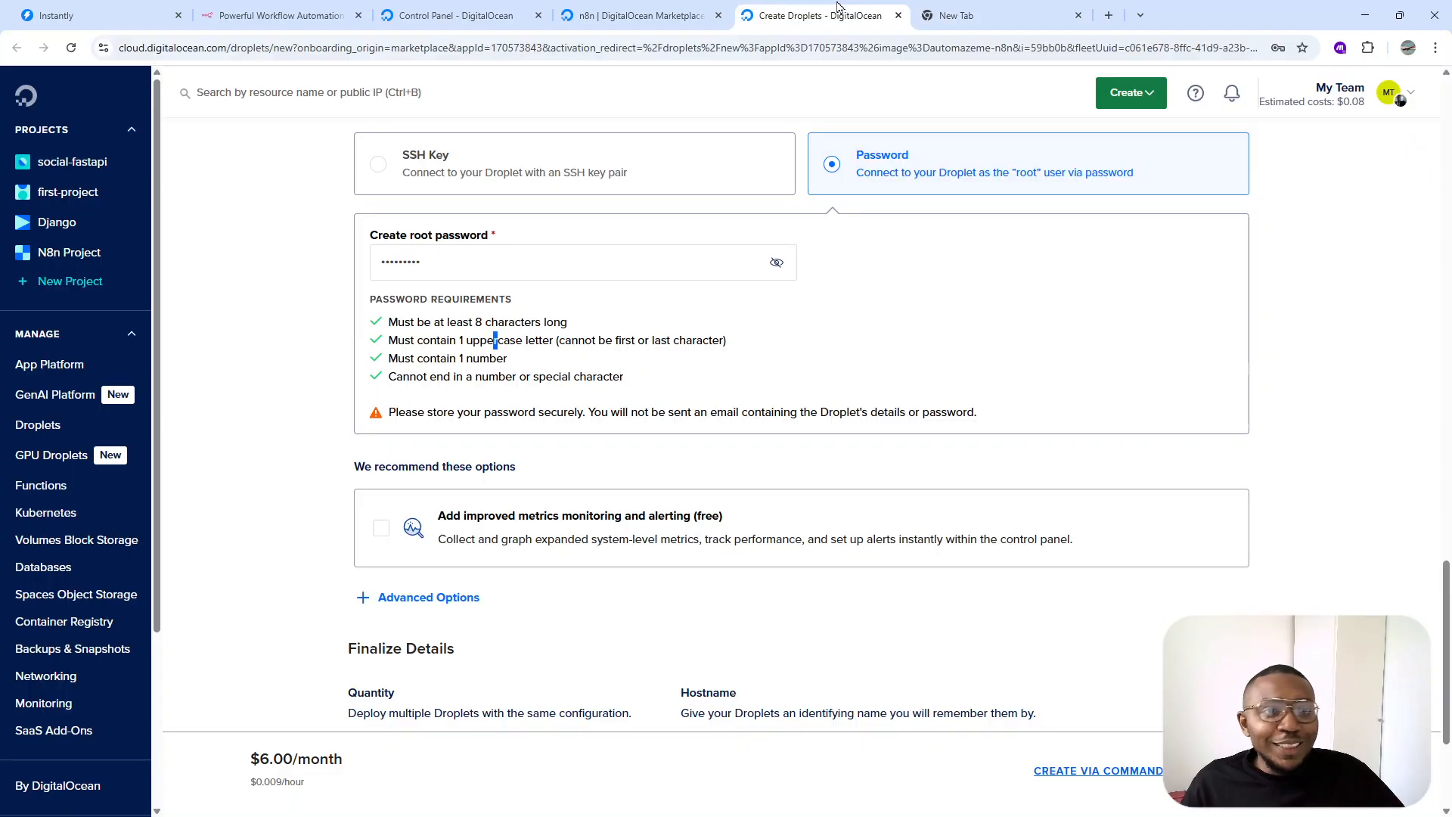
{"action": "scroll", "coordinate": [512, 395], "scroll_direction": "down", "scroll_amount": 1}
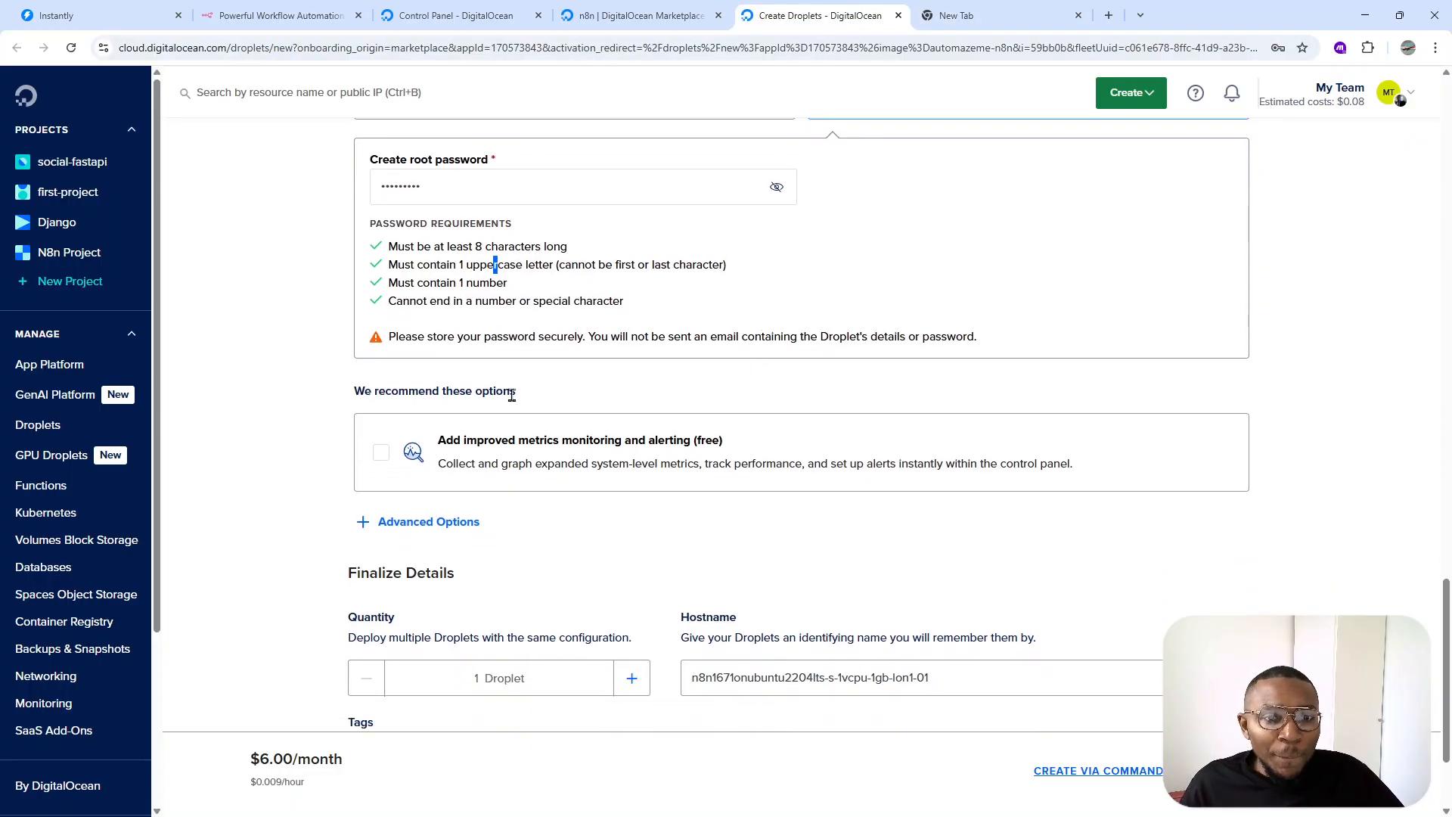
{"action": "scroll", "coordinate": [605, 340], "scroll_direction": "down", "scroll_amount": 2}
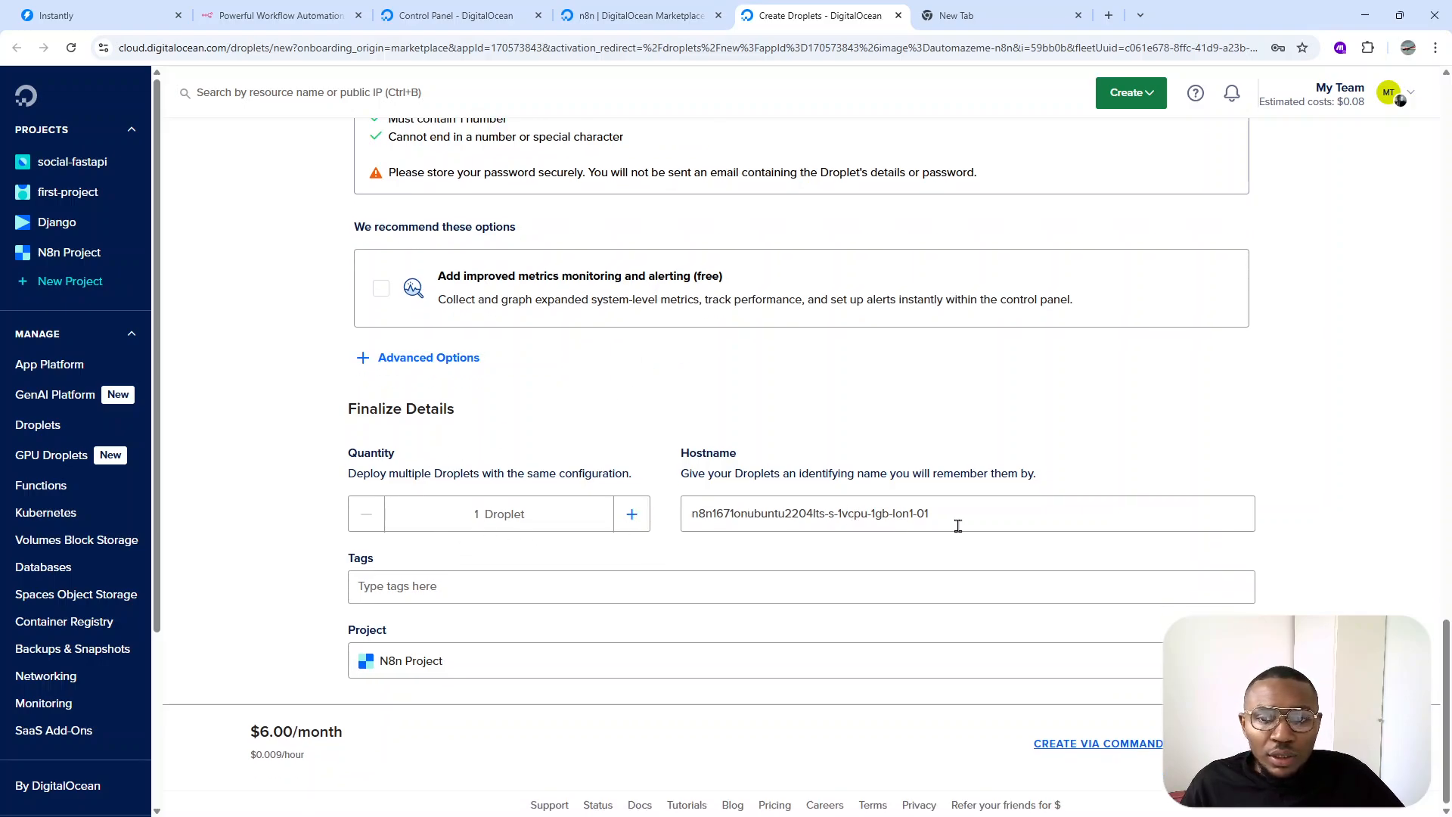
{"action": "left_click_drag", "start_coordinate": [958, 519], "coordinate": [649, 504]}
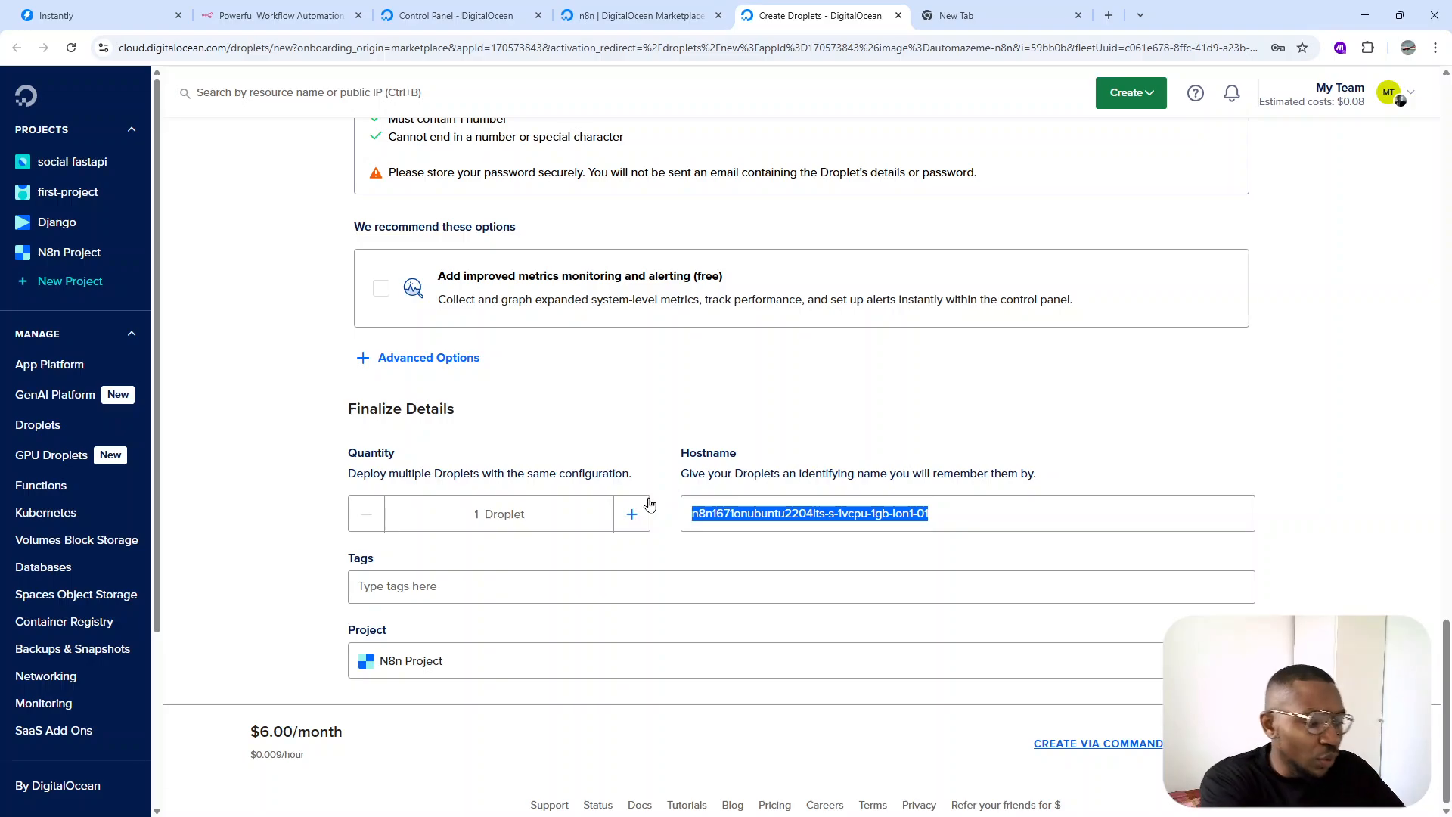
{"action": "type", "text": "n"}
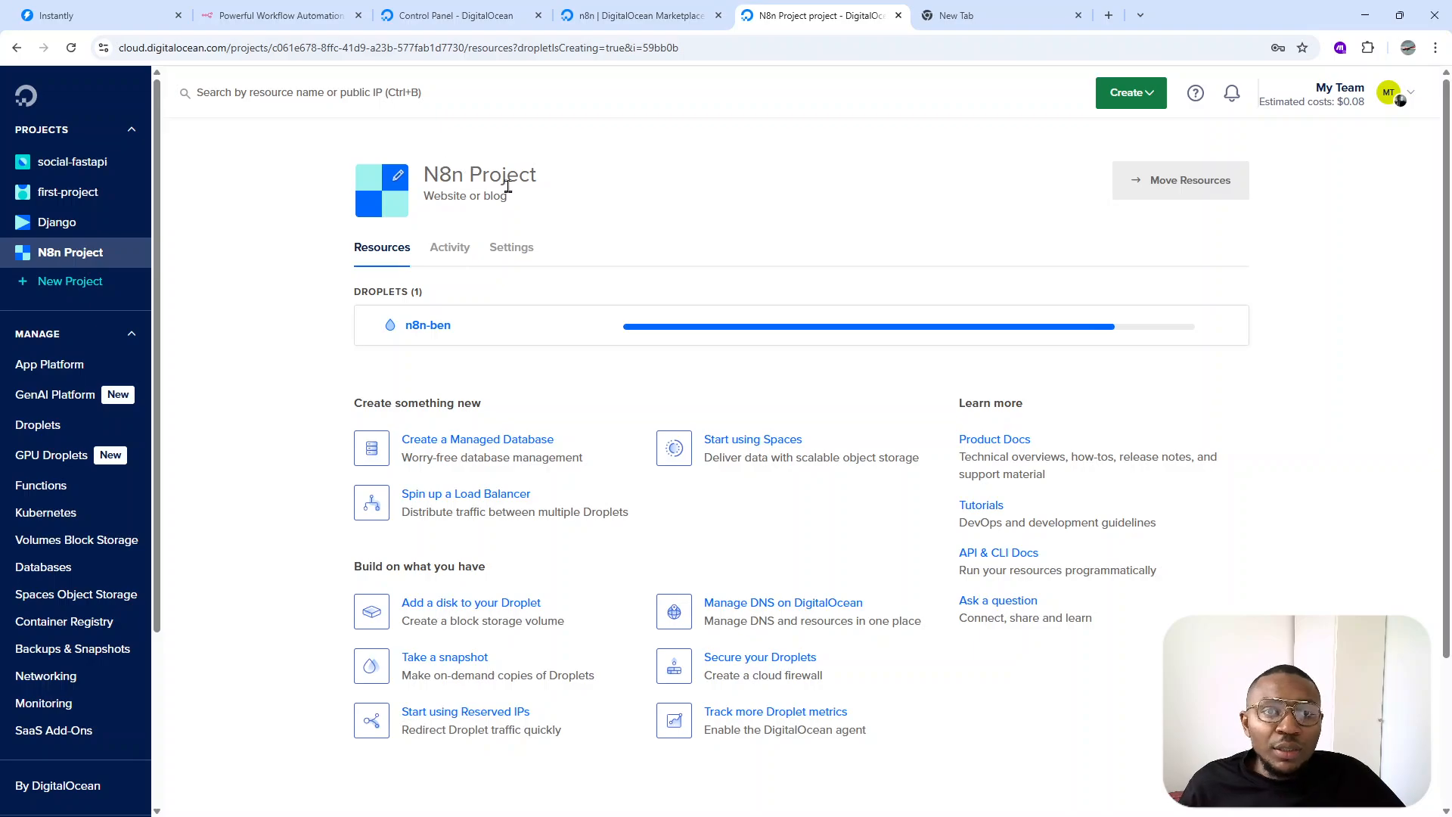
Step: Wait until n8n-ben finishes provisioning and shows IP 134.122.108.178
{"action": "left_click_drag", "start_coordinate": [552, 180], "coordinate": [428, 174]}
{"action": "left_click", "coordinate": [469, 170]}
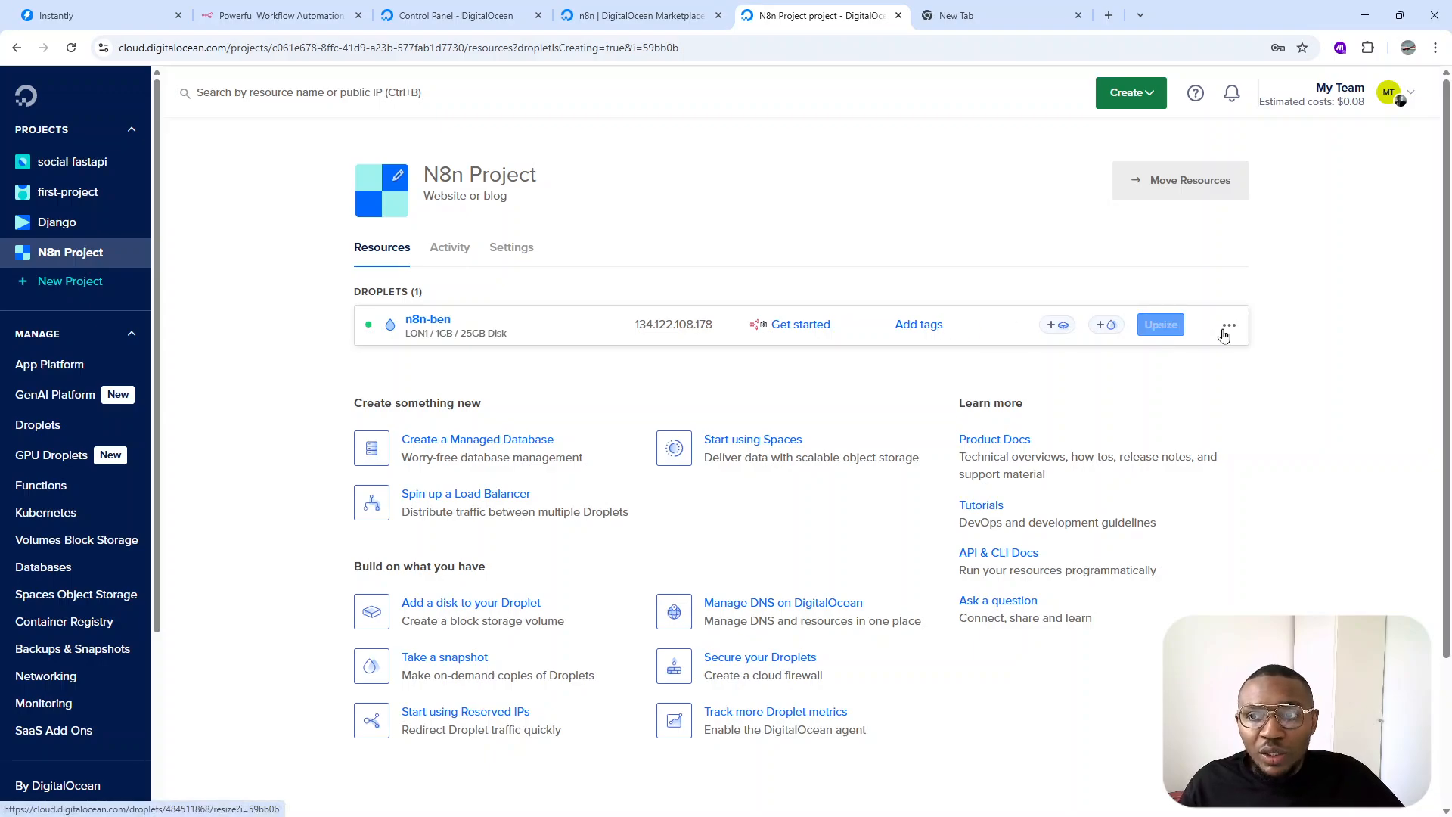
Step: Open the n8n-ben droplet page and paste its IP beside the drafted password as a search
{"action": "left_click", "coordinate": [441, 321]}
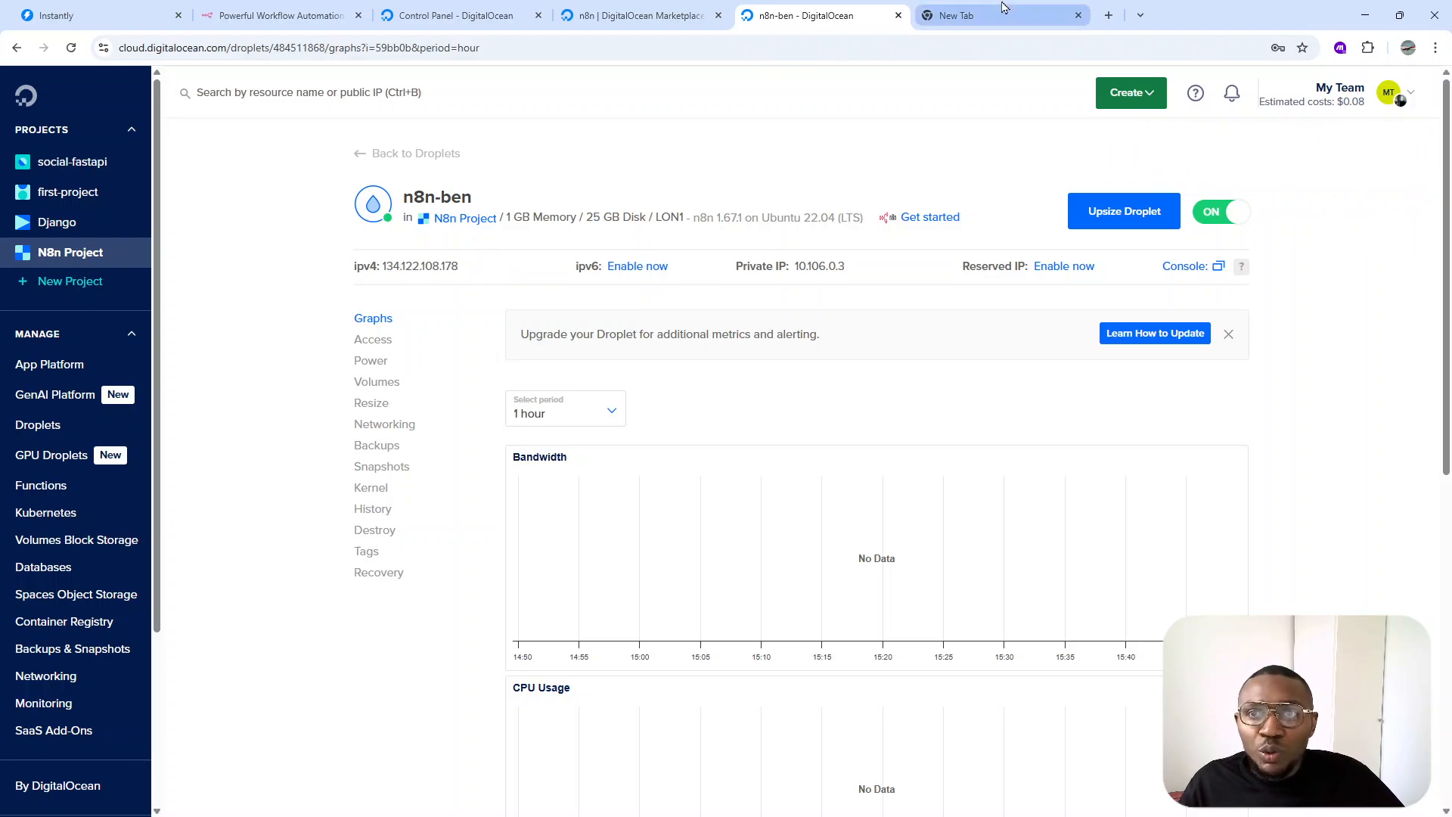
{"action": "left_click", "coordinate": [955, 19]}
{"action": "type", "text": "134.122.108.178"}
{"action": "key", "text": "Return"}
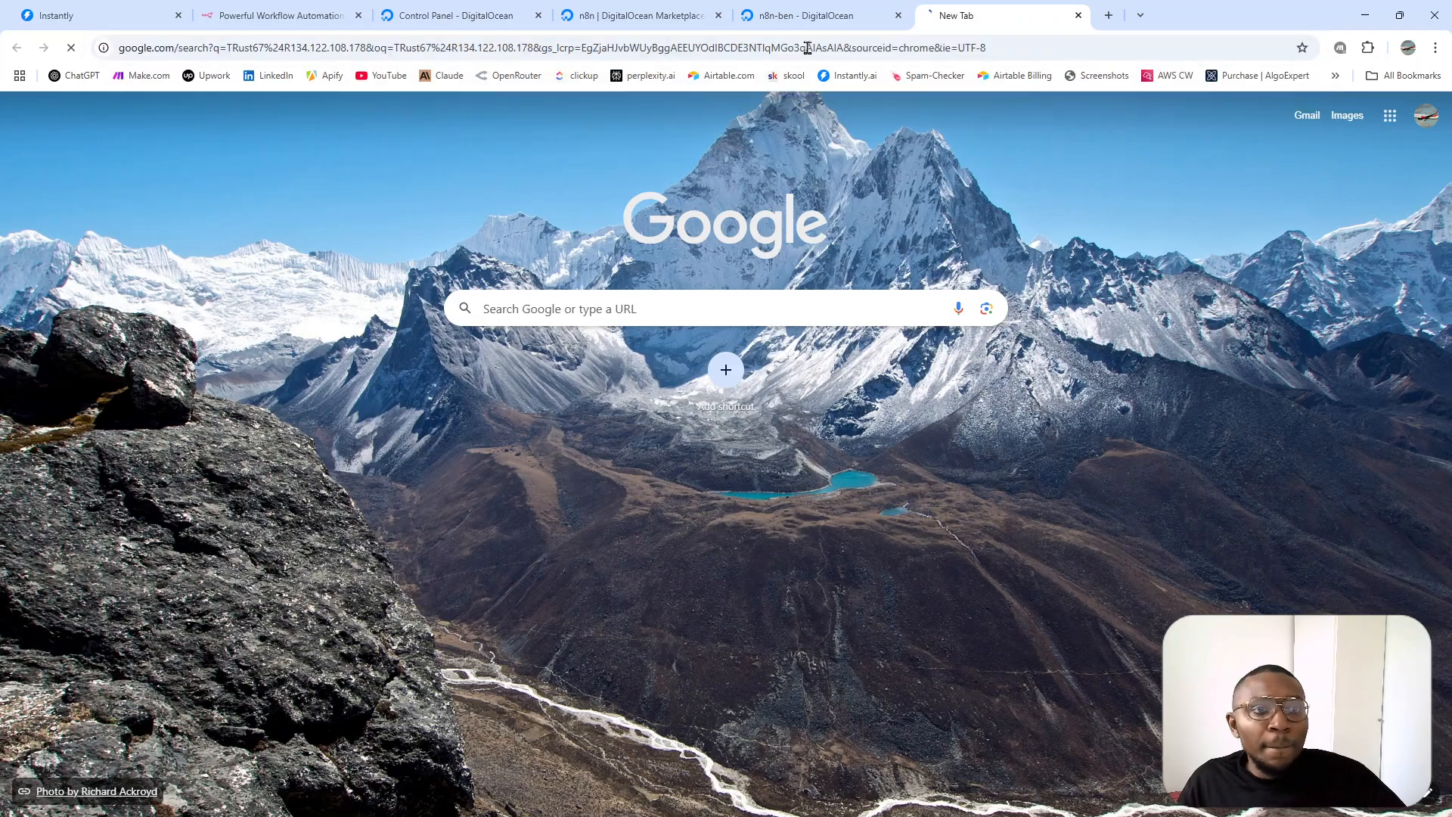
Step: Return to the n8n-ben droplet page and copy its public IPv4 134.122.108.178
{"action": "left_click", "coordinate": [787, 12]}
{"action": "left_click", "coordinate": [965, 9]}
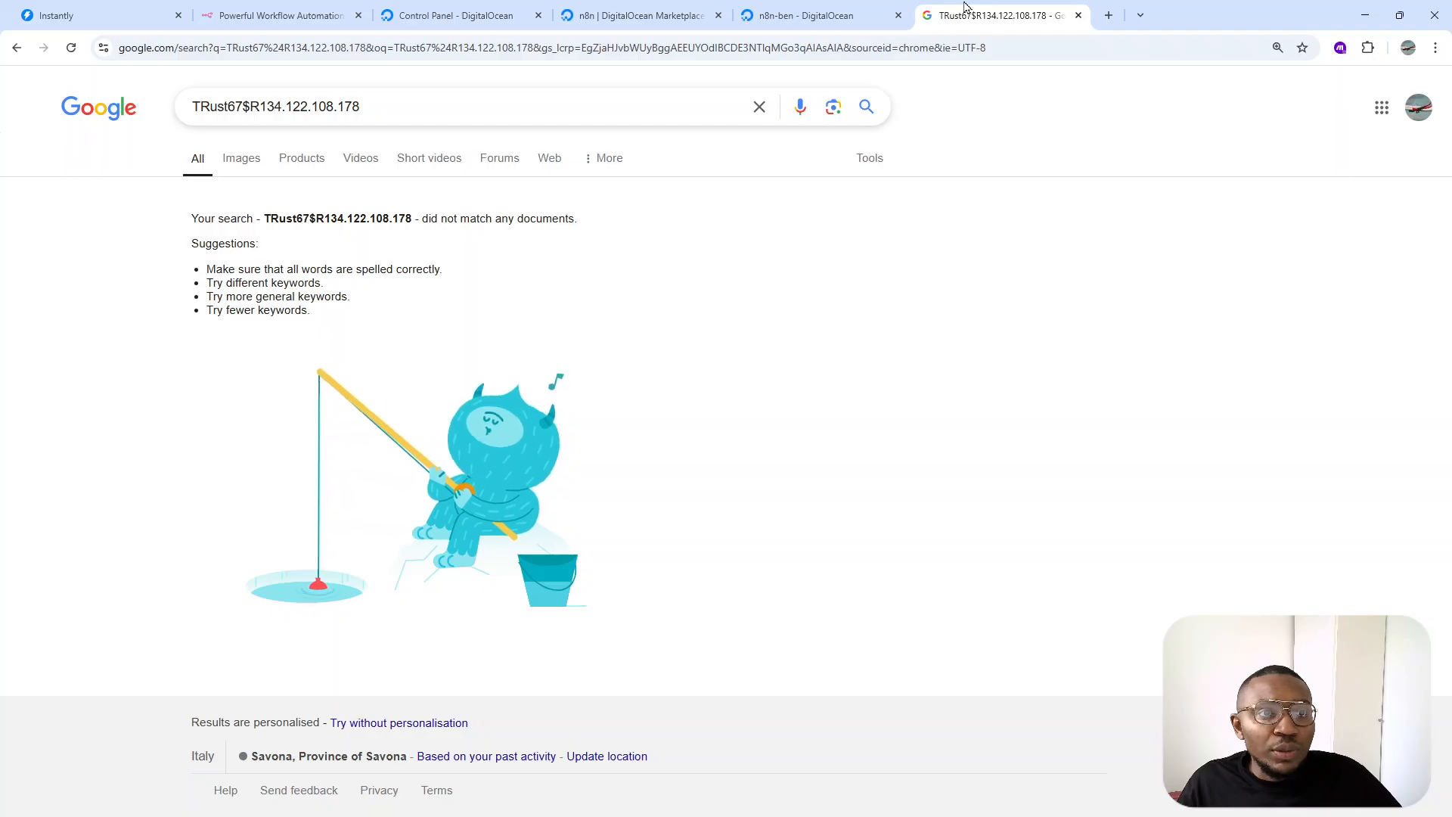
{"action": "left_click", "coordinate": [801, 15]}
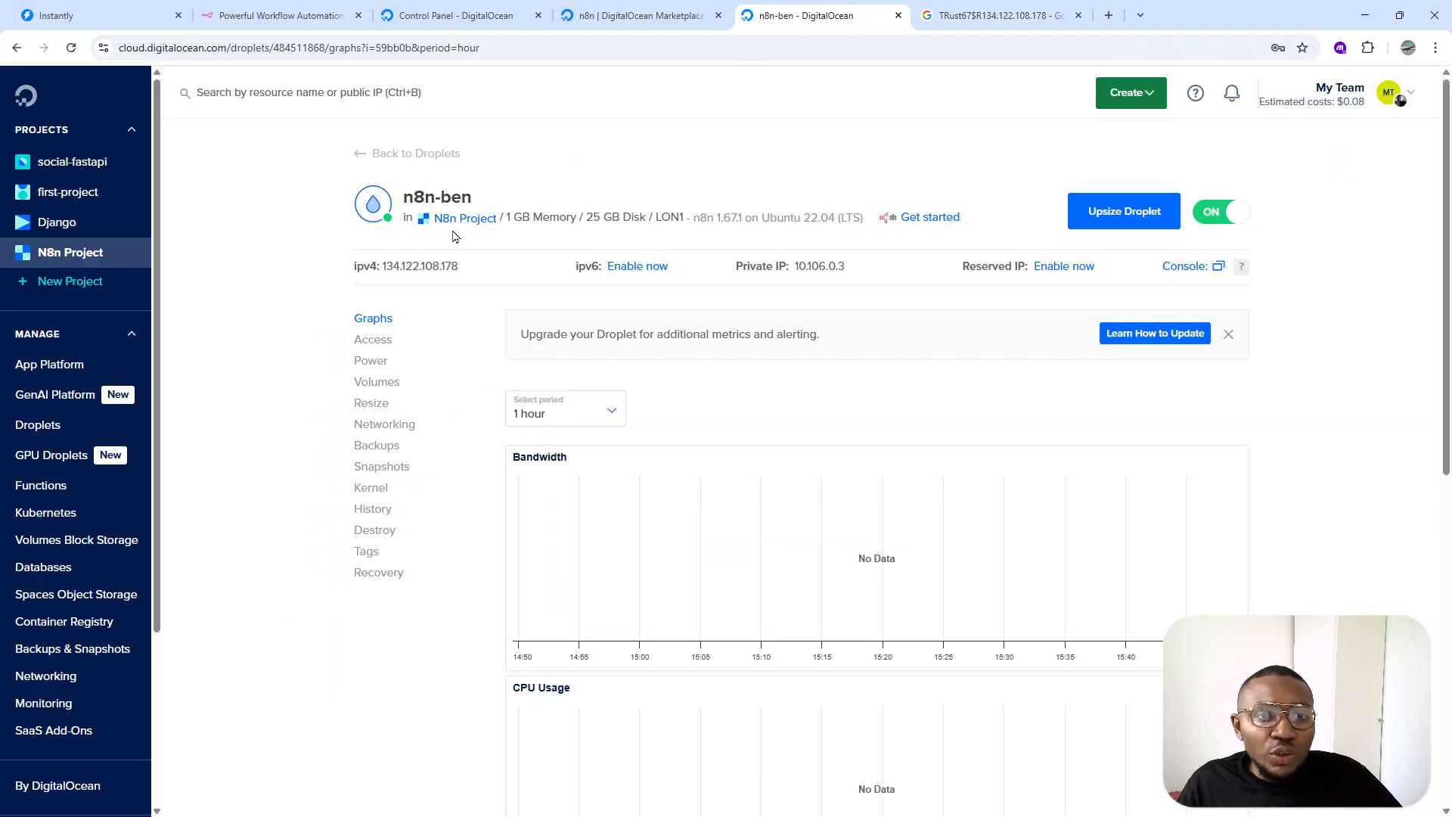
{"action": "left_click", "coordinate": [484, 266]}
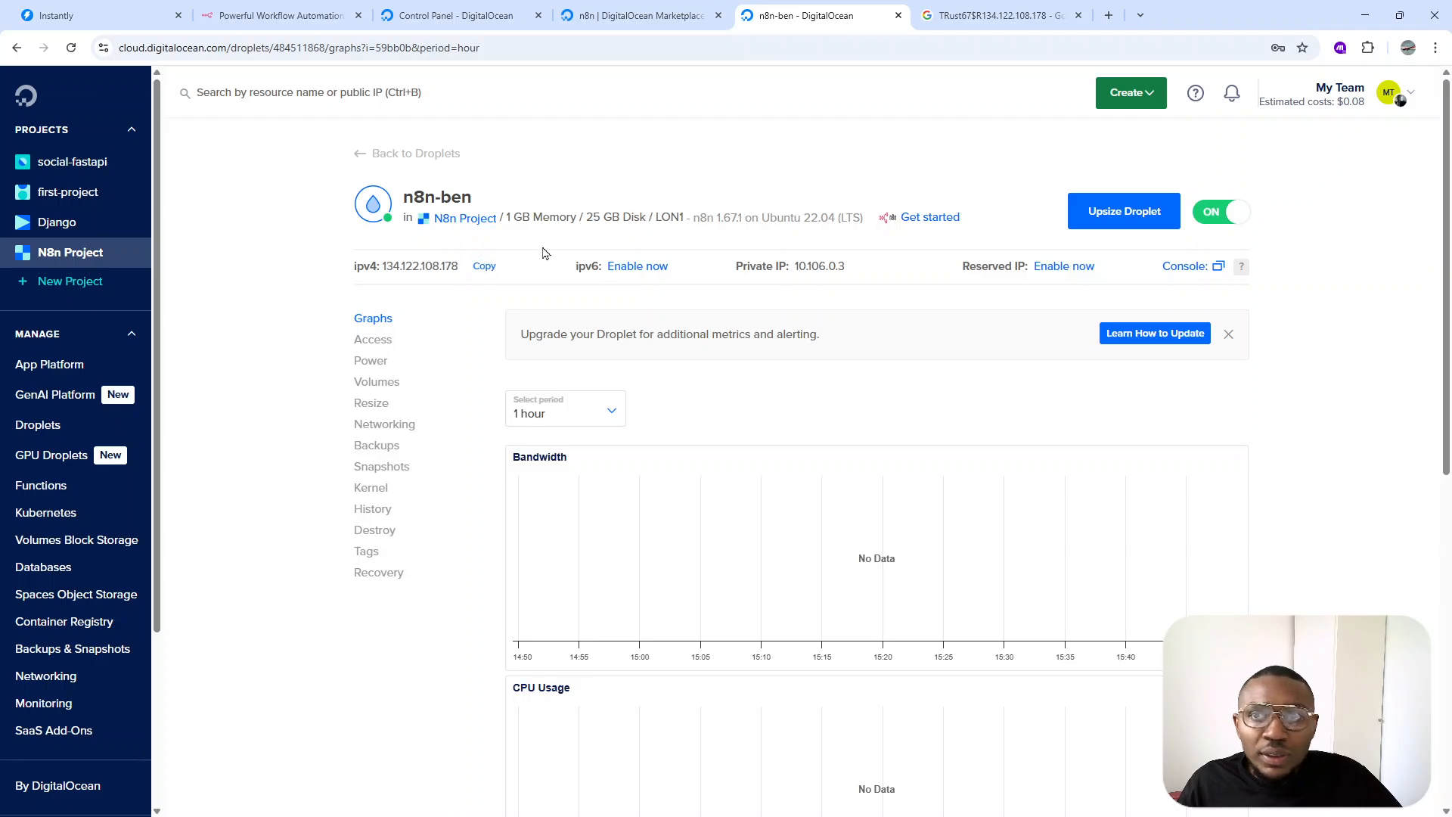
Step: Load 134.122.108.178 in a new browser tab
{"action": "left_click", "coordinate": [1108, 15]}
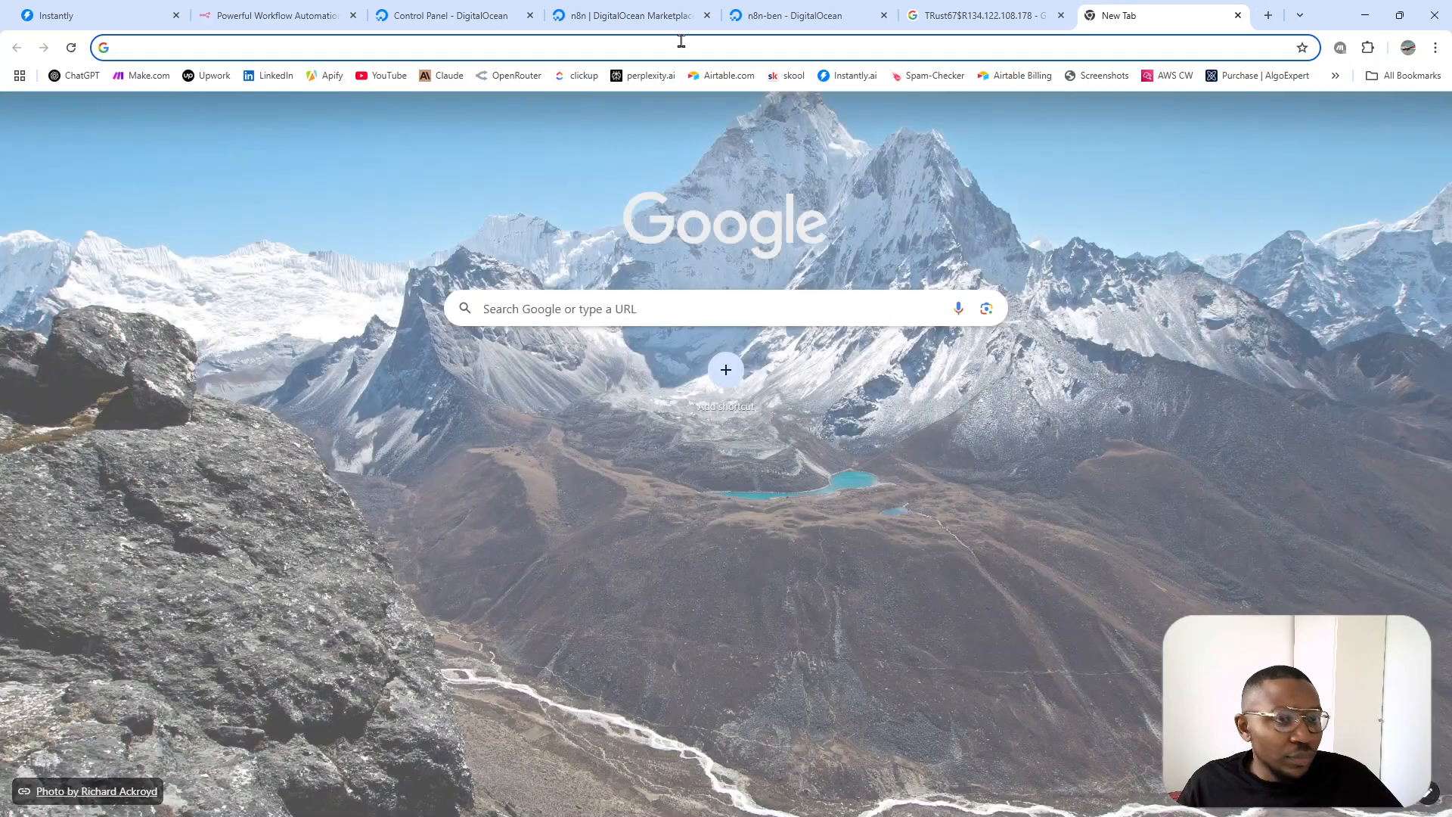
{"action": "type", "text": "134.122.108.178"}
{"action": "key", "text": "Return"}
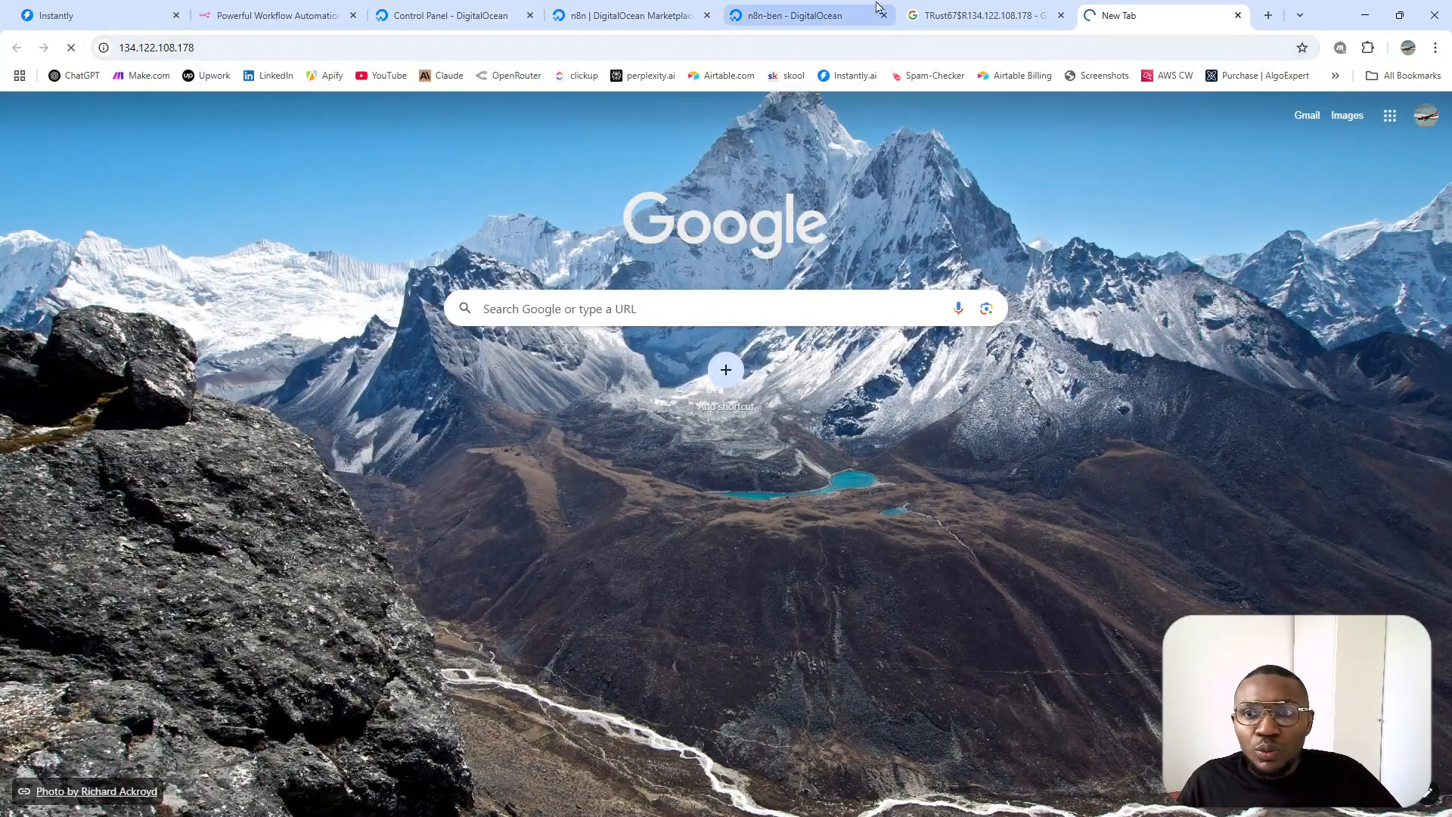
Step: Trim the IP address off the Google search text and resubmit the search
{"action": "left_click", "coordinate": [983, 15]}
{"action": "left_click", "coordinate": [670, 50]}
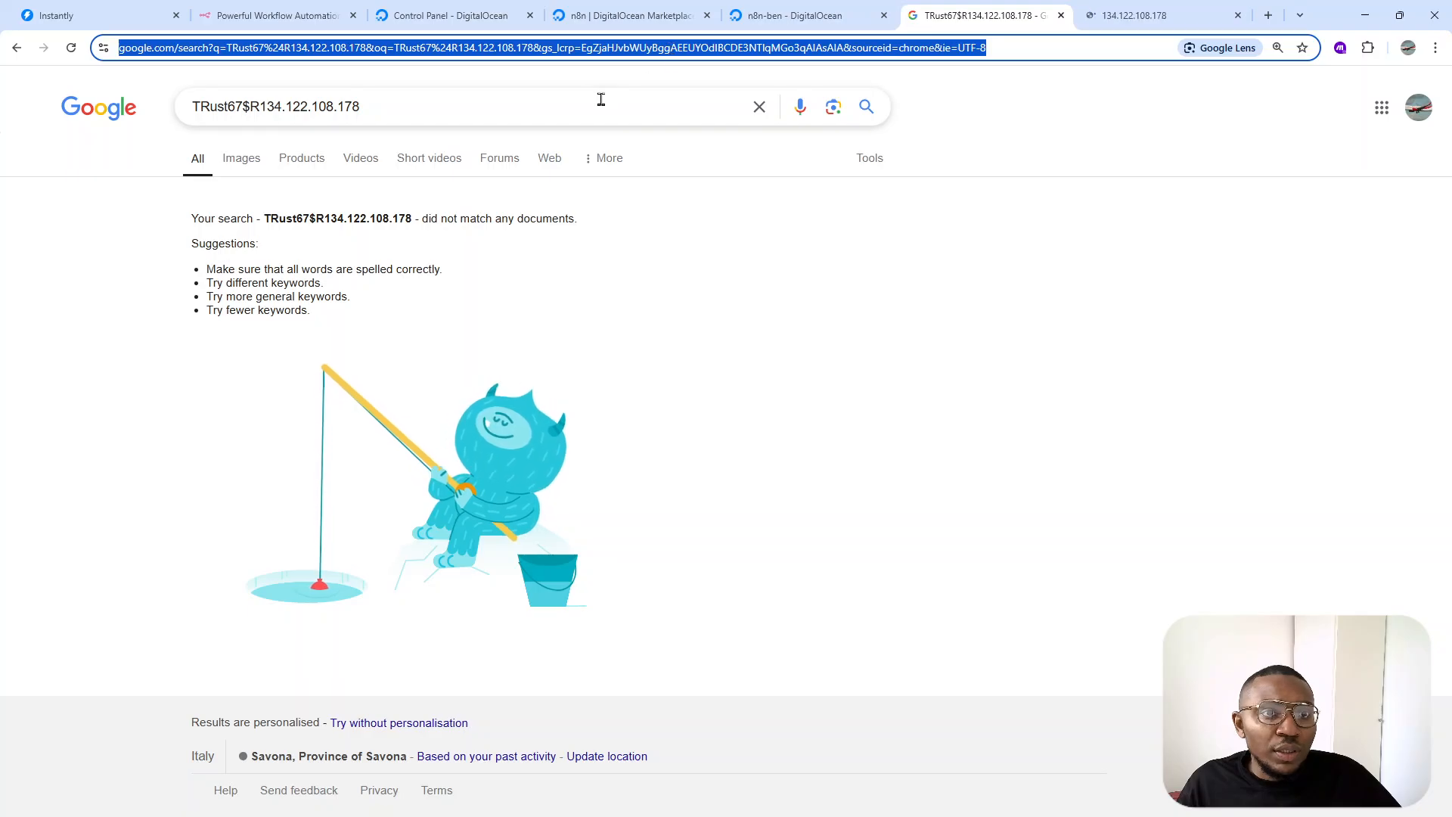
{"action": "left_click", "coordinate": [400, 107]}
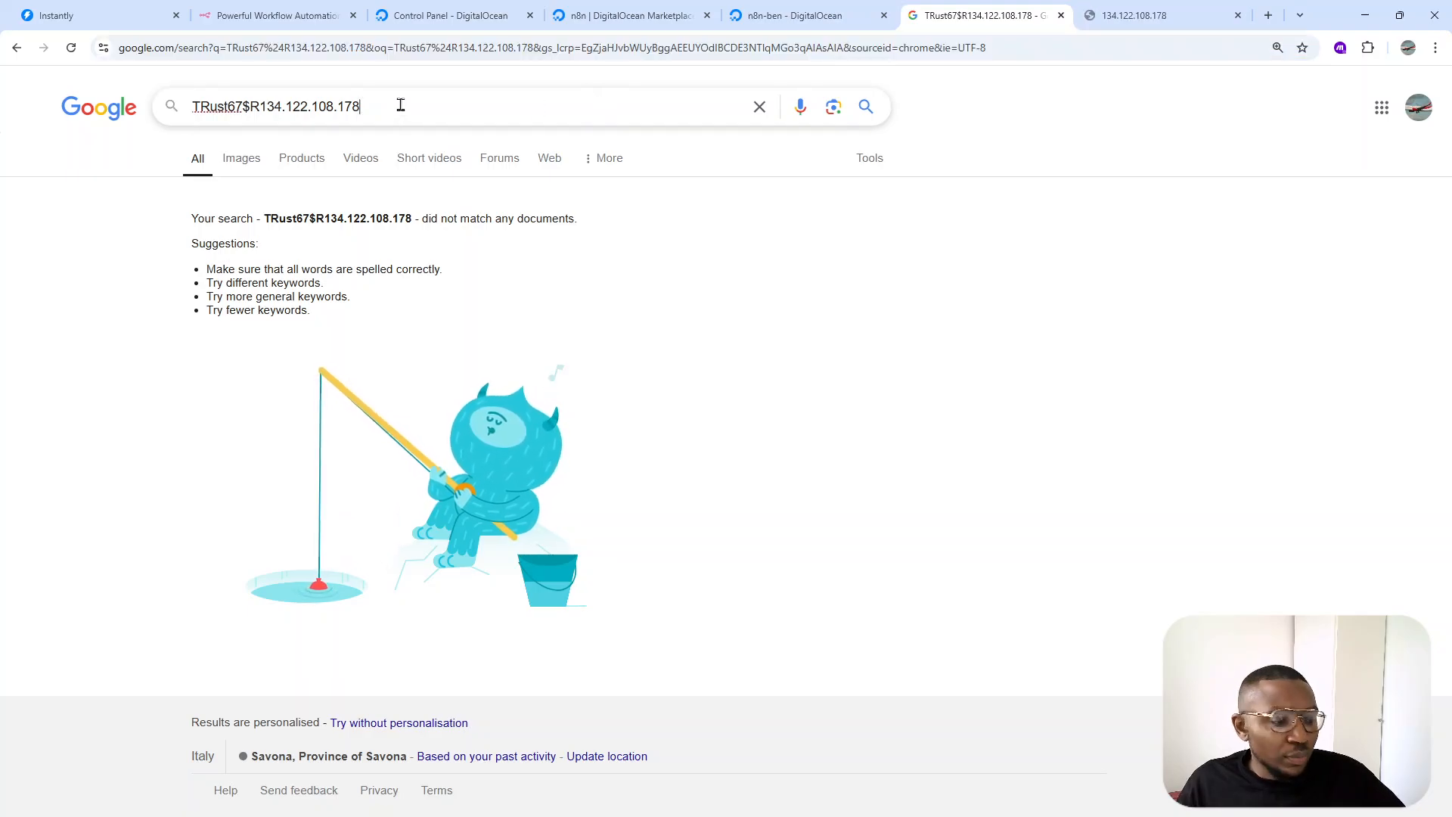
{"action": "key", "text": "BackSpace"}
{"action": "key", "text": "BackSpace"}
{"action": "key", "text": "BackSpace"}
{"action": "key", "text": "BackSpace"}
{"action": "key", "text": "BackSpace"}
{"action": "key", "text": "BackSpace"}
{"action": "key", "text": "BackSpace"}
{"action": "key", "text": "BackSpace"}
{"action": "key", "text": "BackSpace"}
{"action": "key", "text": "BackSpace"}
{"action": "key", "text": "BackSpace"}
{"action": "key", "text": "BackSpace"}
{"action": "key", "text": "BackSpace"}
{"action": "key", "text": "BackSpace"}
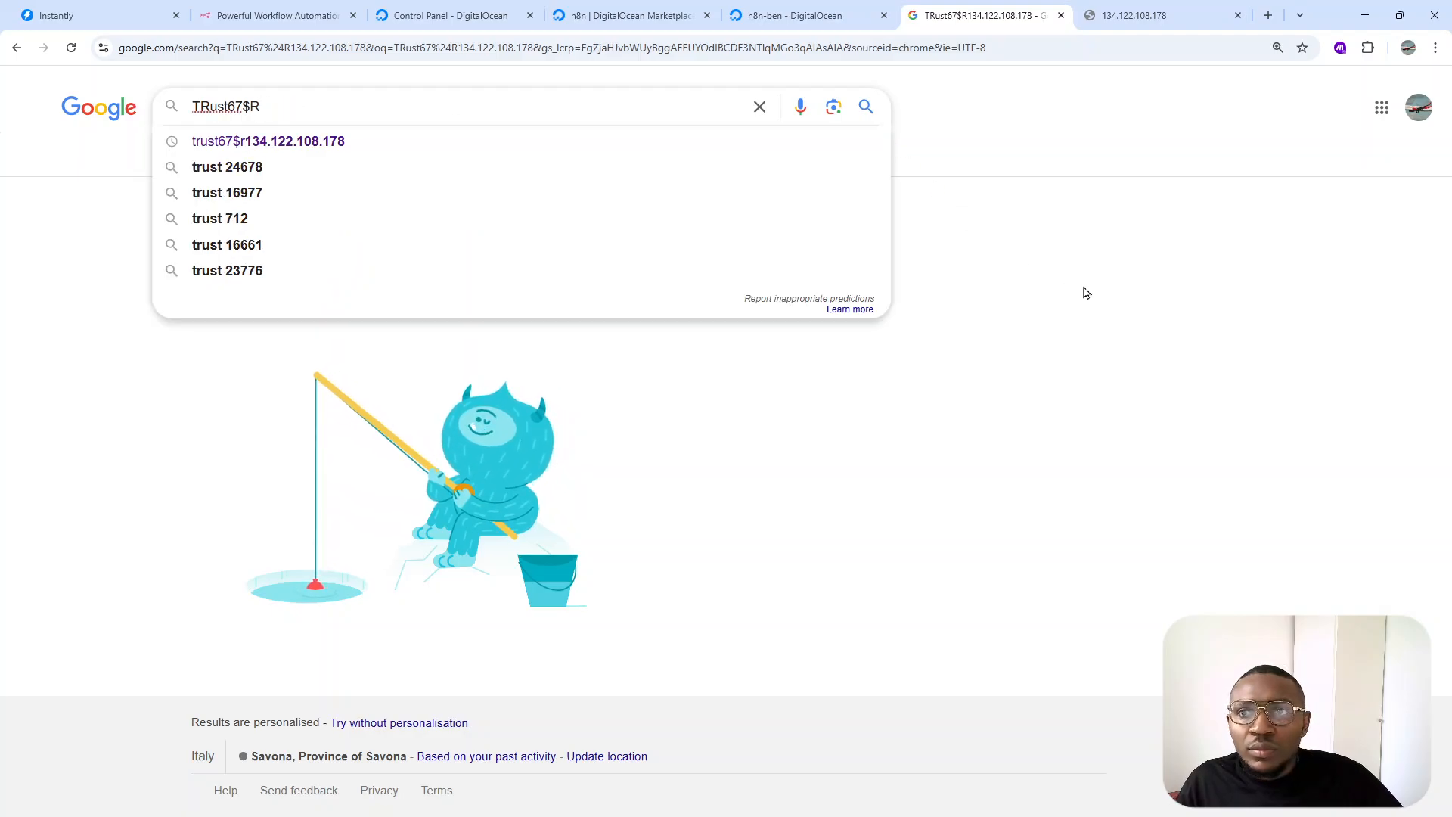
{"action": "key", "text": "Return"}
Step: Reload the droplet IP page (connection refused) and dock the Namecheap domain list into this window
{"action": "left_click", "coordinate": [1122, 7]}
{"action": "left_click", "coordinate": [71, 48]}
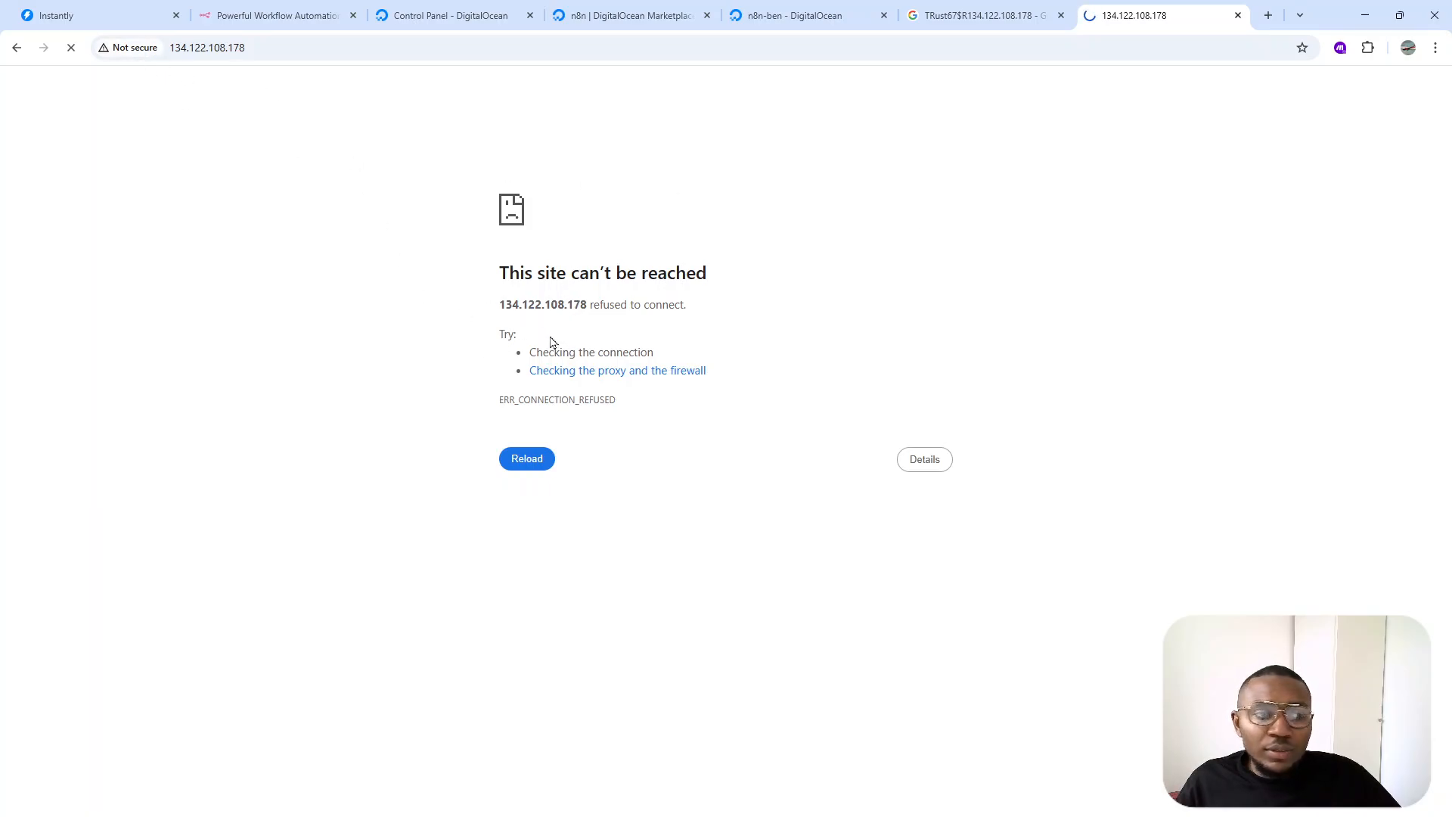
{"action": "left_click_drag", "start_coordinate": [800, 70], "coordinate": [1152, 9]}
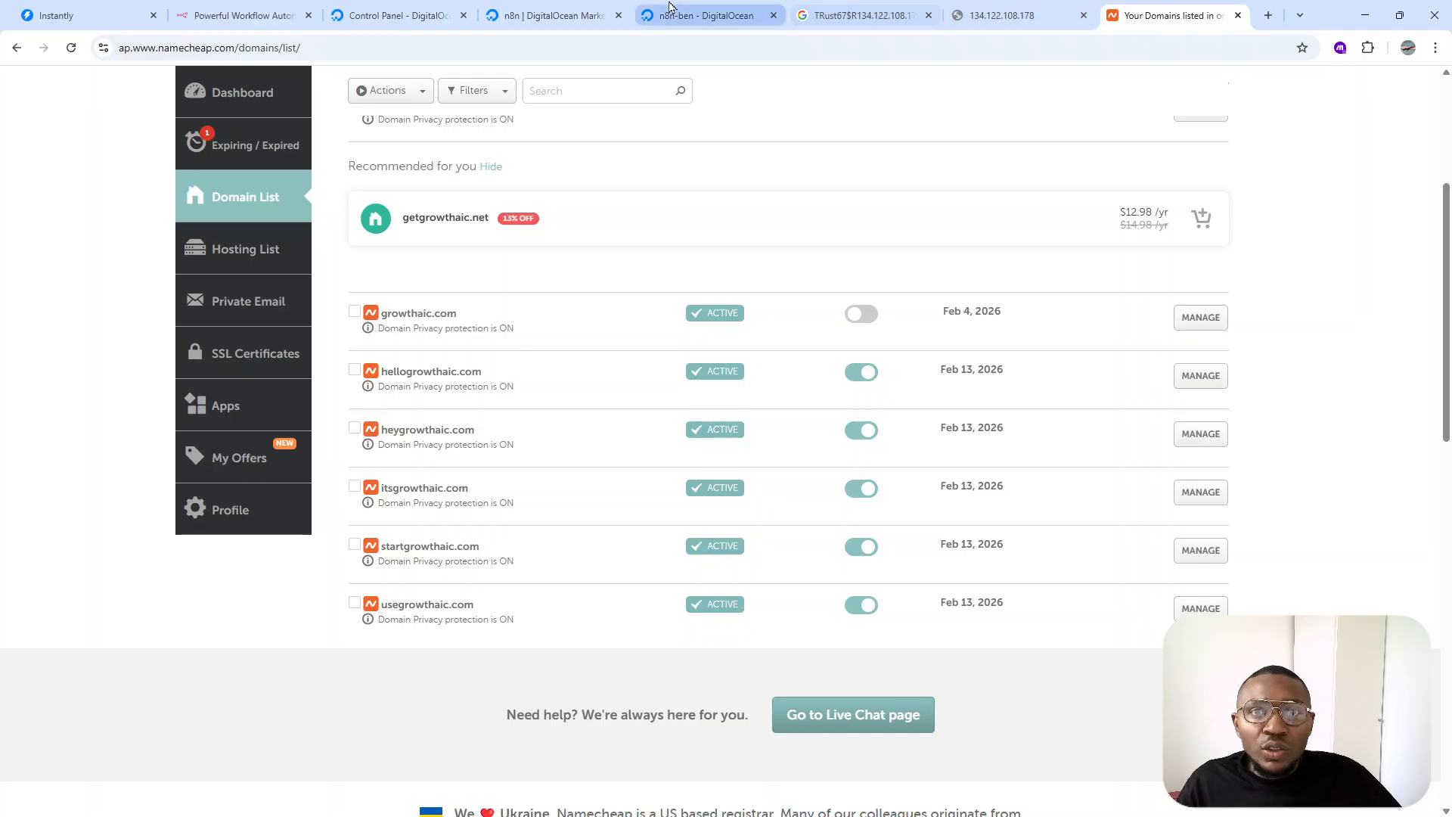
Step: Switch to the Namecheap domain list and open MANAGE for hellogrowthaic.com
{"action": "left_click_drag", "start_coordinate": [670, 11], "coordinate": [1011, 9]}
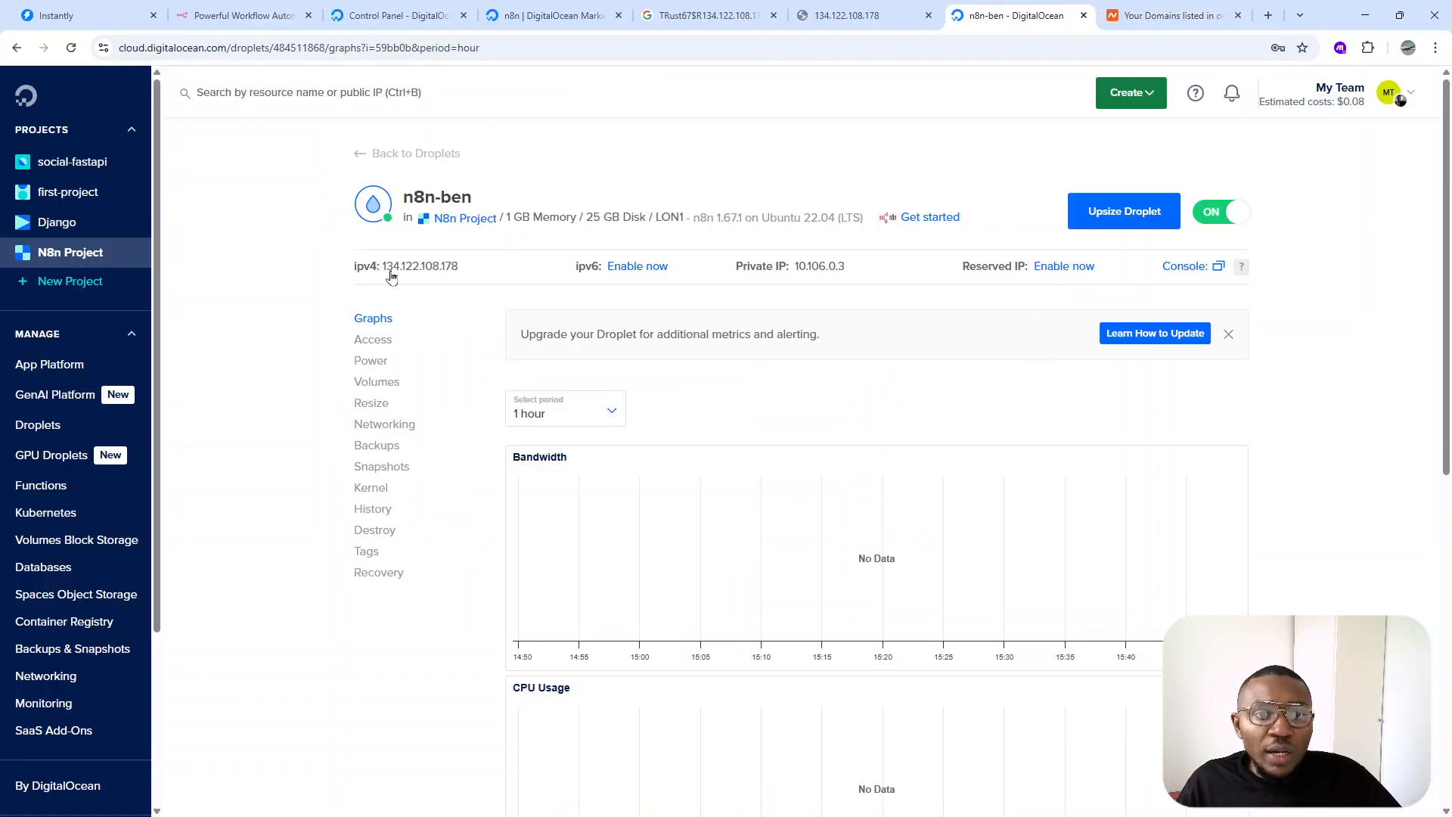
{"action": "left_click", "coordinate": [1129, 8]}
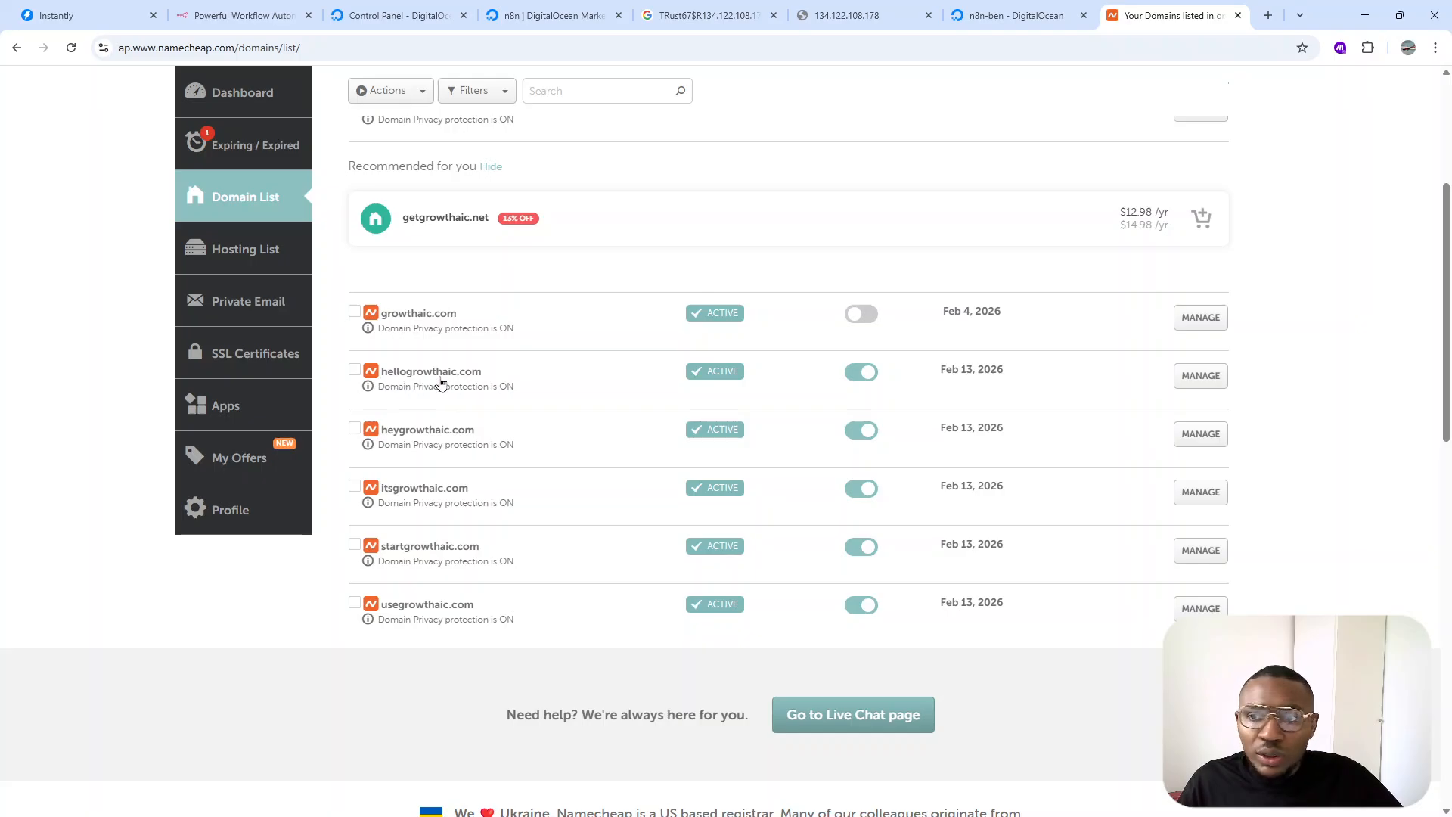
{"action": "left_click", "coordinate": [1201, 375]}
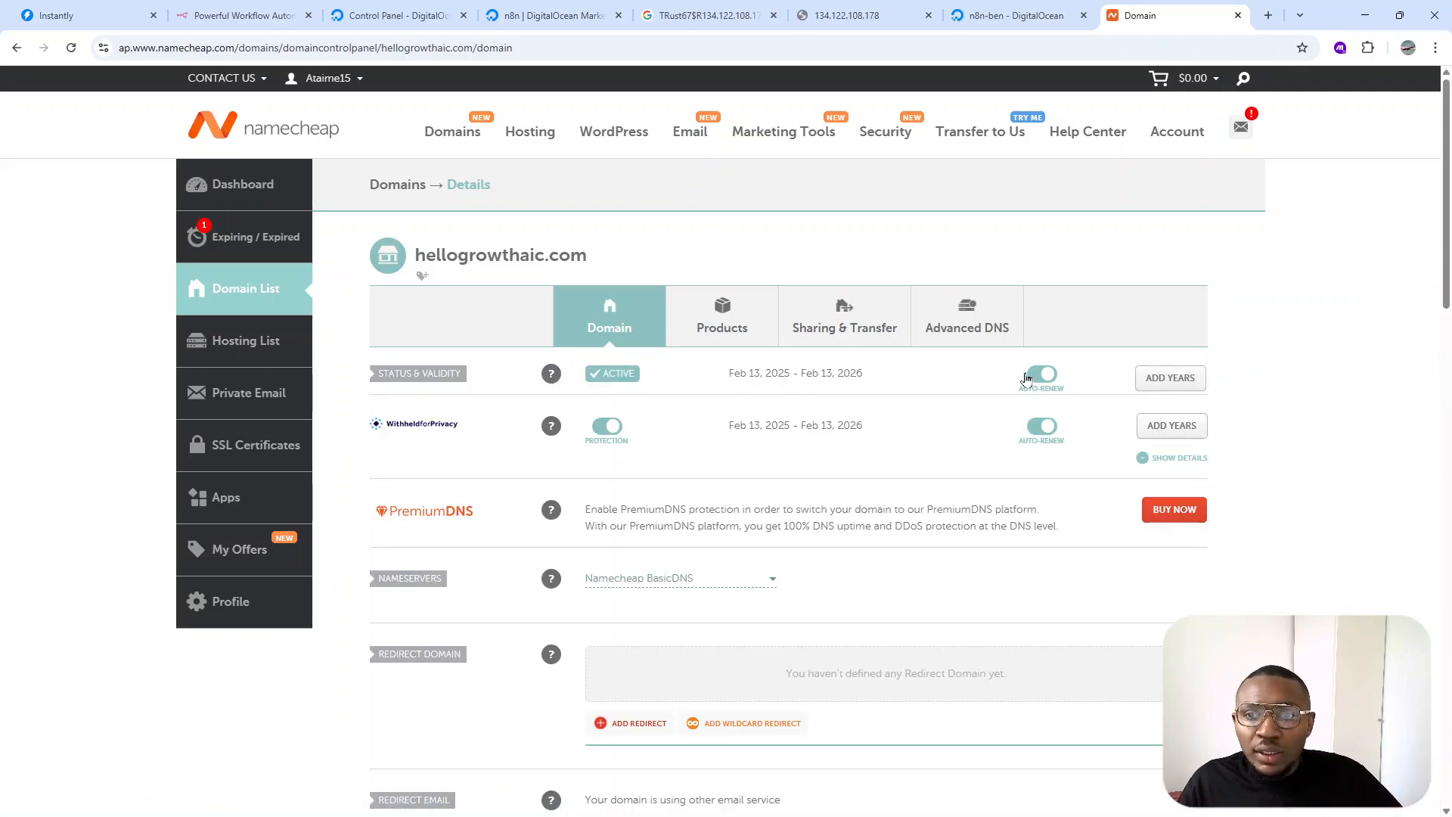
Step: In Advanced DNS, add and save an A record: host n8n, value 134.122.108.178, TTL 1 min
{"action": "left_click", "coordinate": [989, 333]}
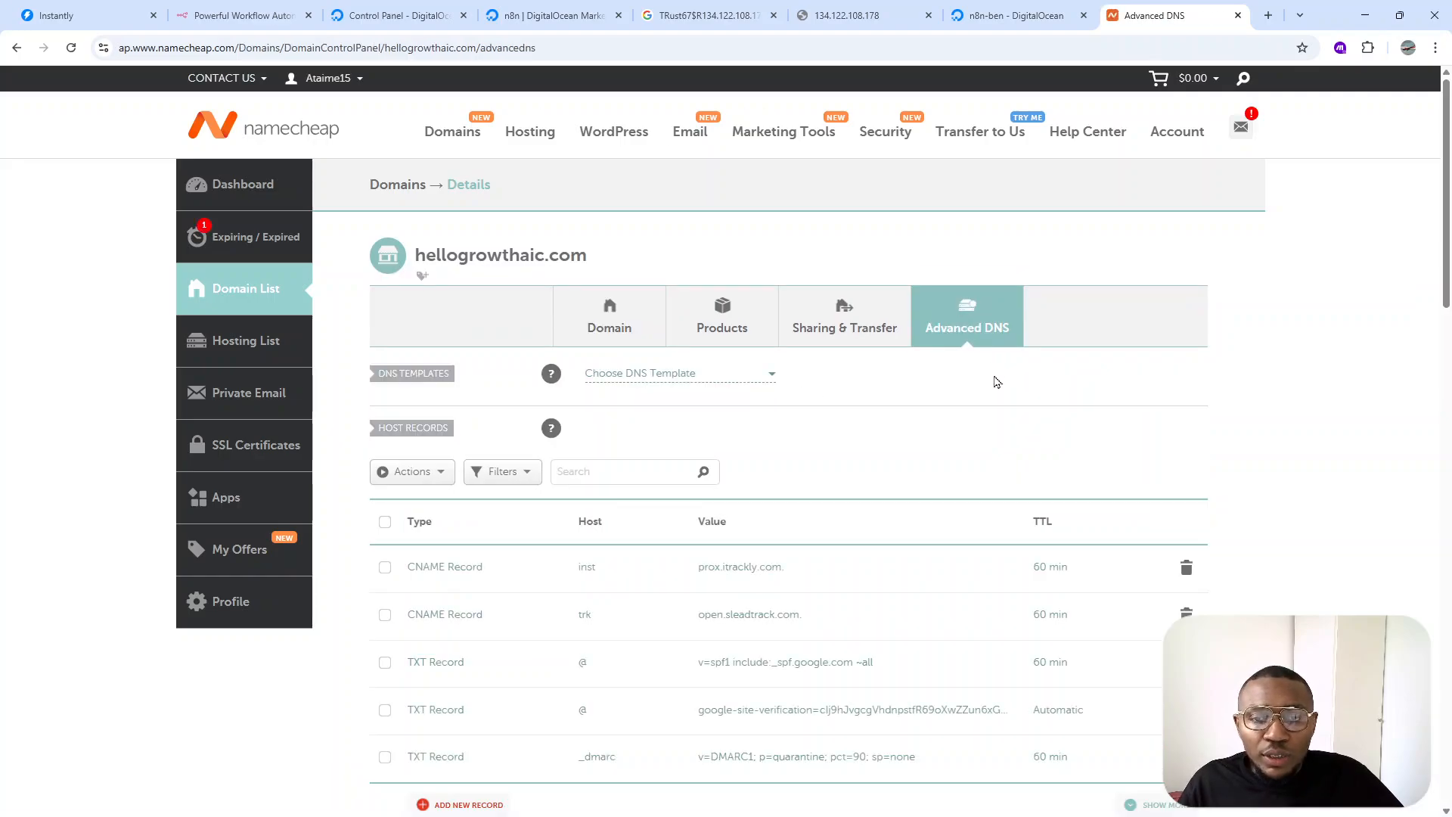
{"action": "scroll", "coordinate": [996, 382], "scroll_direction": "down", "scroll_amount": 3}
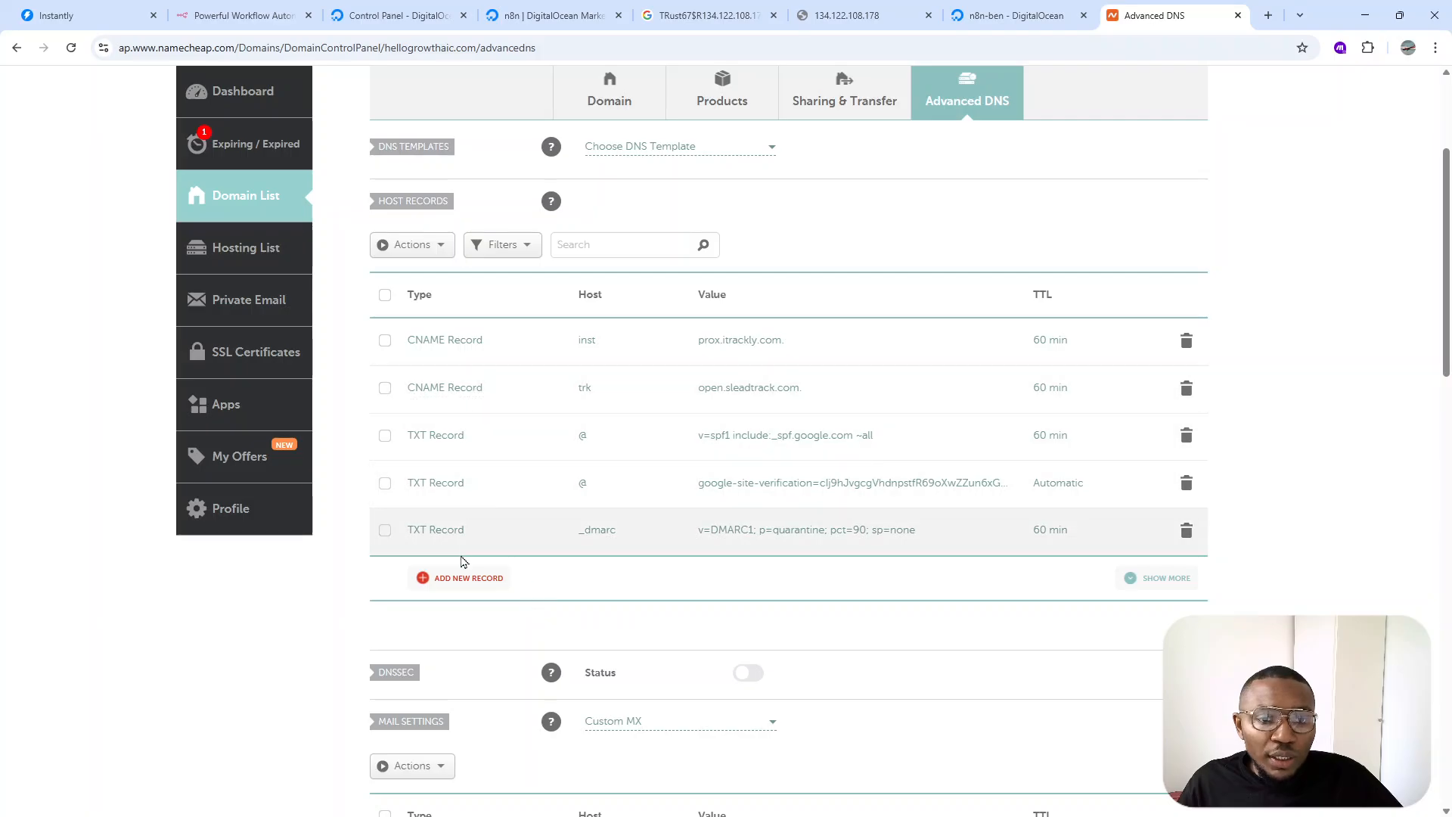
{"action": "left_click", "coordinate": [463, 579]}
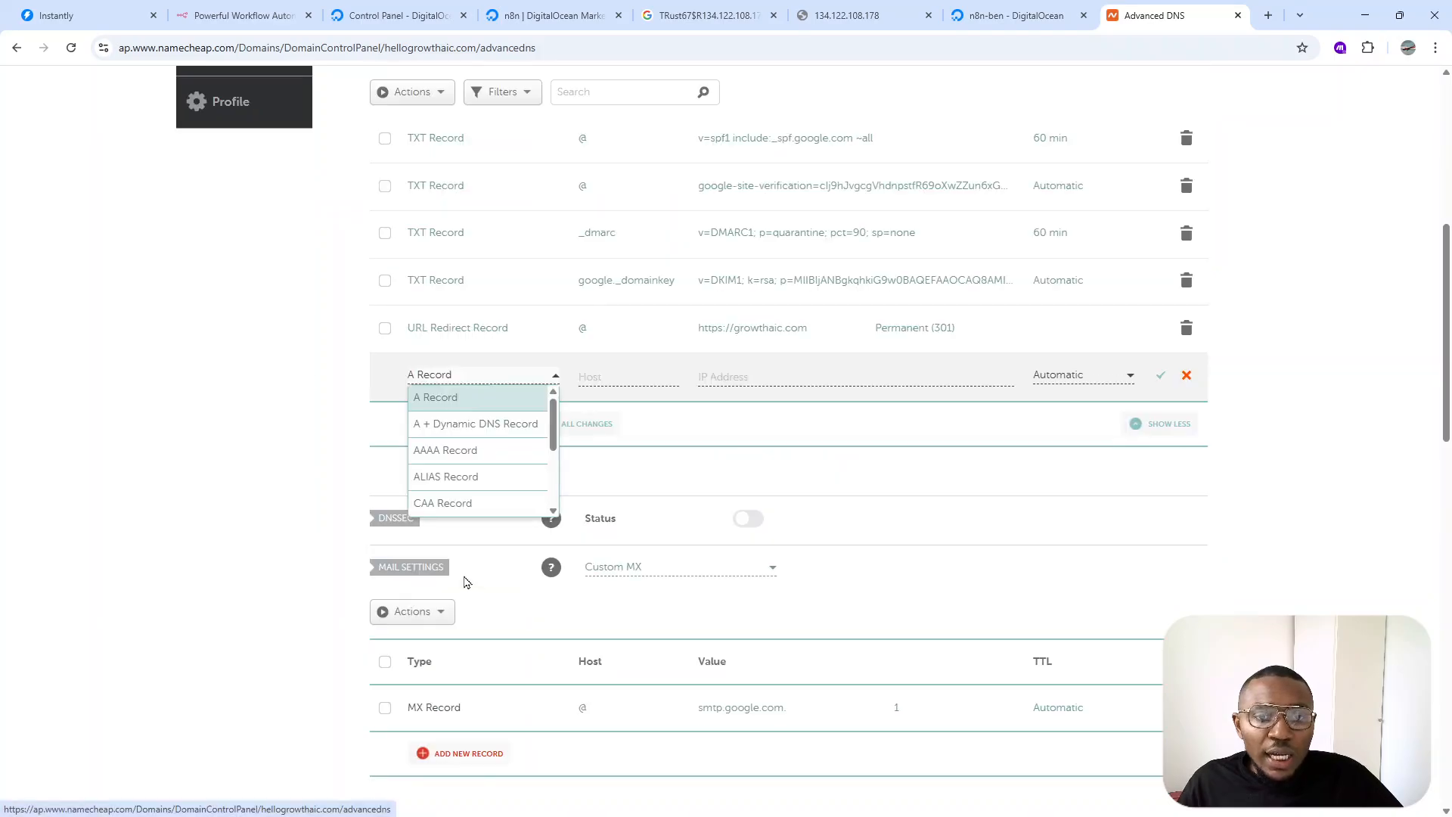
{"action": "left_click", "coordinate": [439, 398]}
{"action": "left_click", "coordinate": [636, 381]}
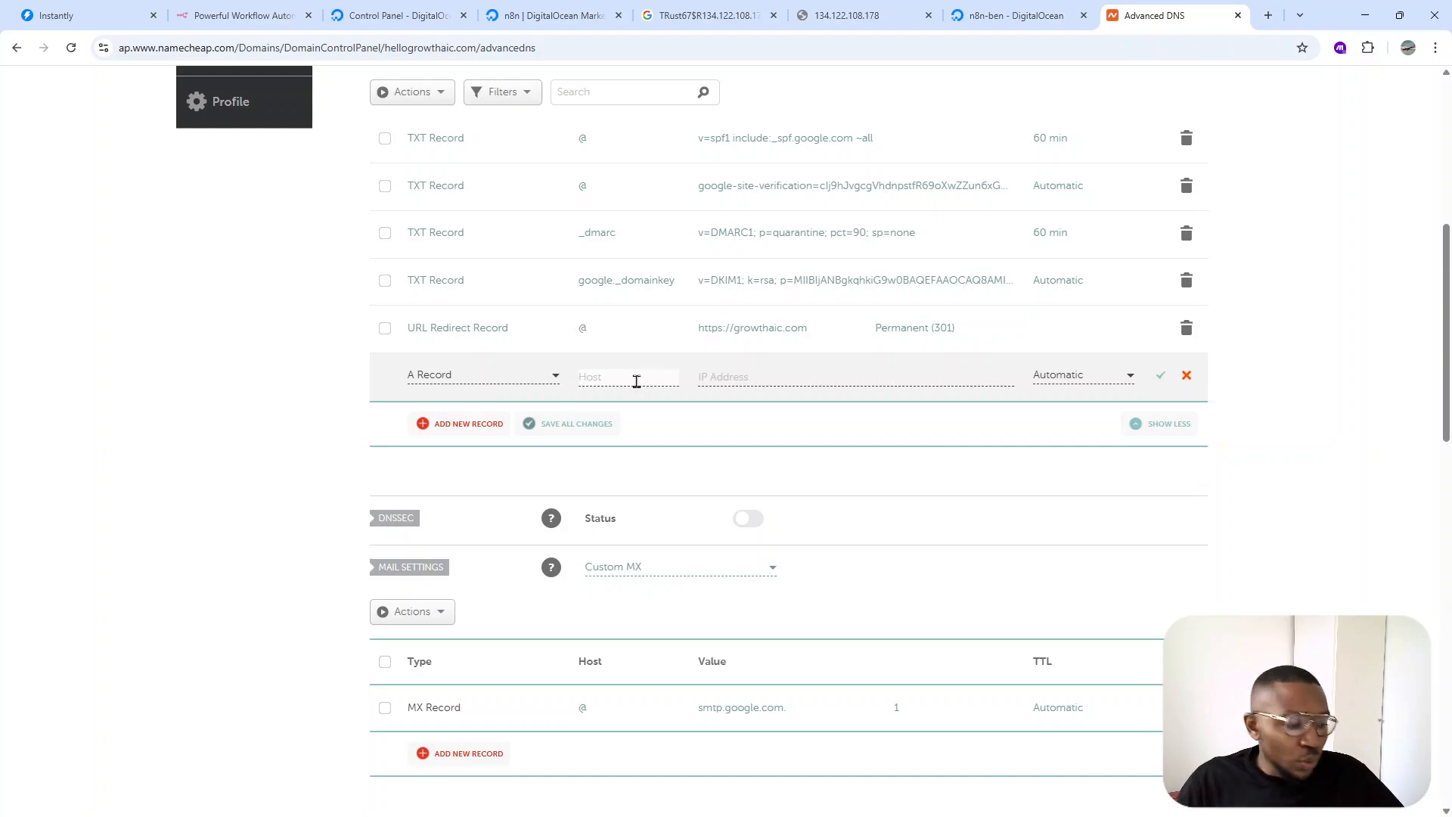
{"action": "type", "text": "n8n"}
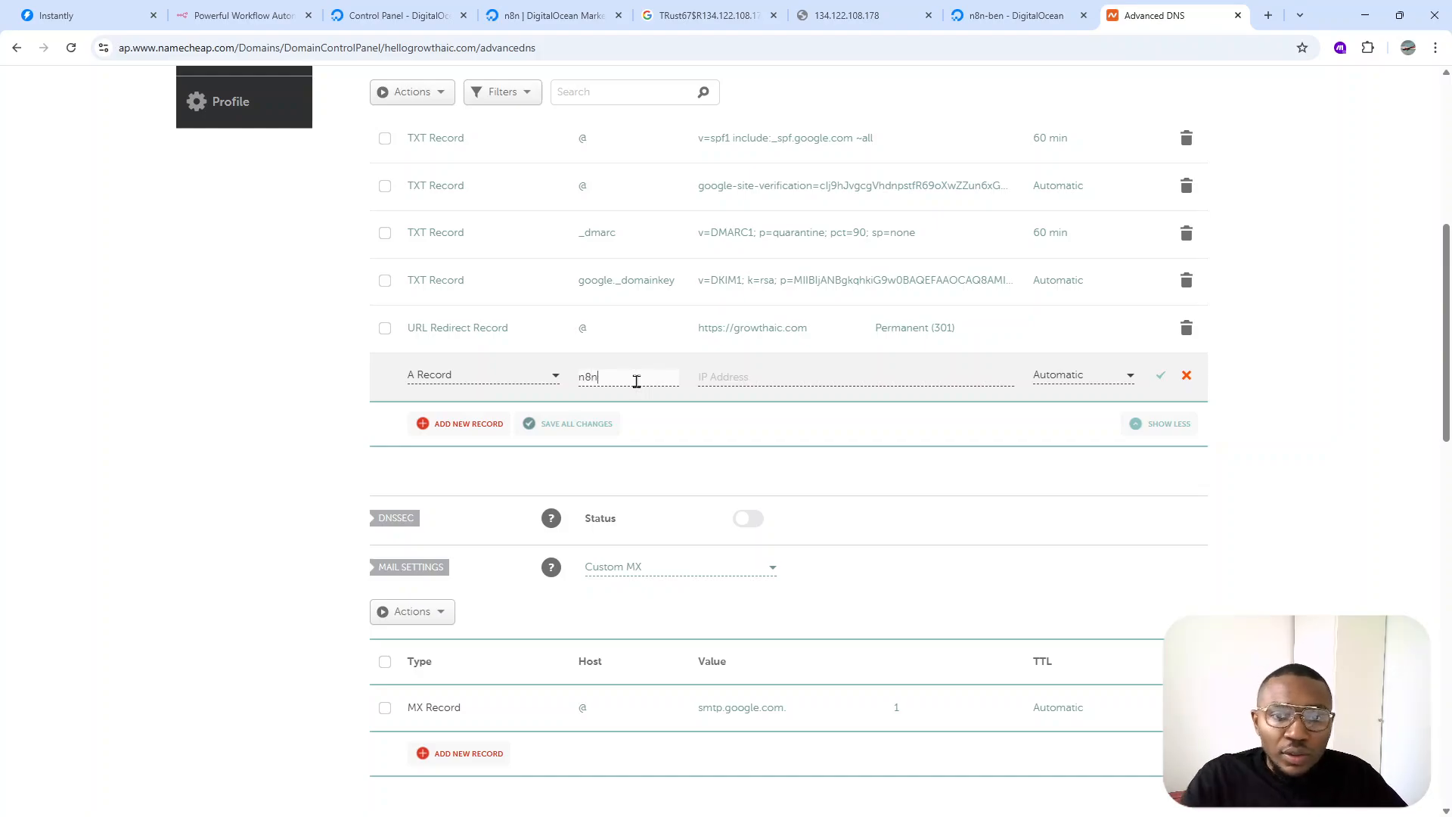
{"action": "left_click", "coordinate": [724, 376]}
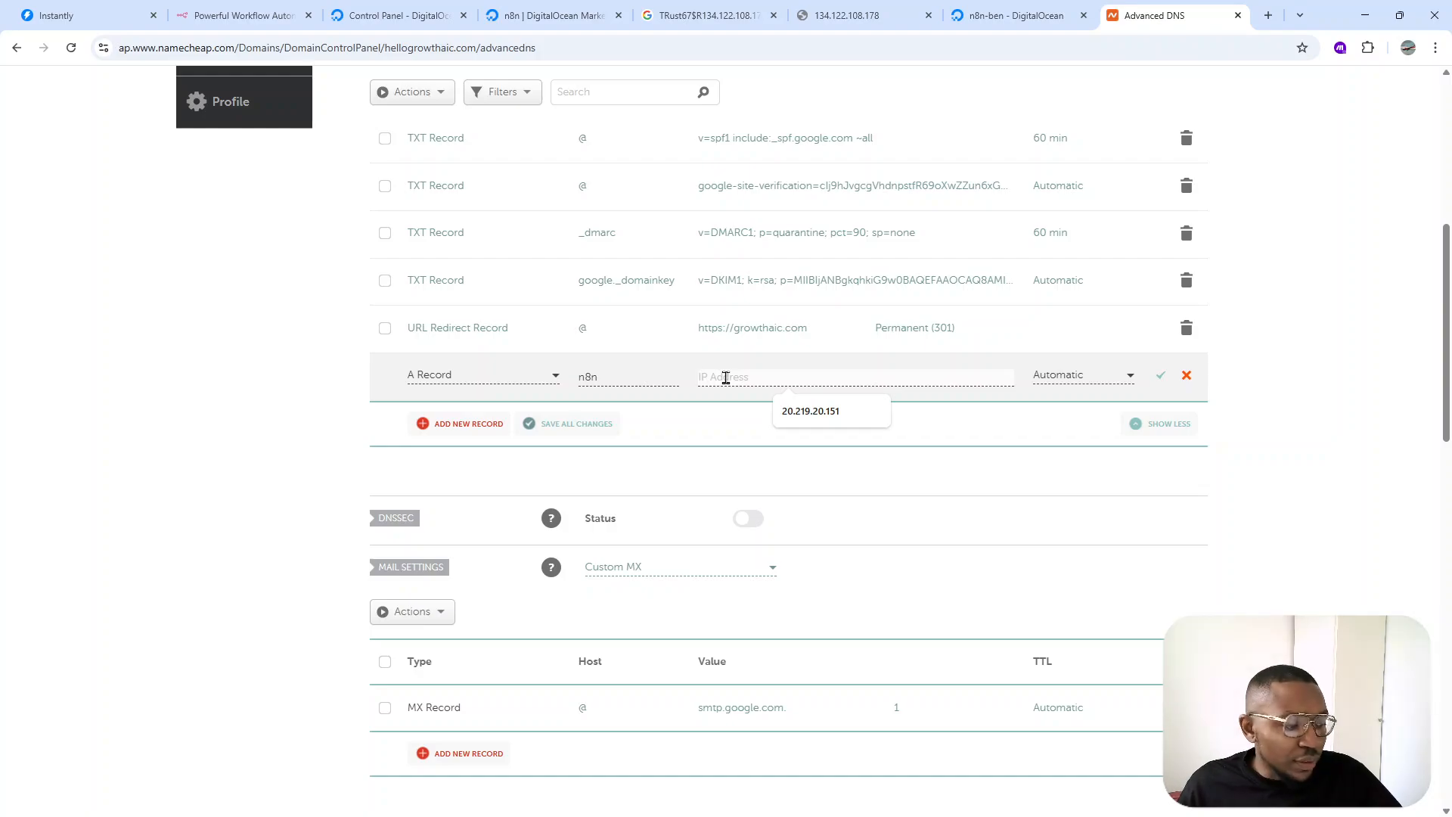
{"action": "type", "text": "134.122.108.178"}
{"action": "left_click", "coordinate": [1096, 376]}
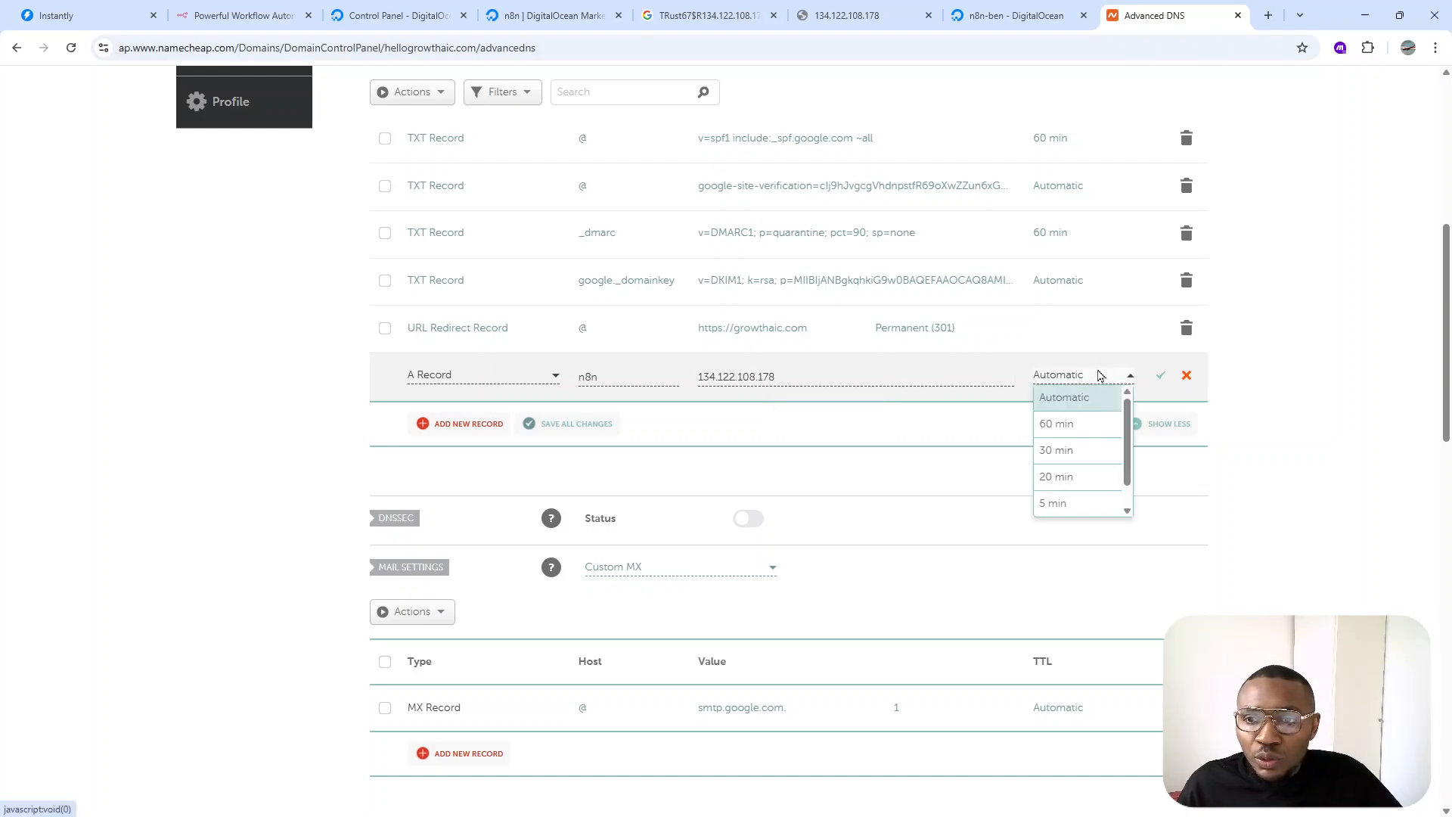
{"action": "scroll", "coordinate": [1081, 451], "scroll_direction": "down", "scroll_amount": 2}
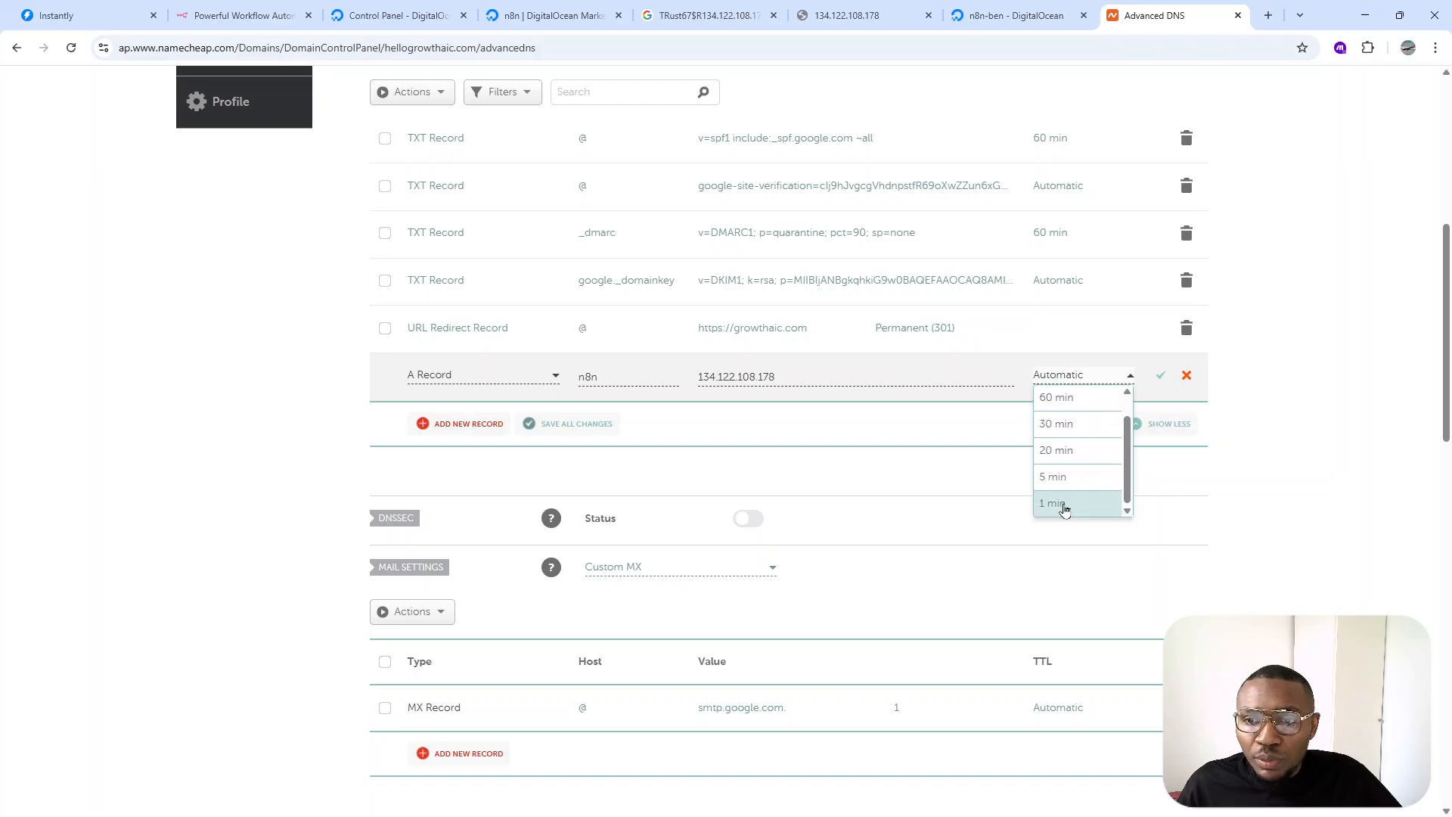
{"action": "left_click", "coordinate": [1061, 502]}
{"action": "left_click", "coordinate": [1160, 381]}
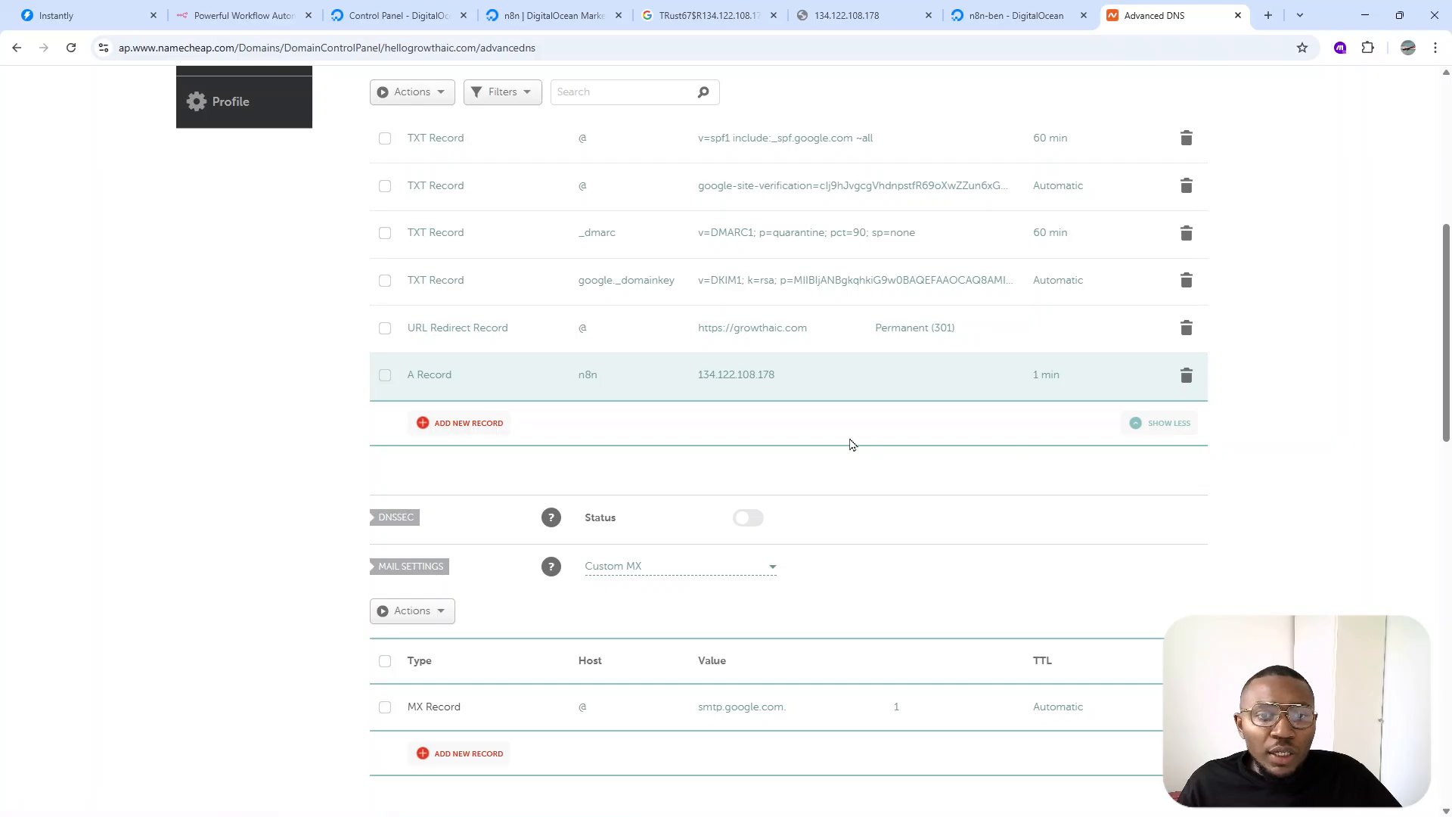
Step: Launch the n8n-ben droplet's web console and position its window
{"action": "left_click", "coordinate": [1021, 15]}
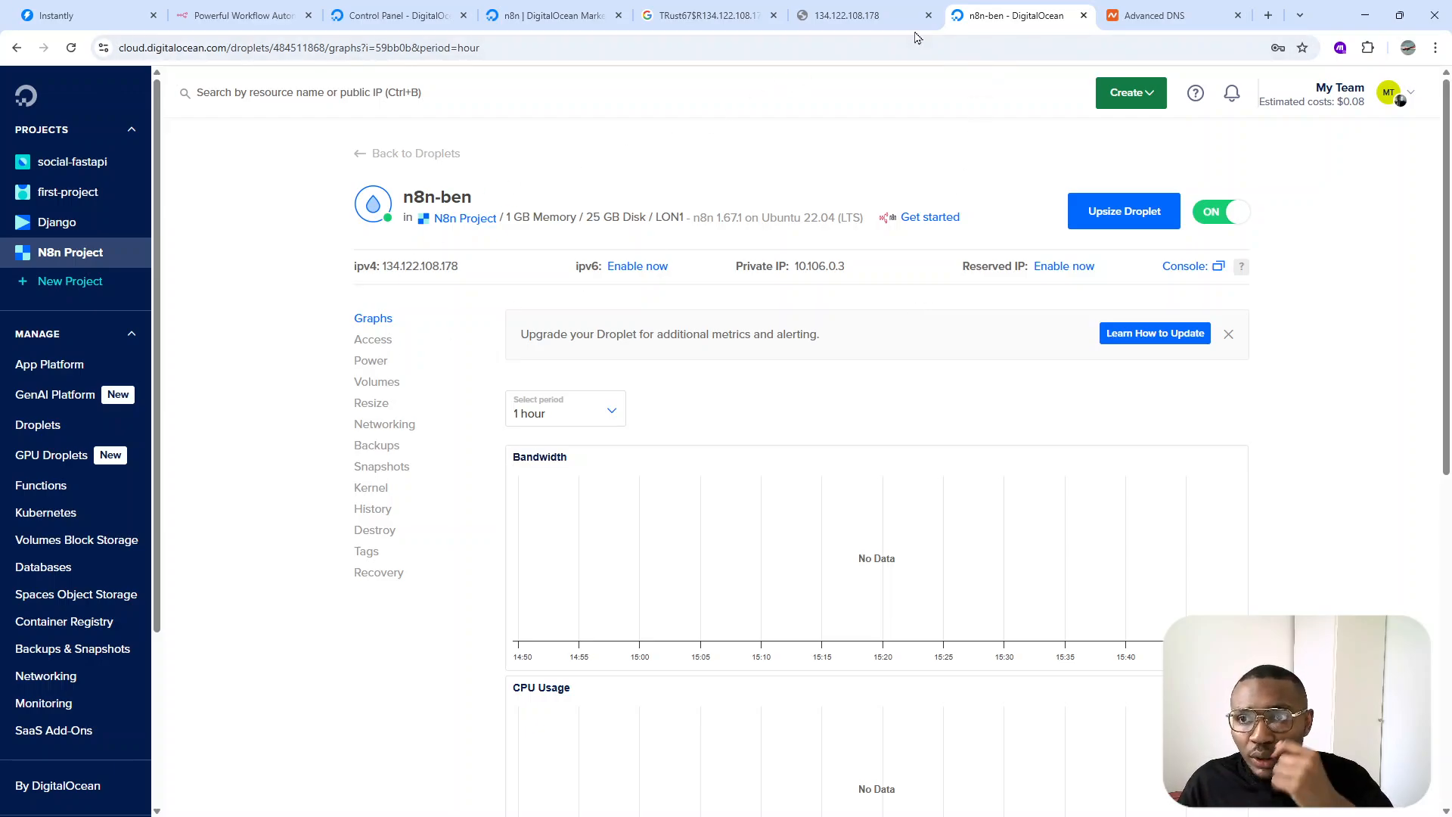
{"action": "left_click", "coordinate": [851, 10]}
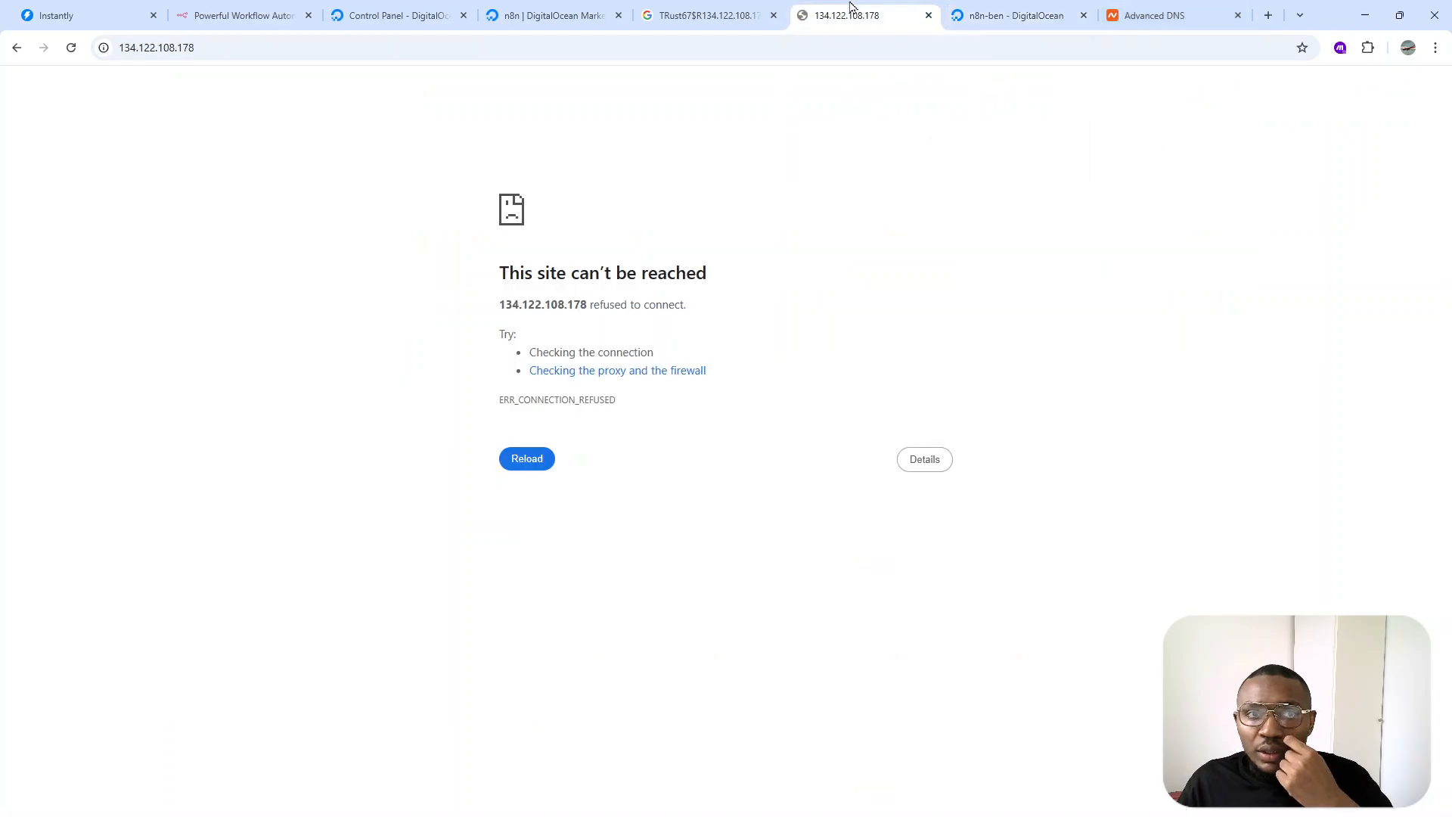
{"action": "left_click", "coordinate": [1029, 9]}
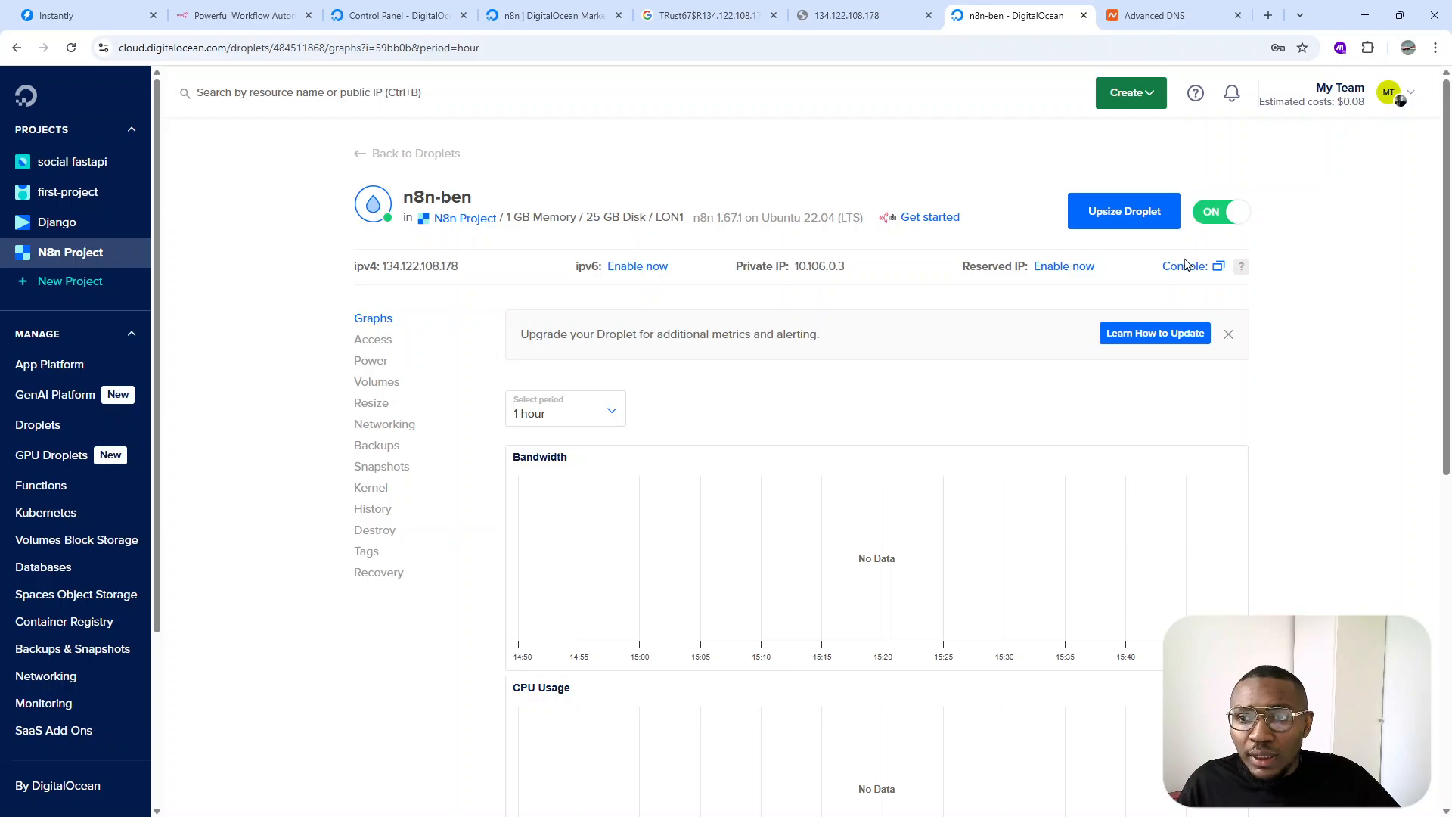
{"action": "left_click", "coordinate": [1217, 270]}
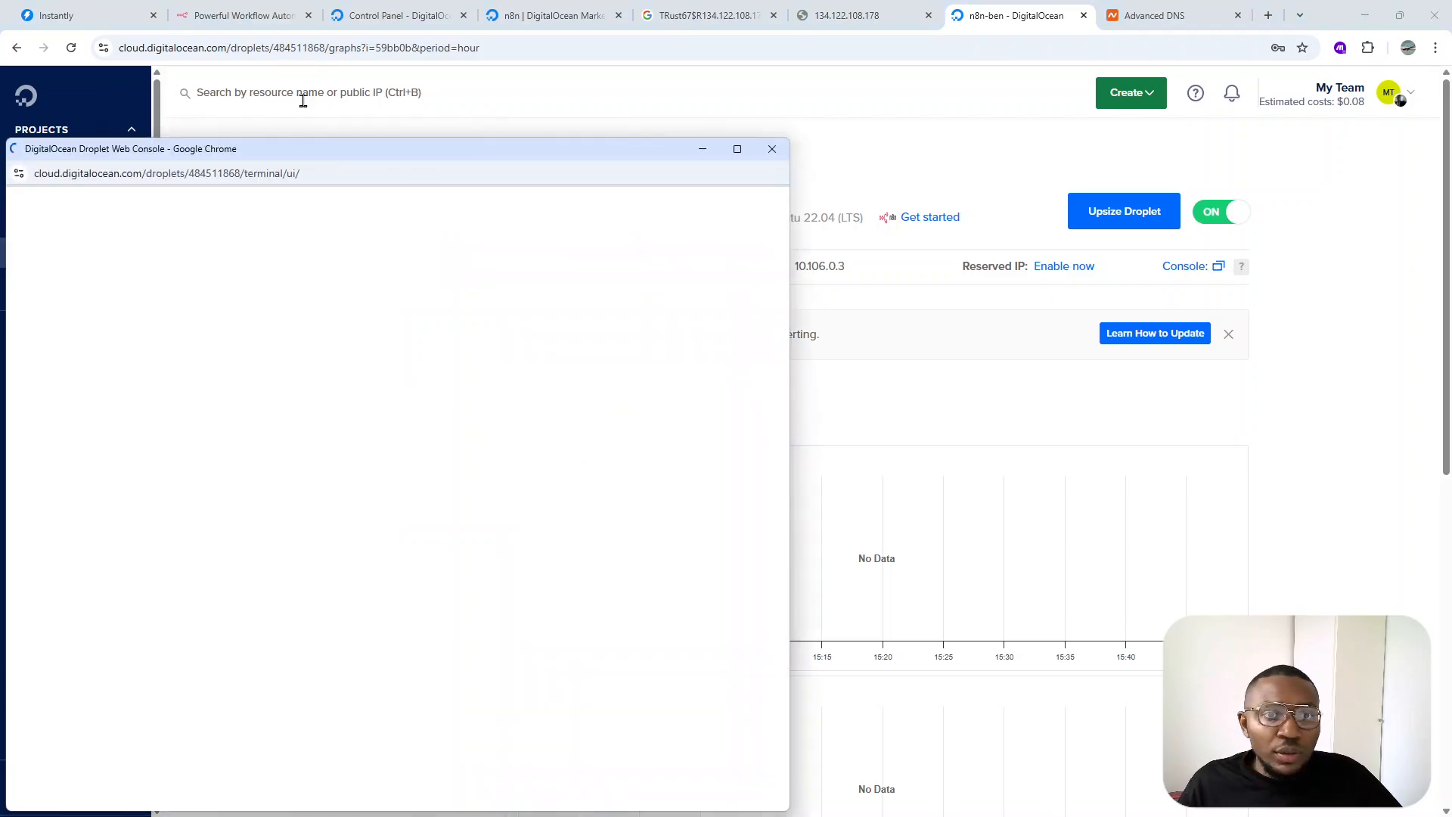
{"action": "left_click_drag", "start_coordinate": [346, 146], "coordinate": [628, 120]}
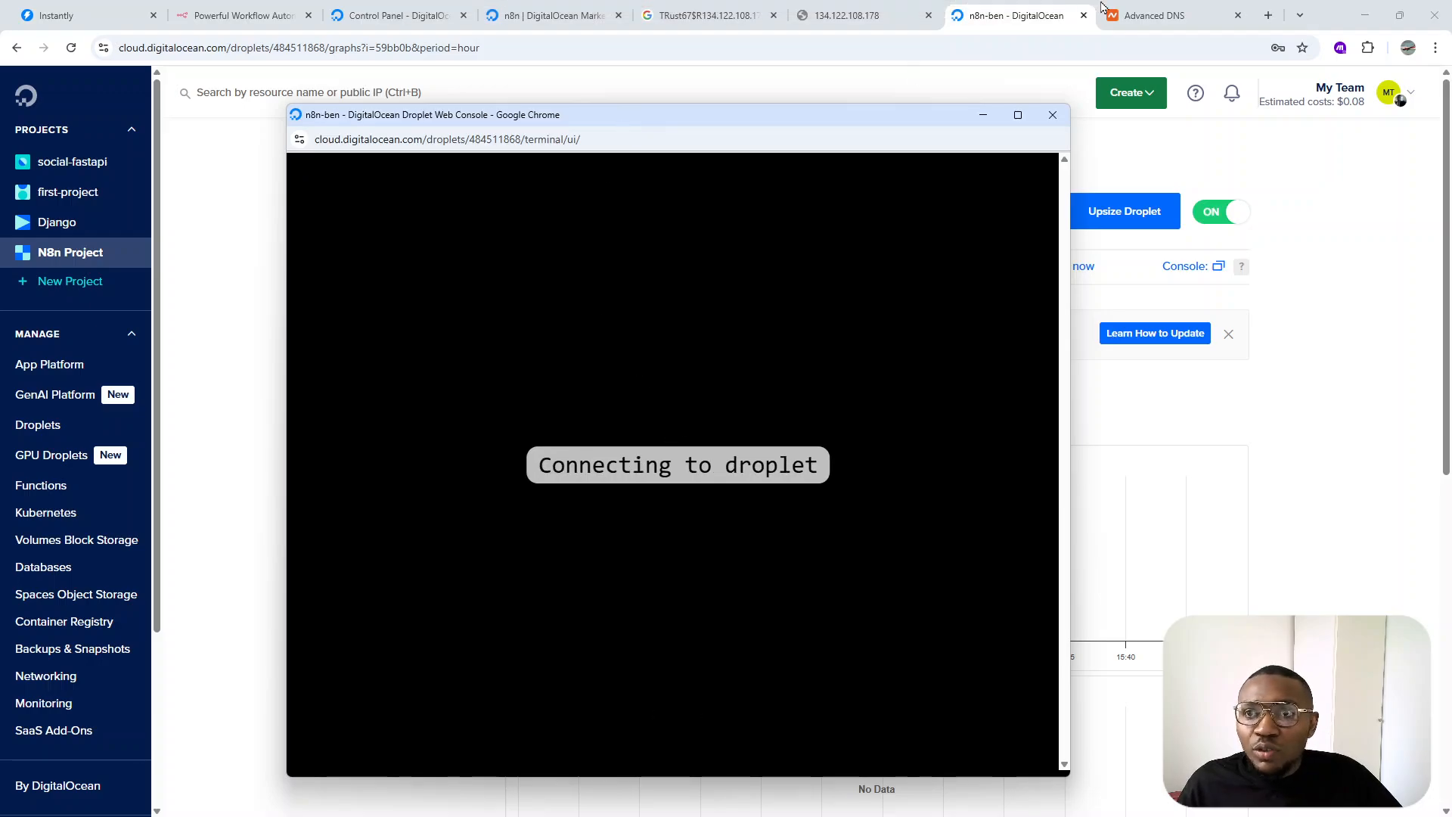
Step: Select the domain name on the Namecheap DNS page and recheck that the droplet IP still refuses connections
{"action": "left_click", "coordinate": [1139, 11]}
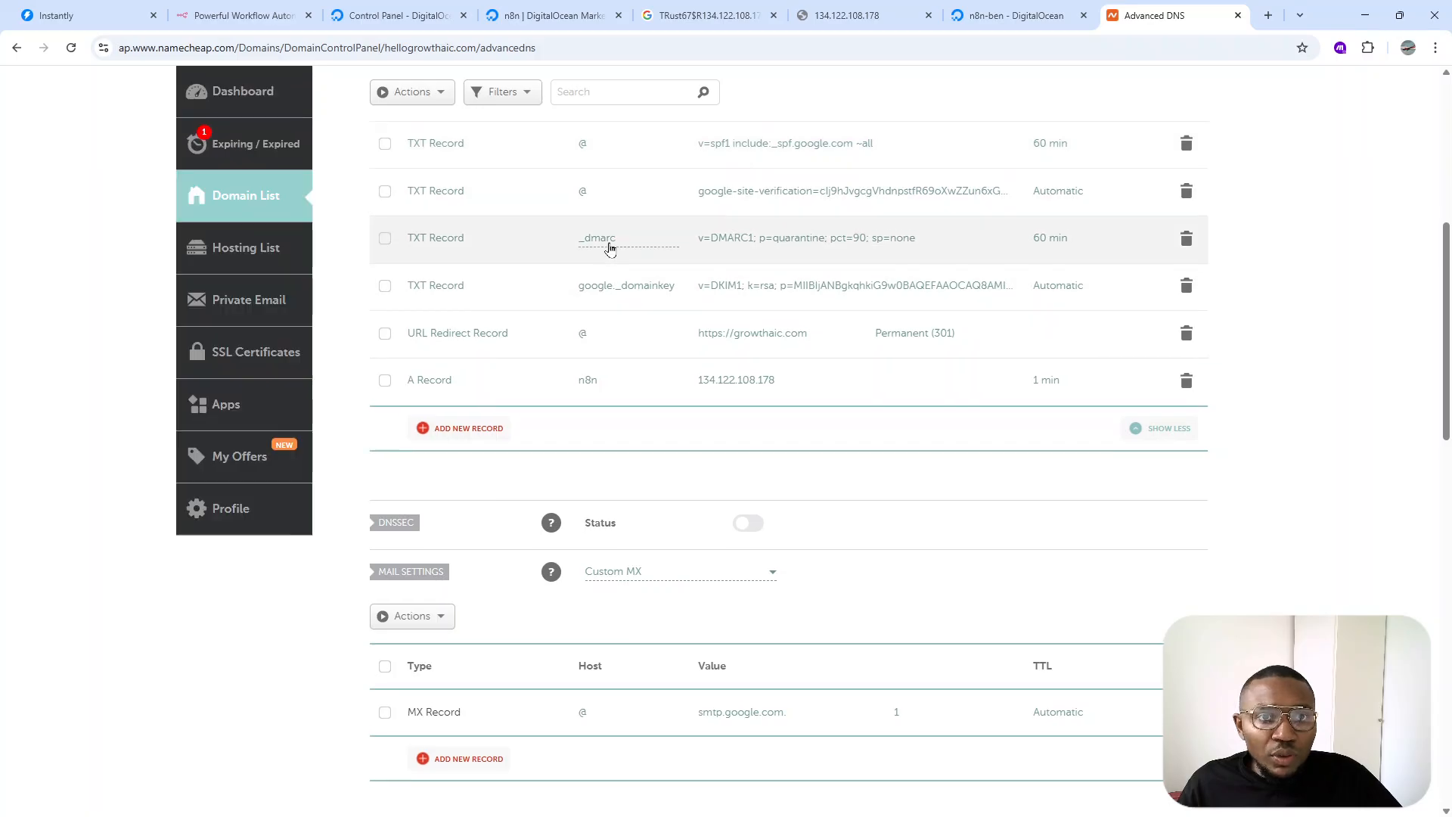
{"action": "scroll", "coordinate": [610, 248], "scroll_direction": "up", "scroll_amount": 6}
{"action": "left_click_drag", "start_coordinate": [598, 255], "coordinate": [415, 257]}
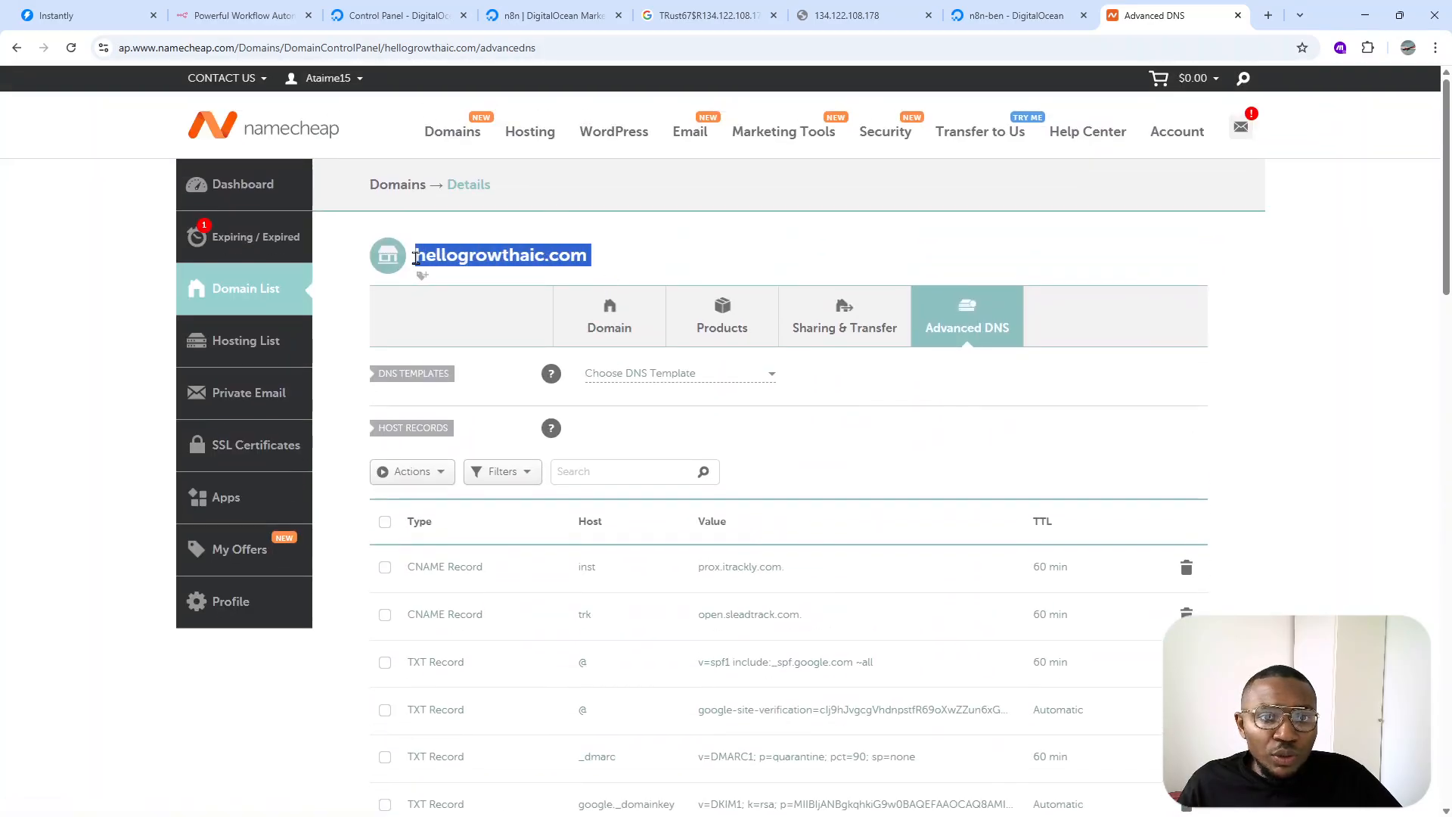
{"action": "left_click", "coordinate": [974, 16]}
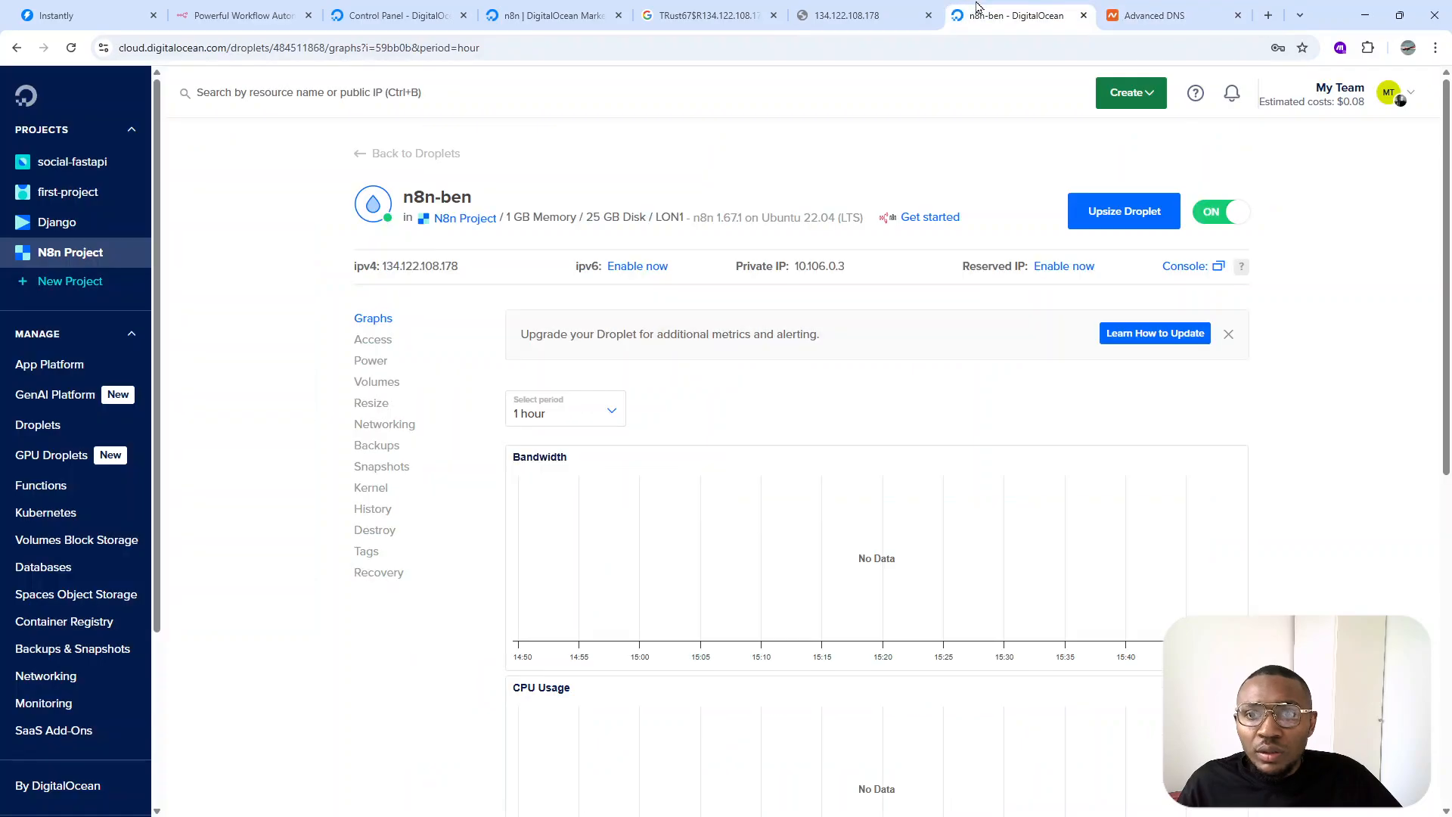
{"action": "left_click", "coordinate": [860, 18]}
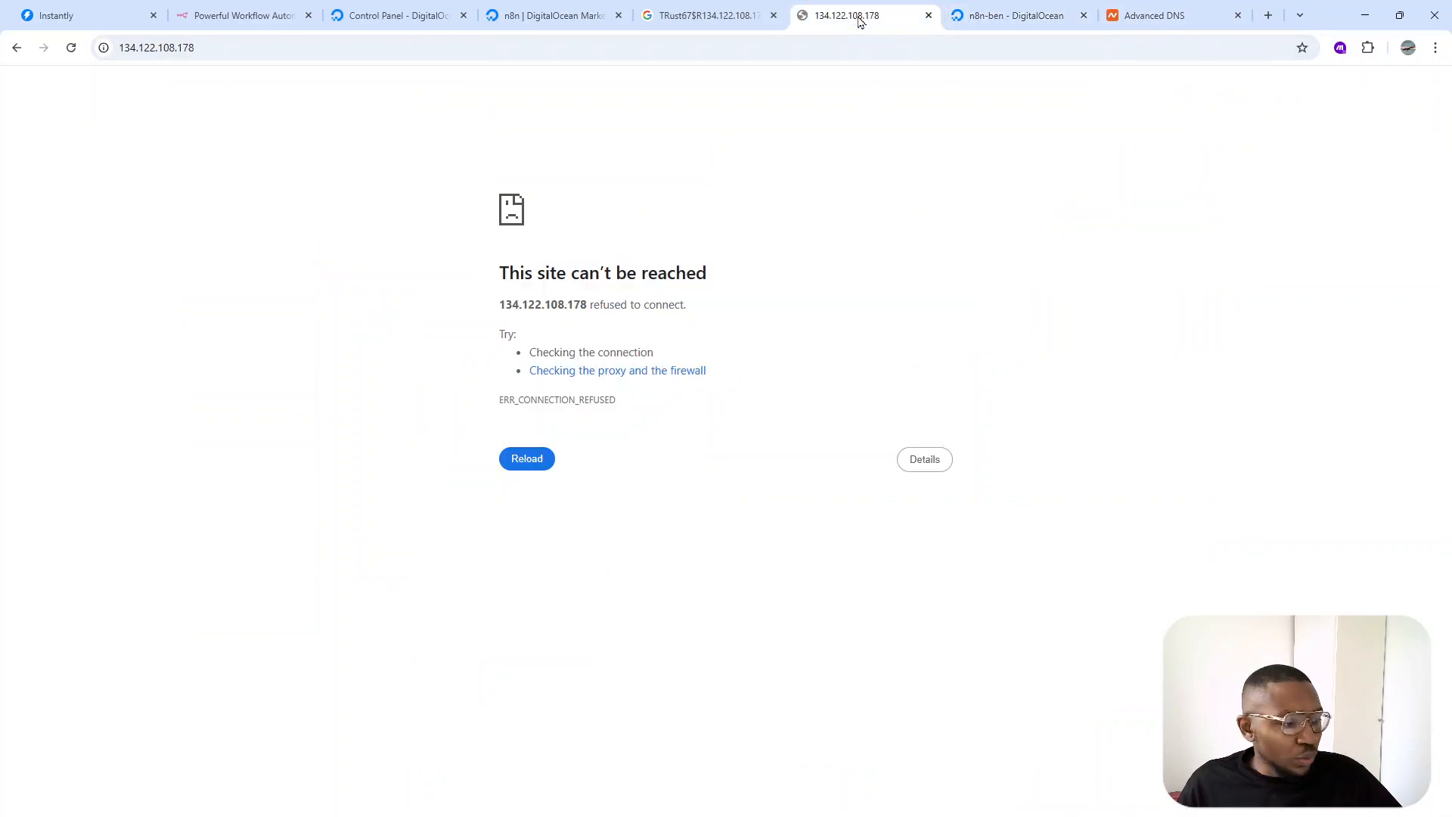
{"action": "left_click", "coordinate": [976, 9]}
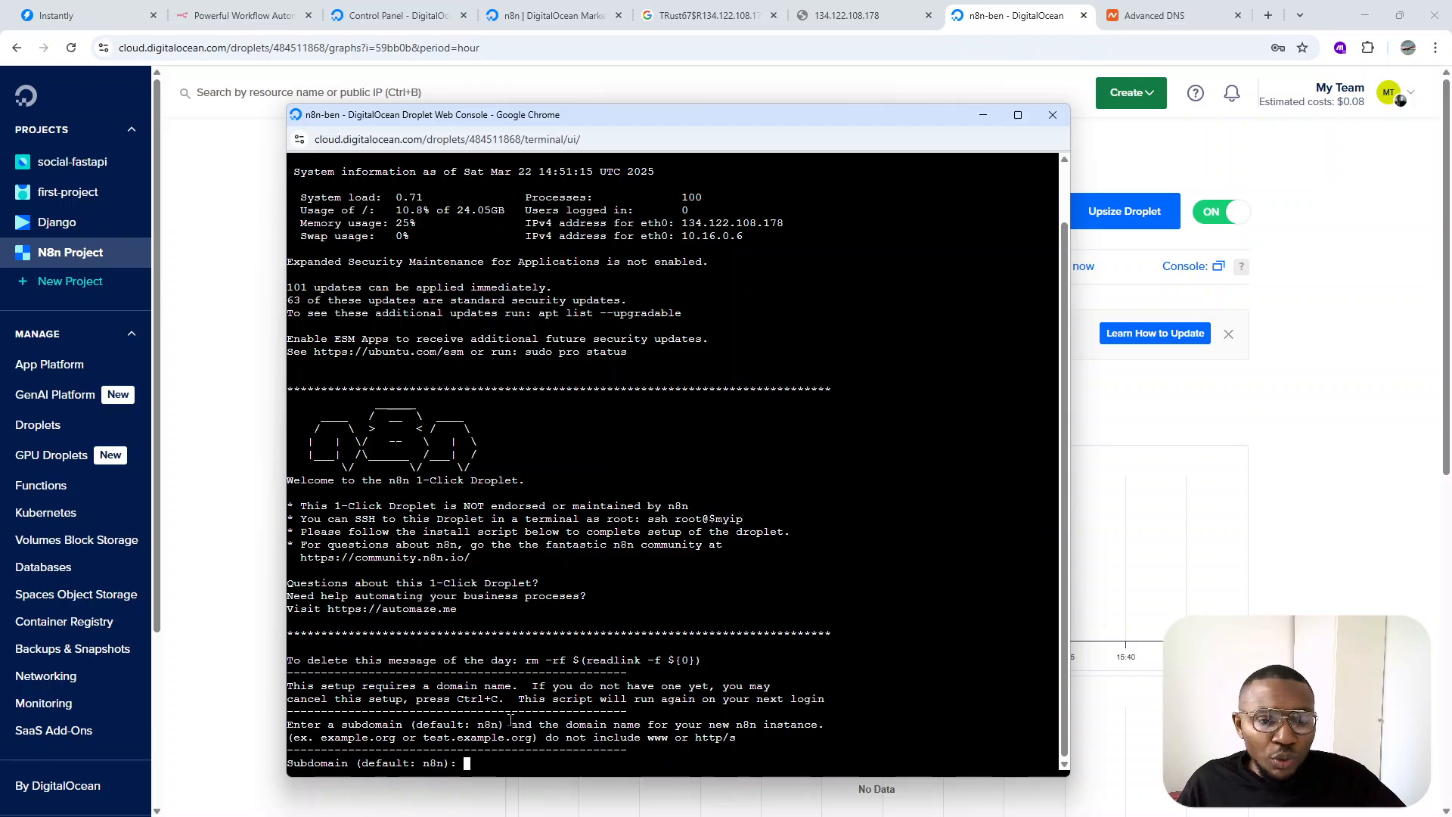
Step: Accept the default n8n subdomain and enter the domain hellogrowthaic.com
{"action": "key", "text": "Return"}
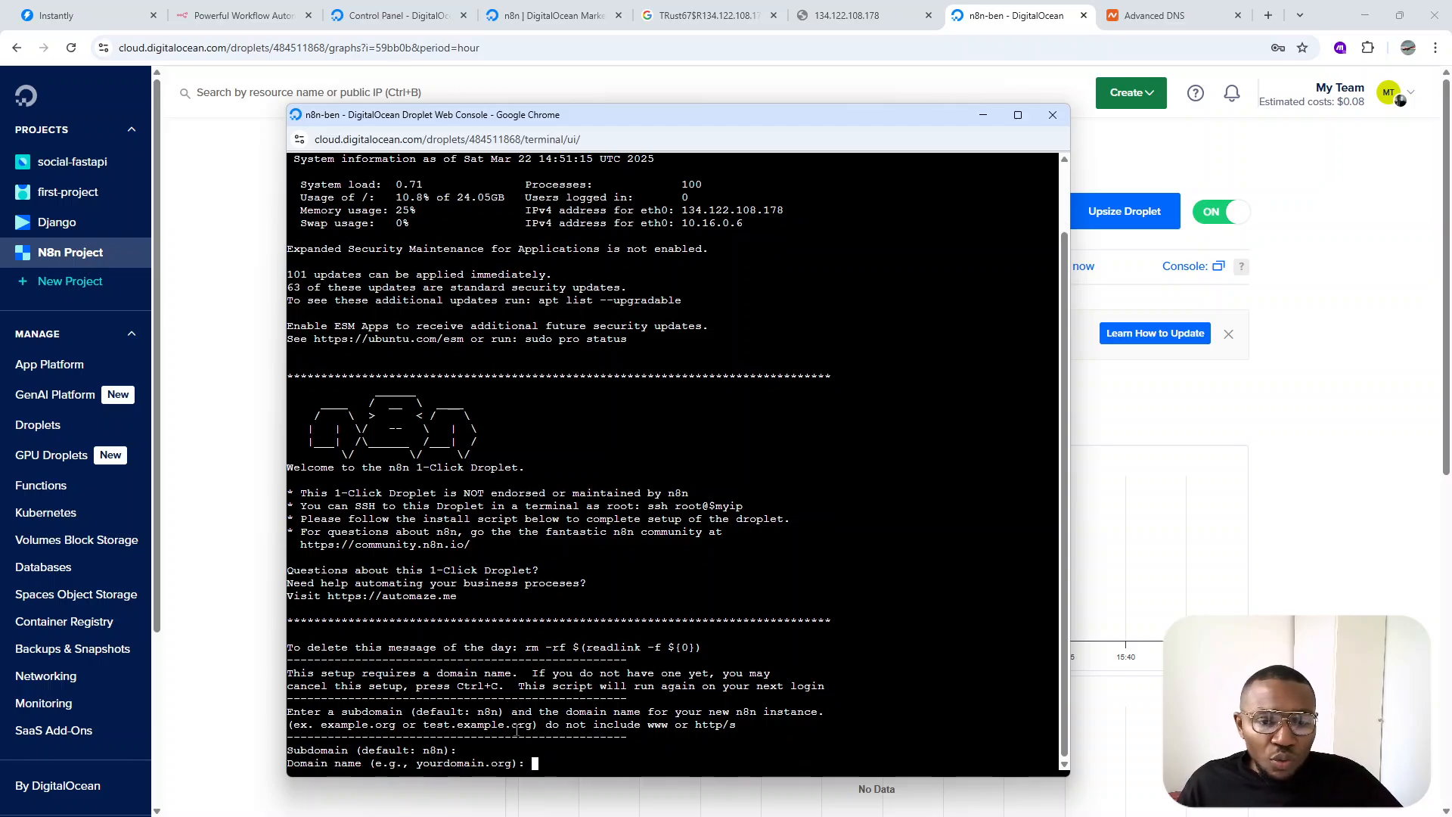
{"action": "left_click", "coordinate": [1153, 13]}
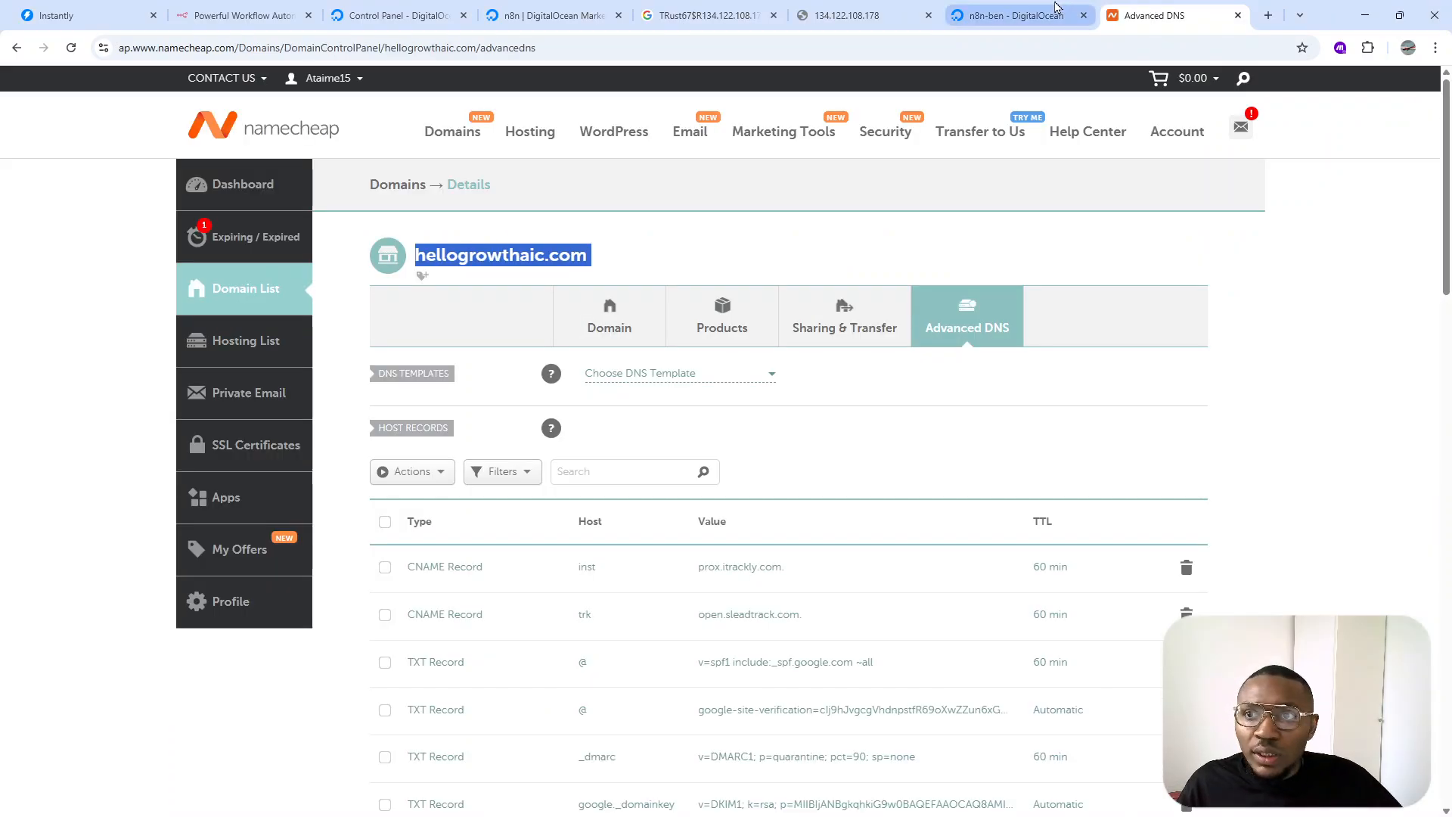
{"action": "left_click", "coordinate": [1029, 14]}
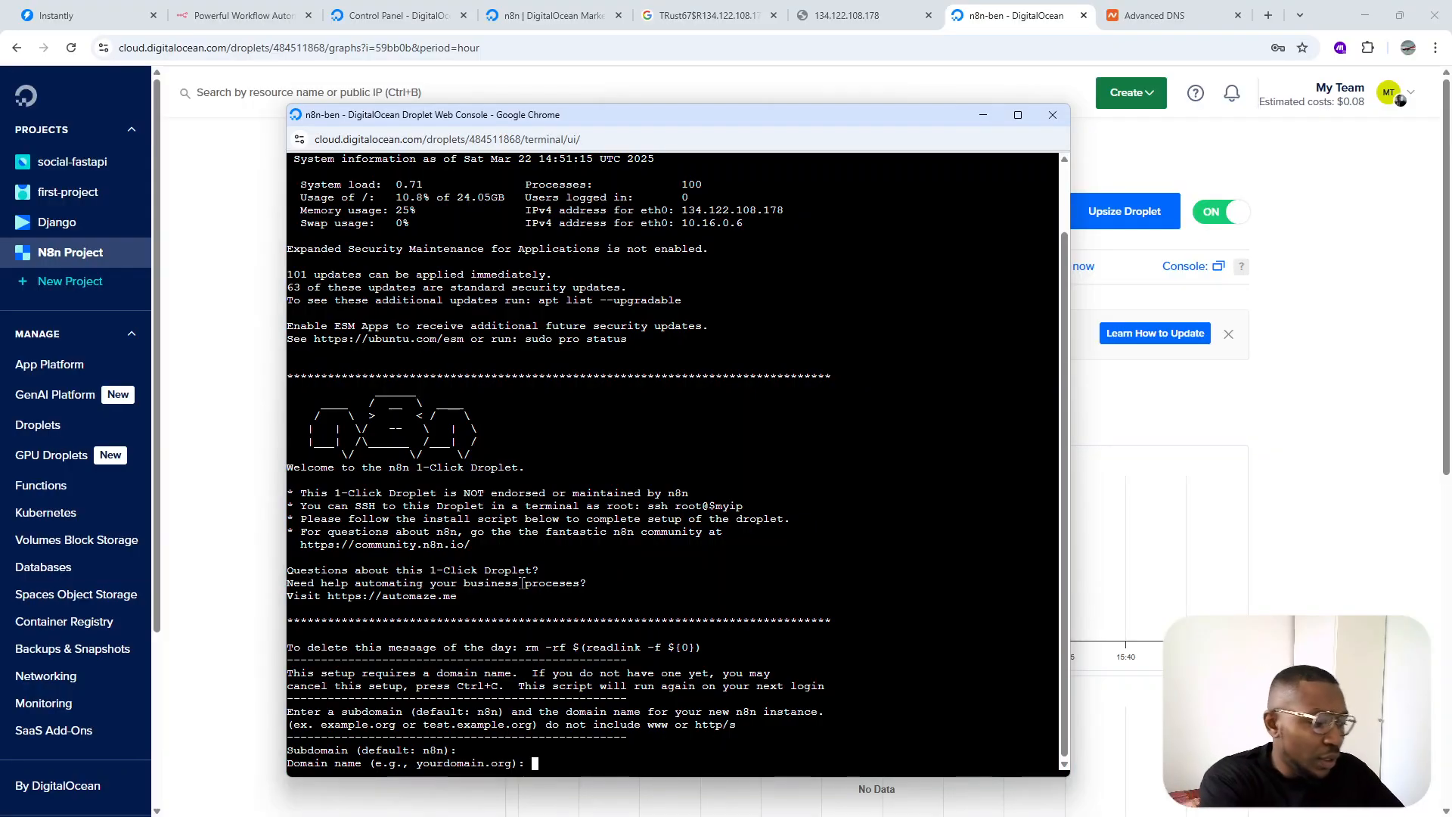
{"action": "type", "text": "hel"}
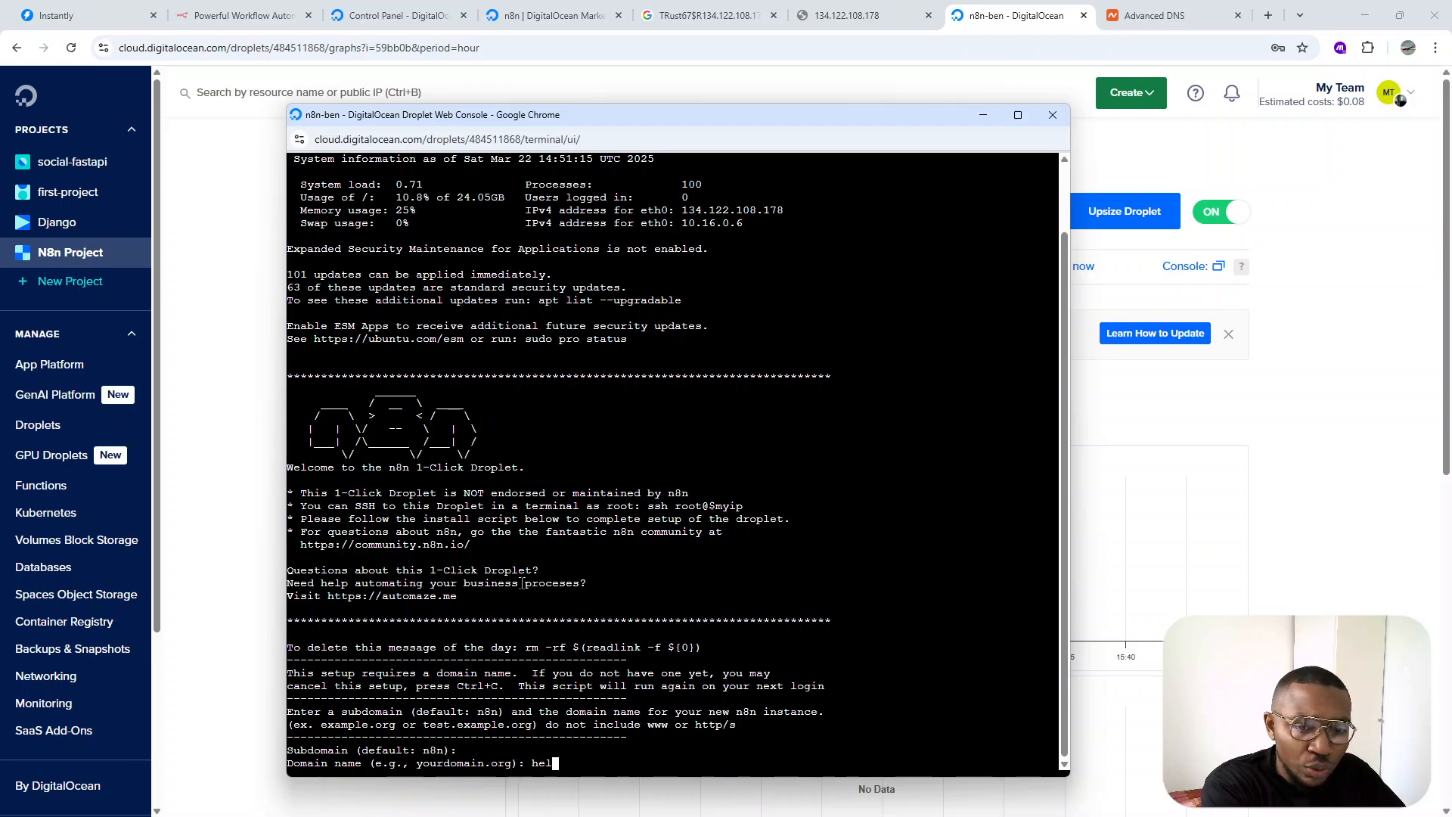
{"action": "type", "text": "logrowth"}
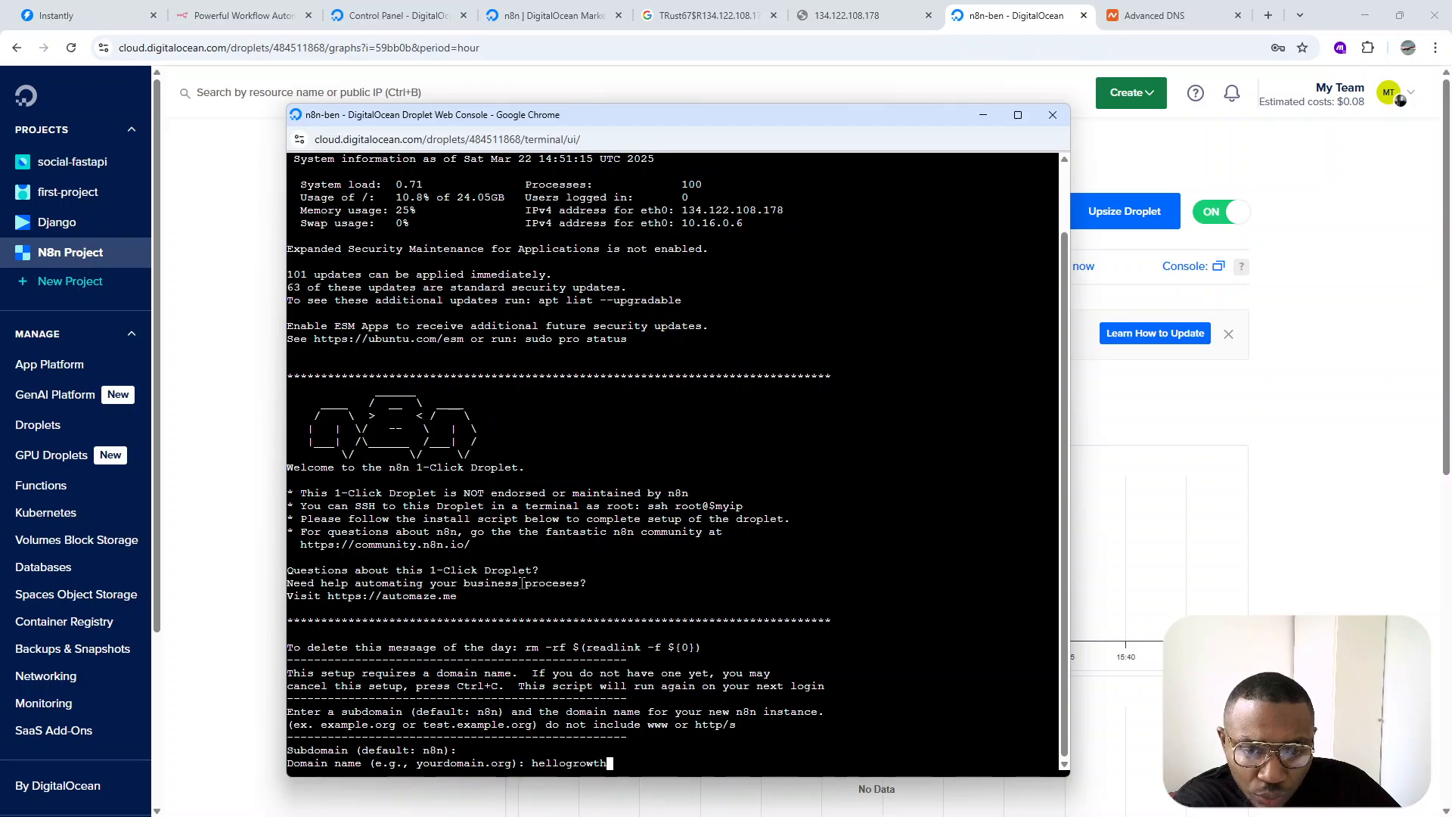
{"action": "type", "text": "a"}
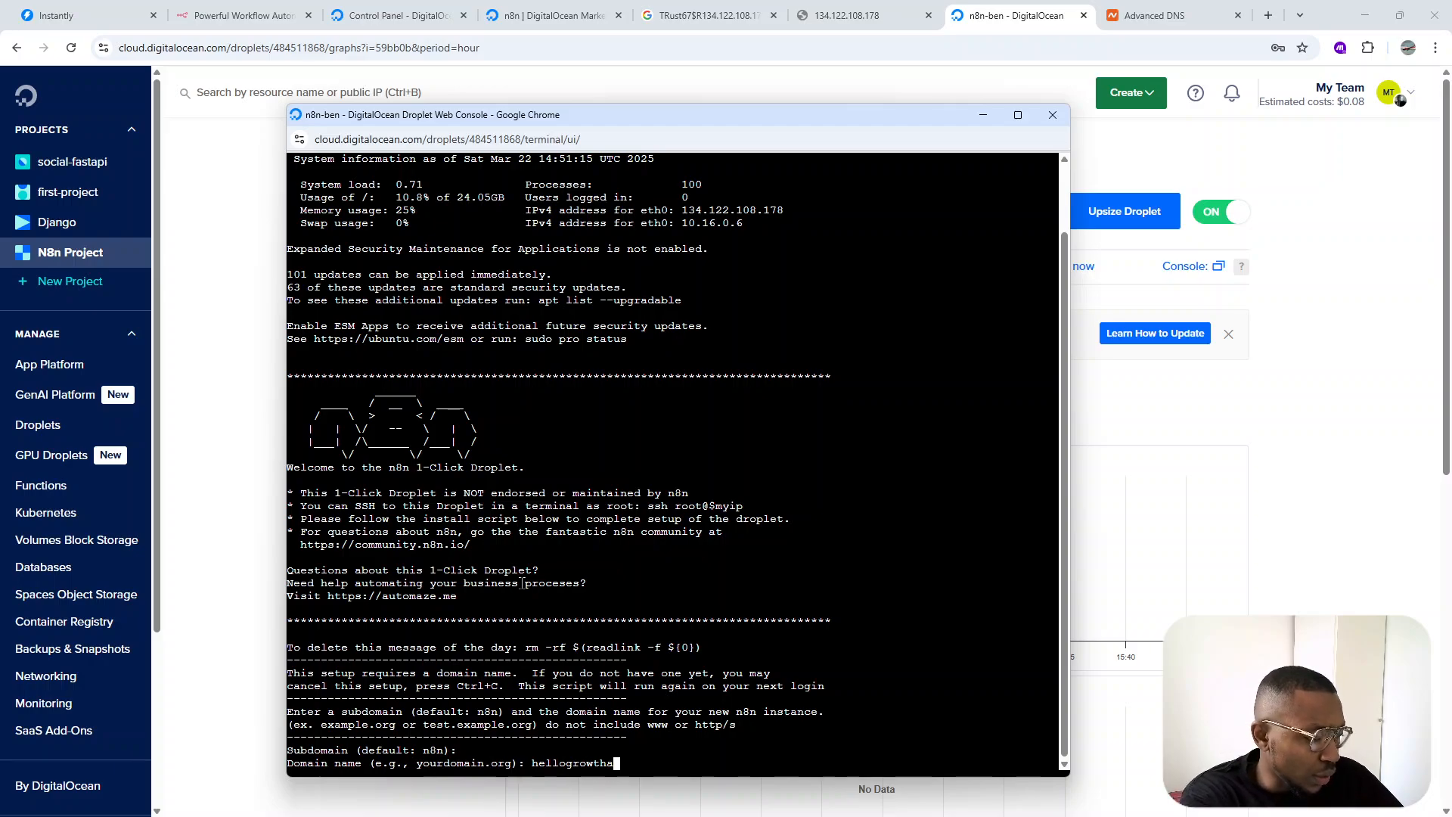
{"action": "type", "text": "ic.com"}
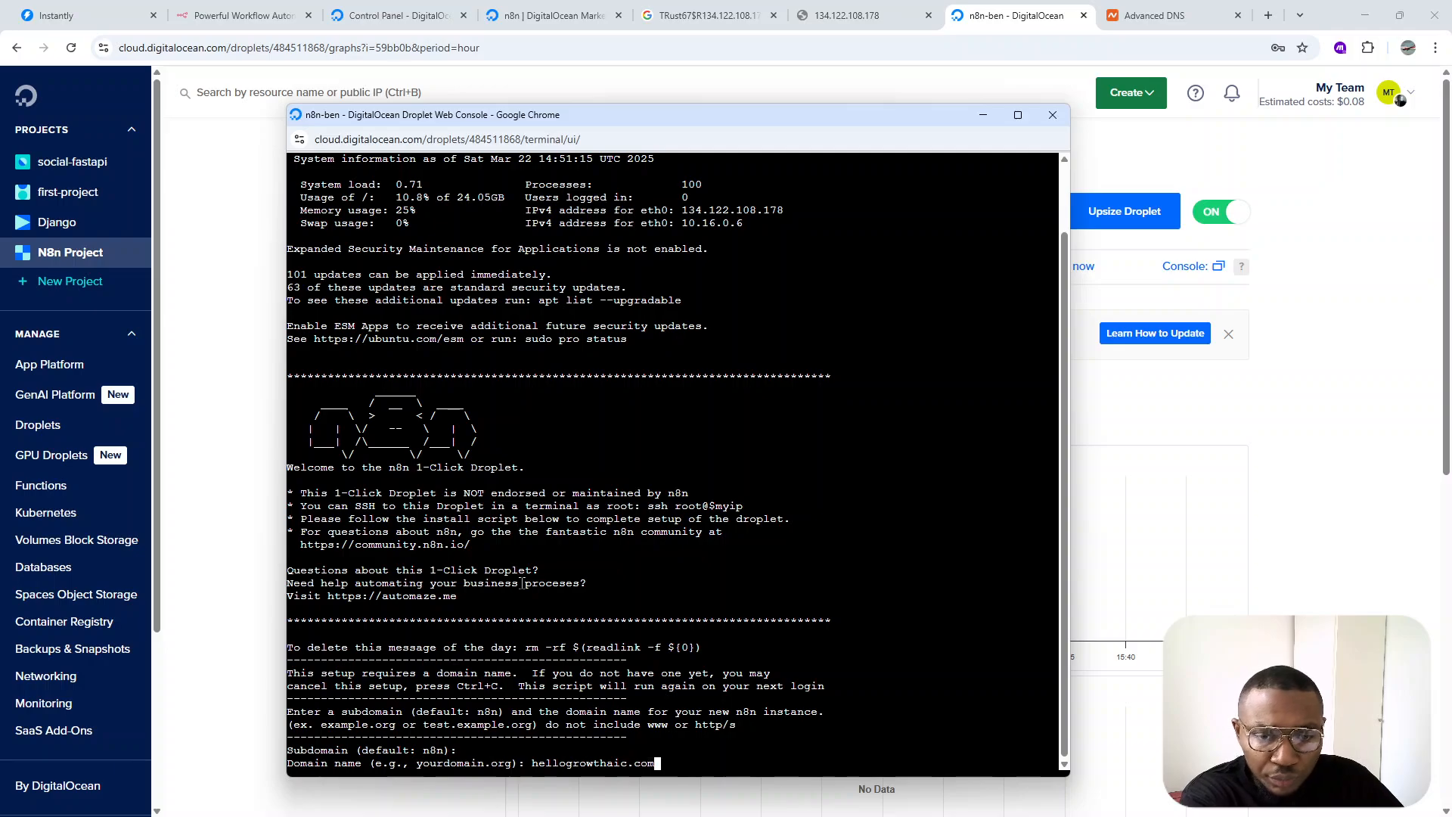
{"action": "key", "text": "Return"}
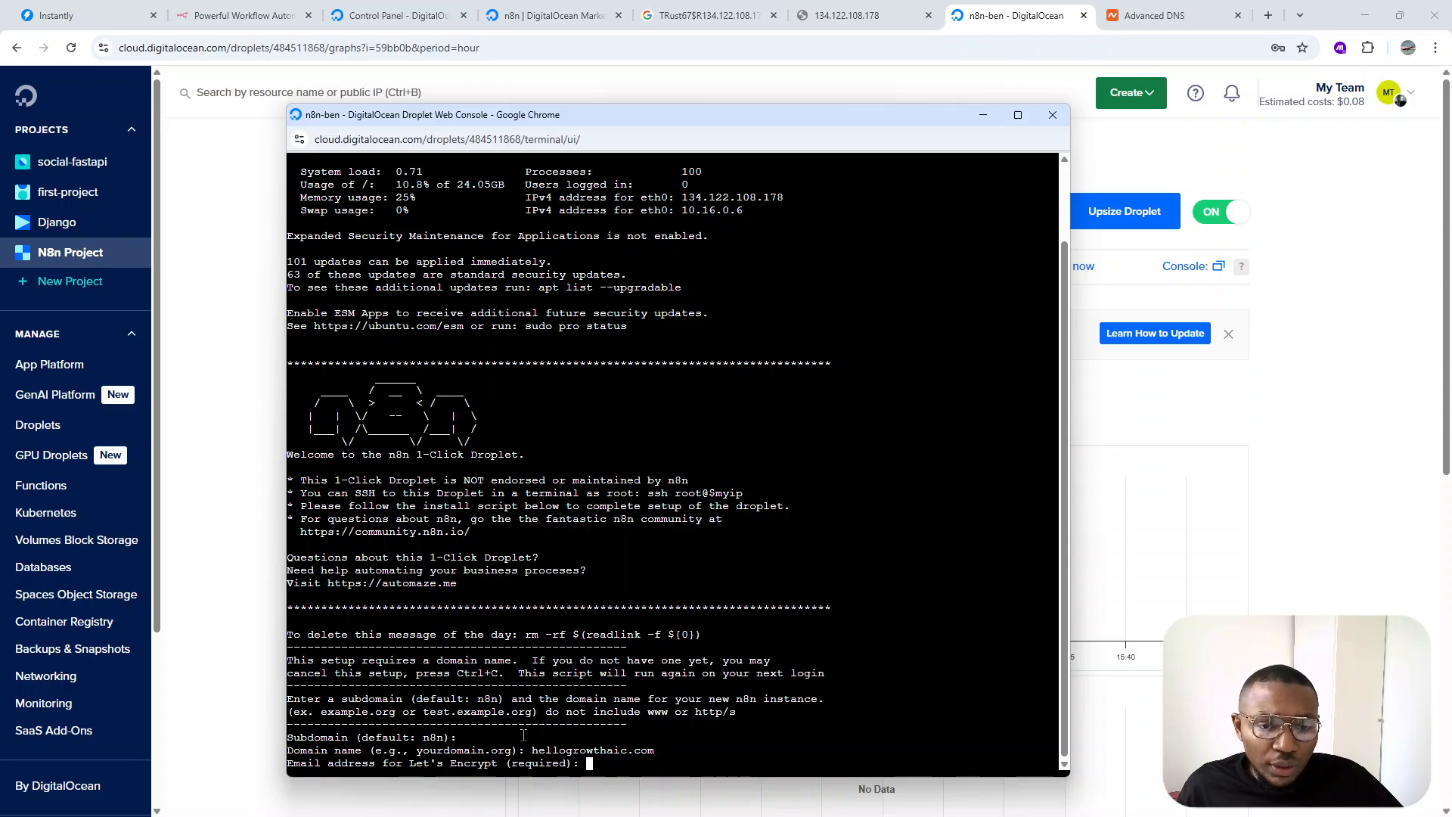
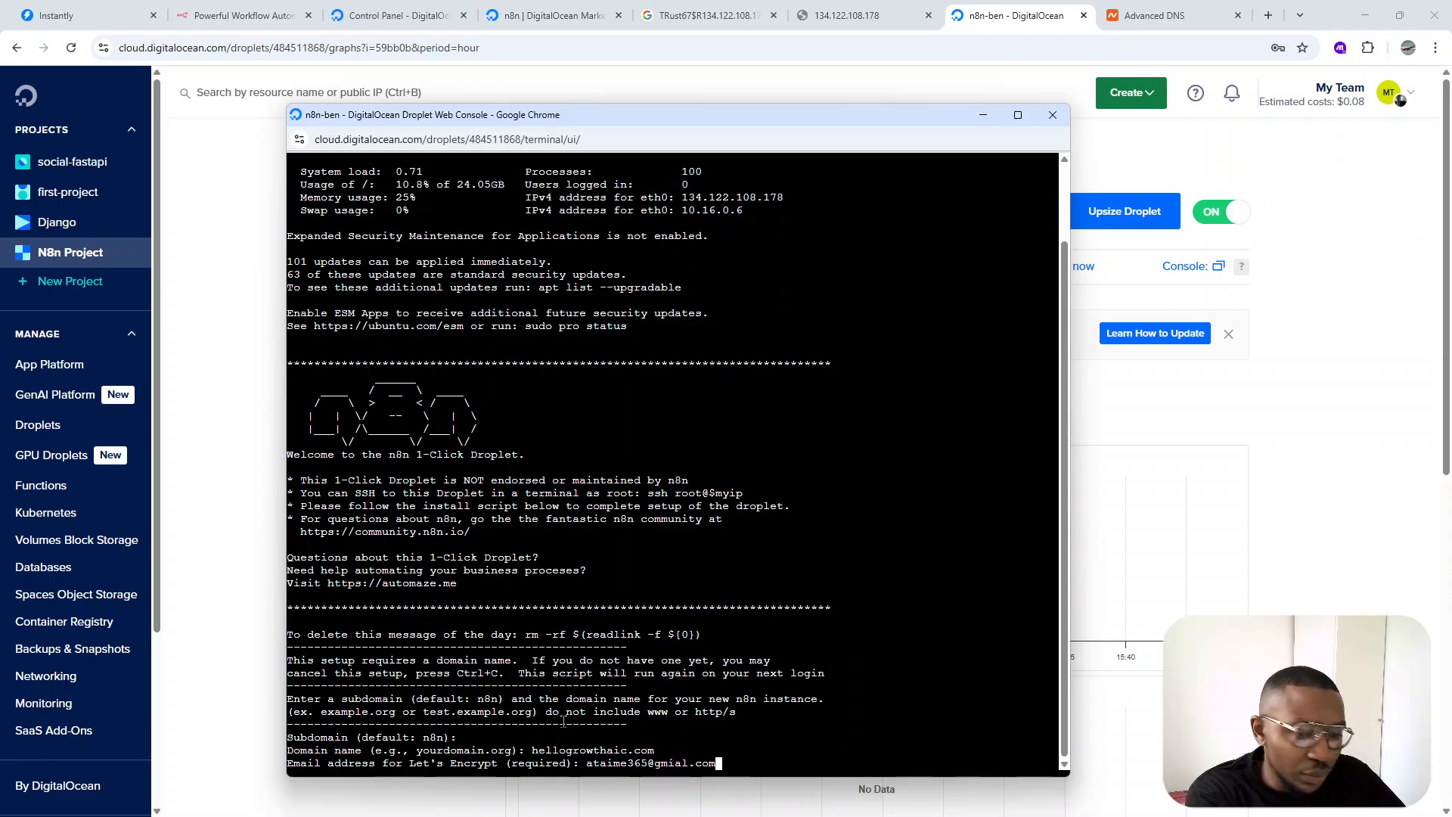
Step: Enter the Let's Encrypt e-mail address, fixing typos, and submit it
{"action": "key", "text": "Return"}
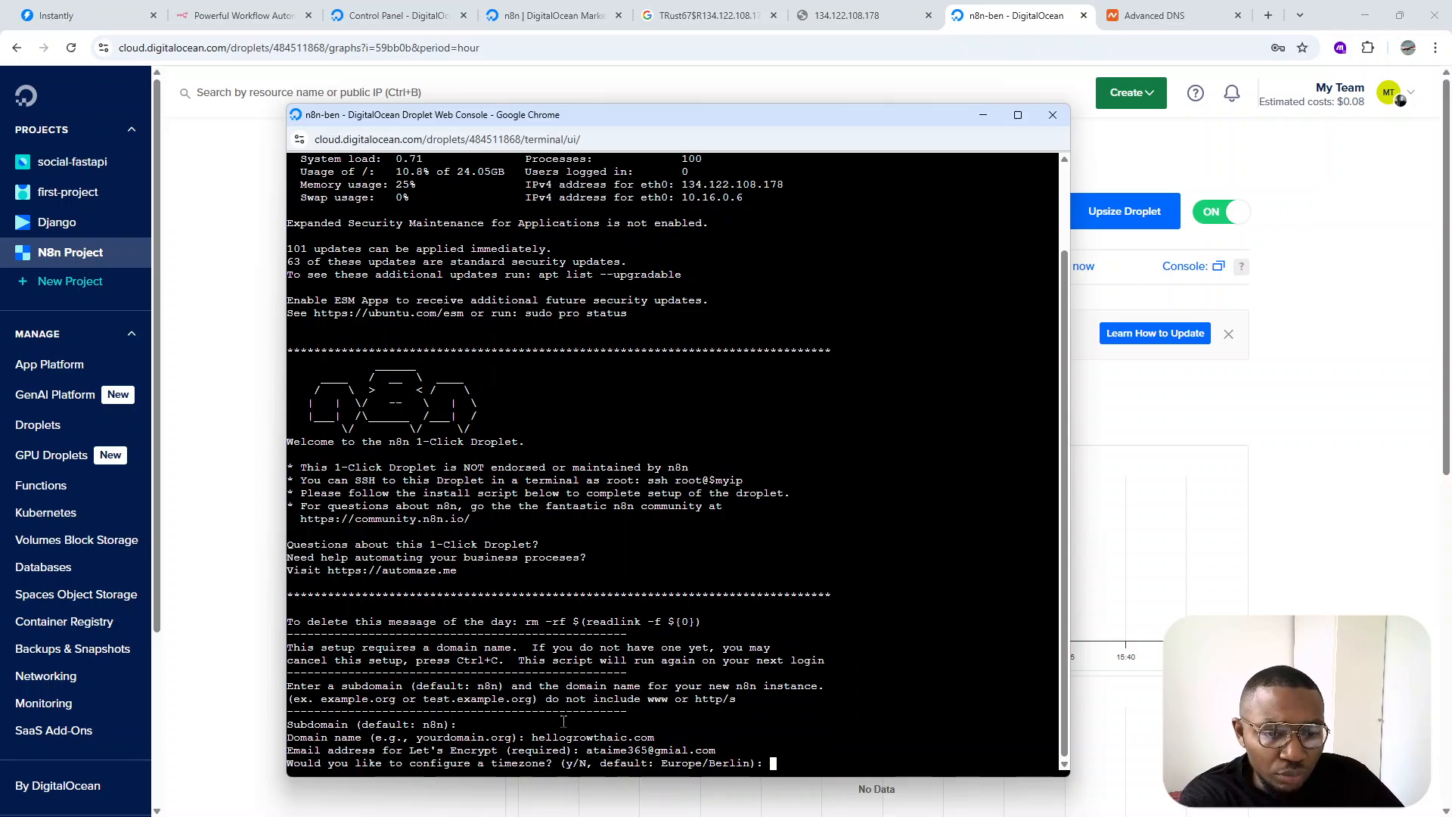
Step: Answer N to the timezone prompt, let the n8n and caddy containers install, then close the console
{"action": "type", "text": "N"}
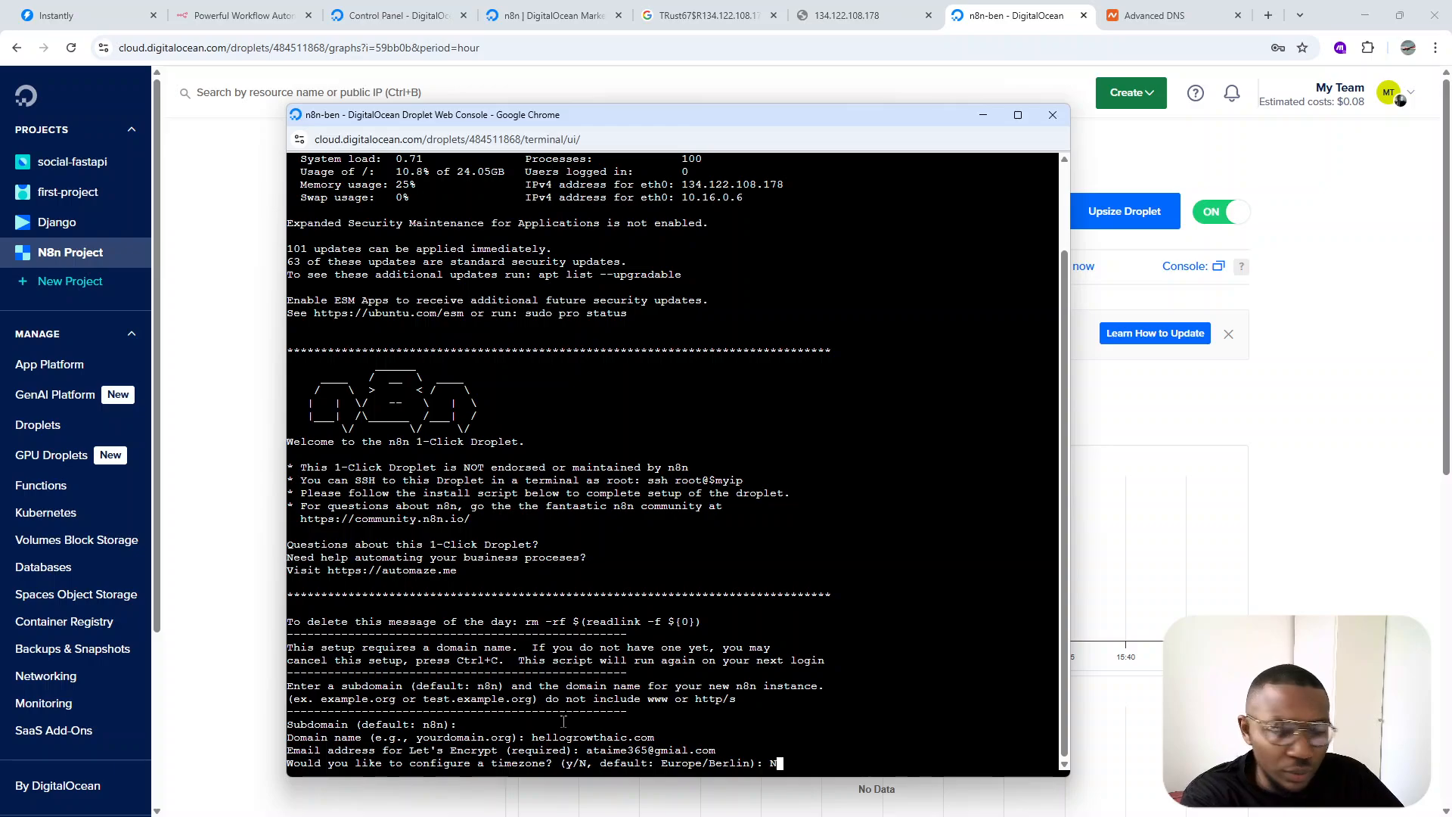
{"action": "key", "text": "Return"}
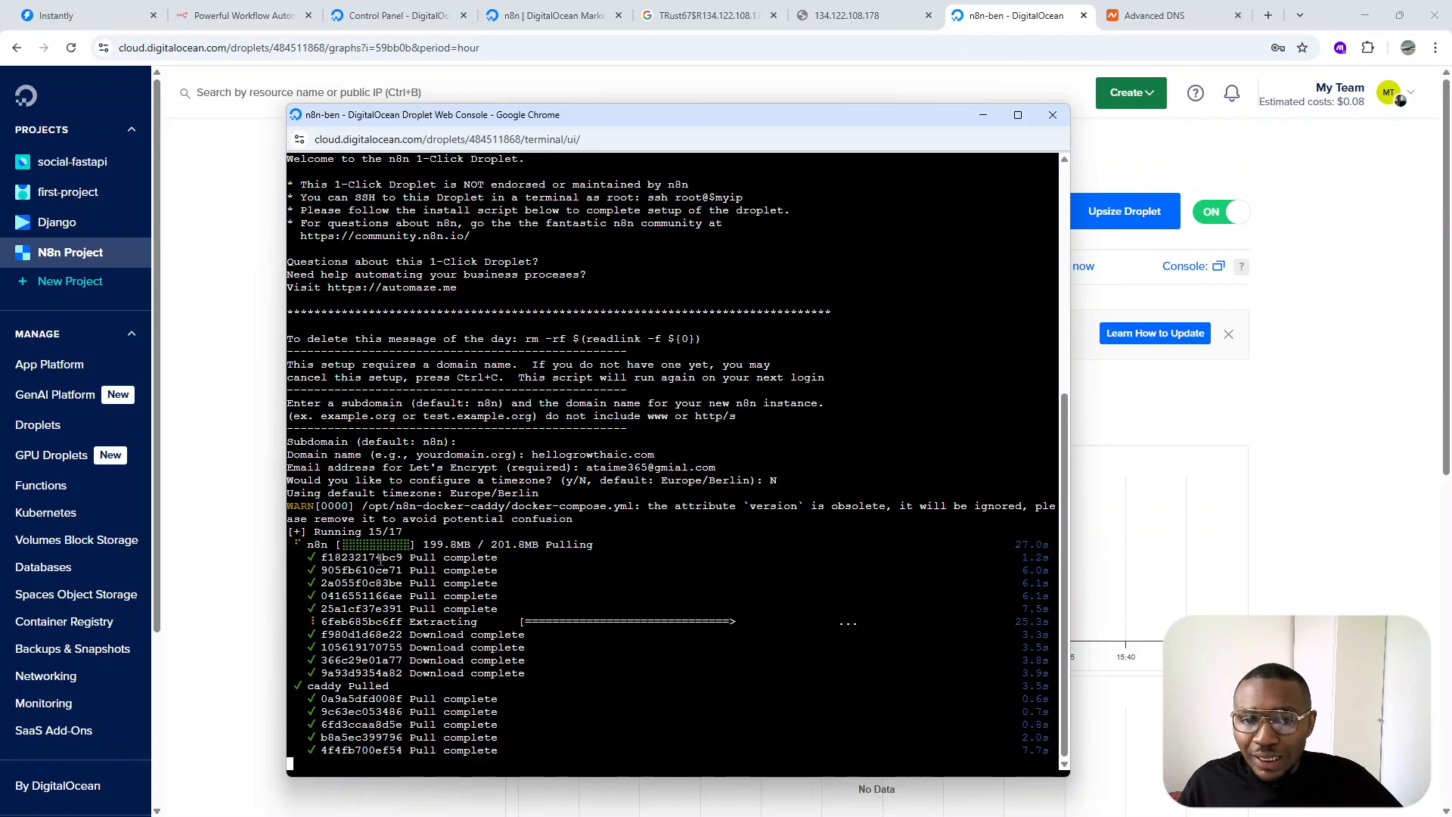
{"action": "left_click_drag", "start_coordinate": [381, 558], "coordinate": [526, 648]}
{"action": "left_click", "coordinate": [530, 621]}
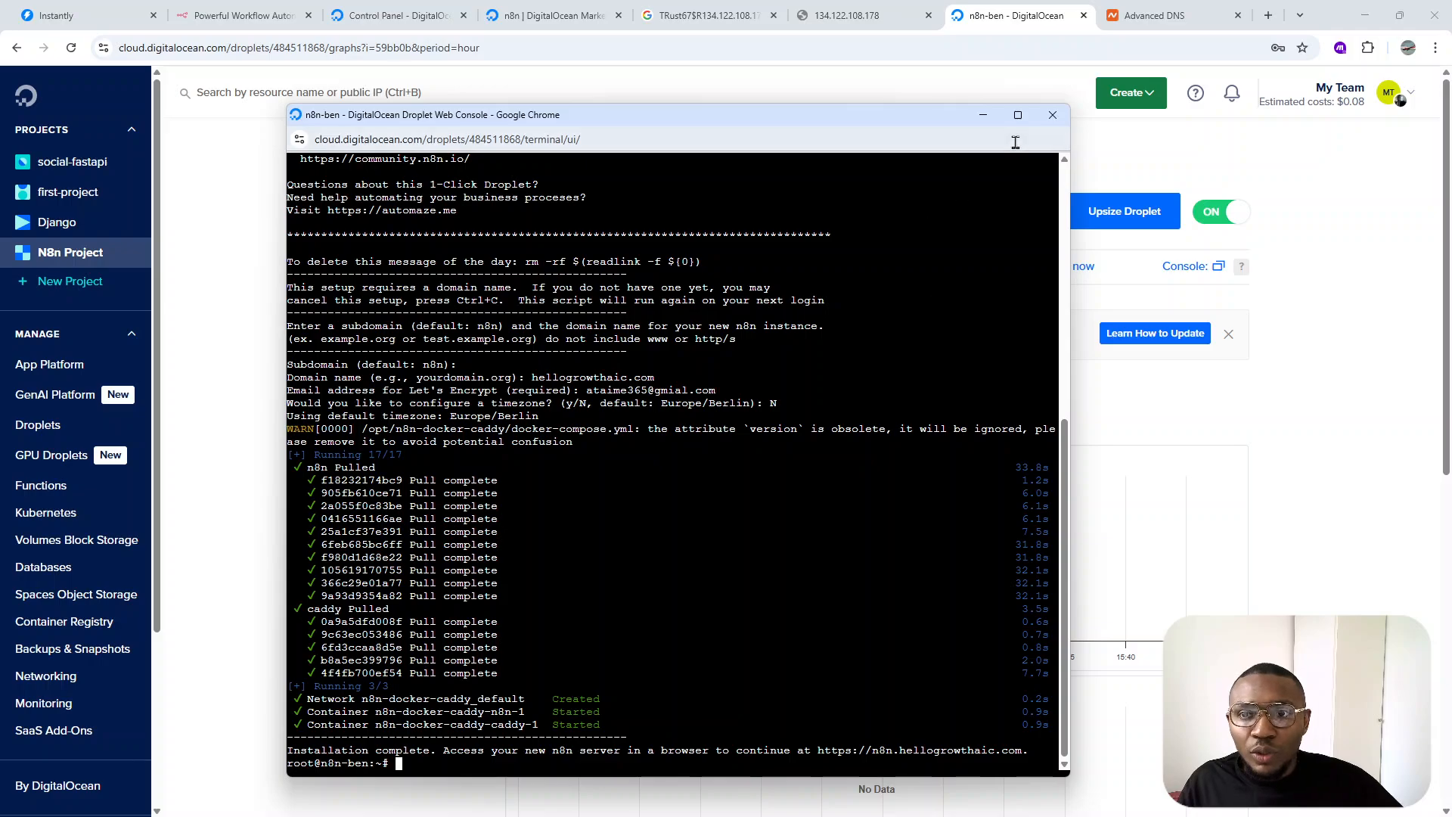
{"action": "left_click", "coordinate": [1057, 118]}
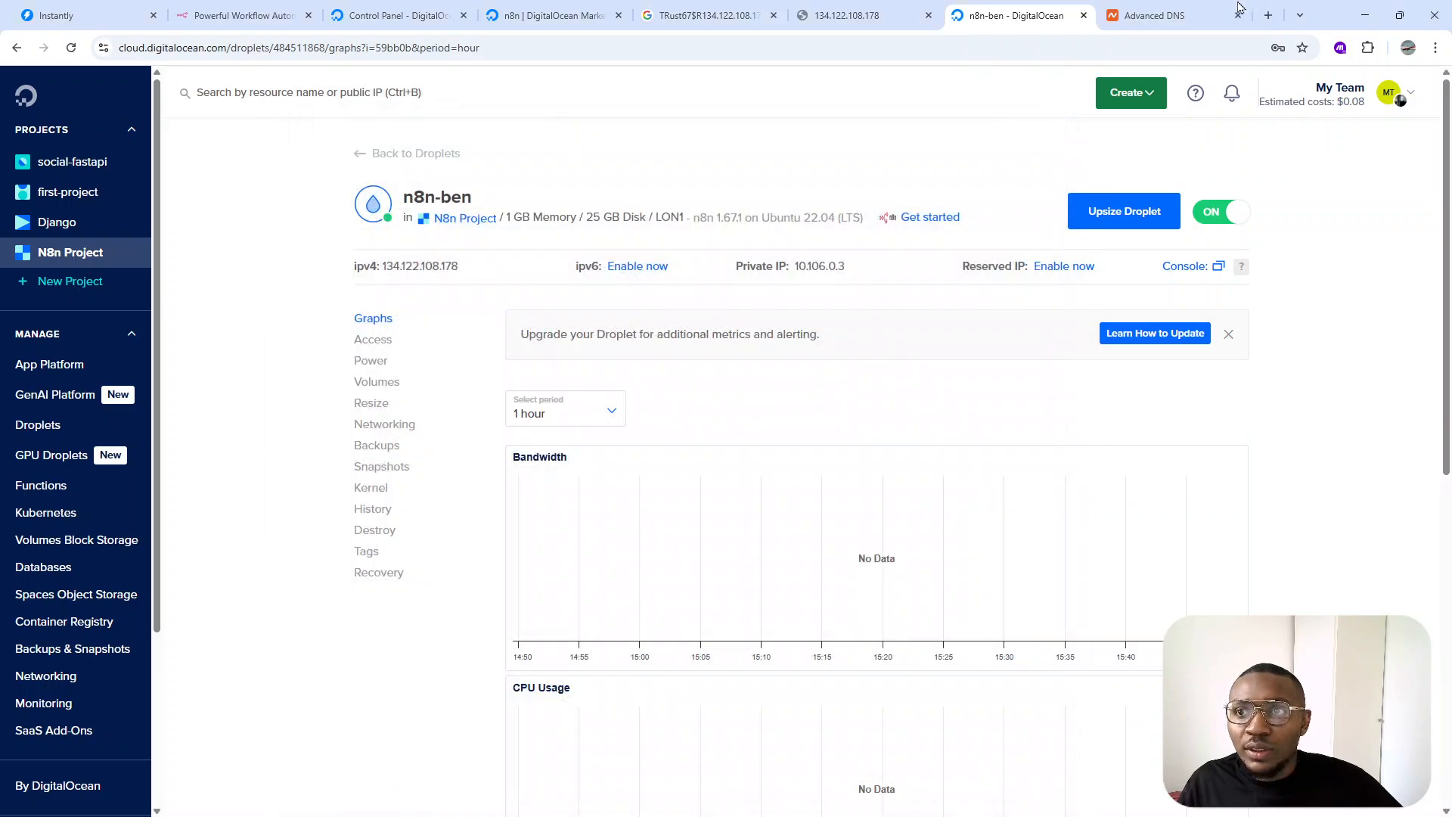
Step: Open a blank tab and check Namecheap's Host Records list the n8n A record to 134.122.108.178
{"action": "left_click", "coordinate": [1159, 11]}
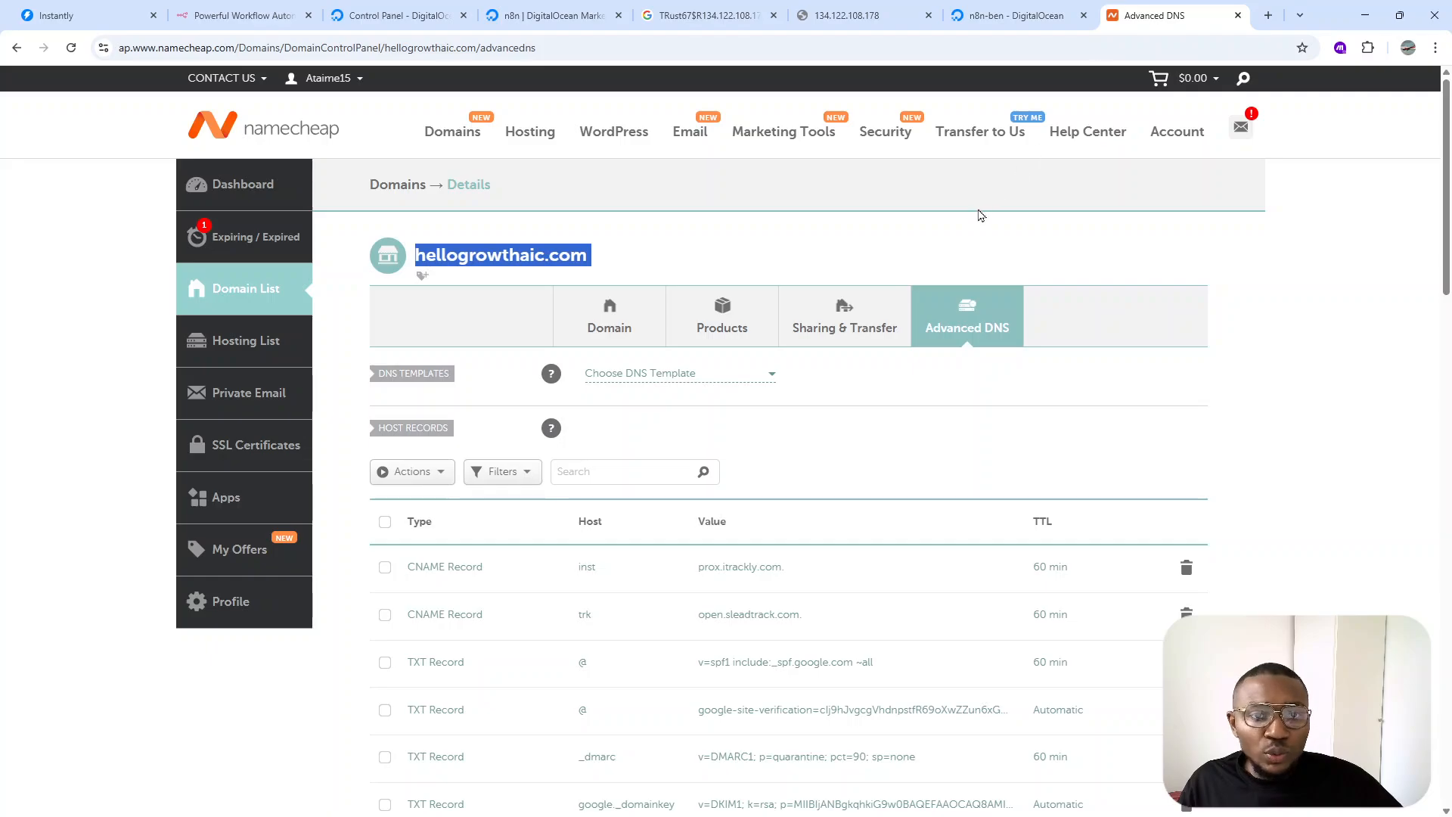
{"action": "left_click", "coordinate": [527, 255]}
{"action": "left_click", "coordinate": [1268, 15]}
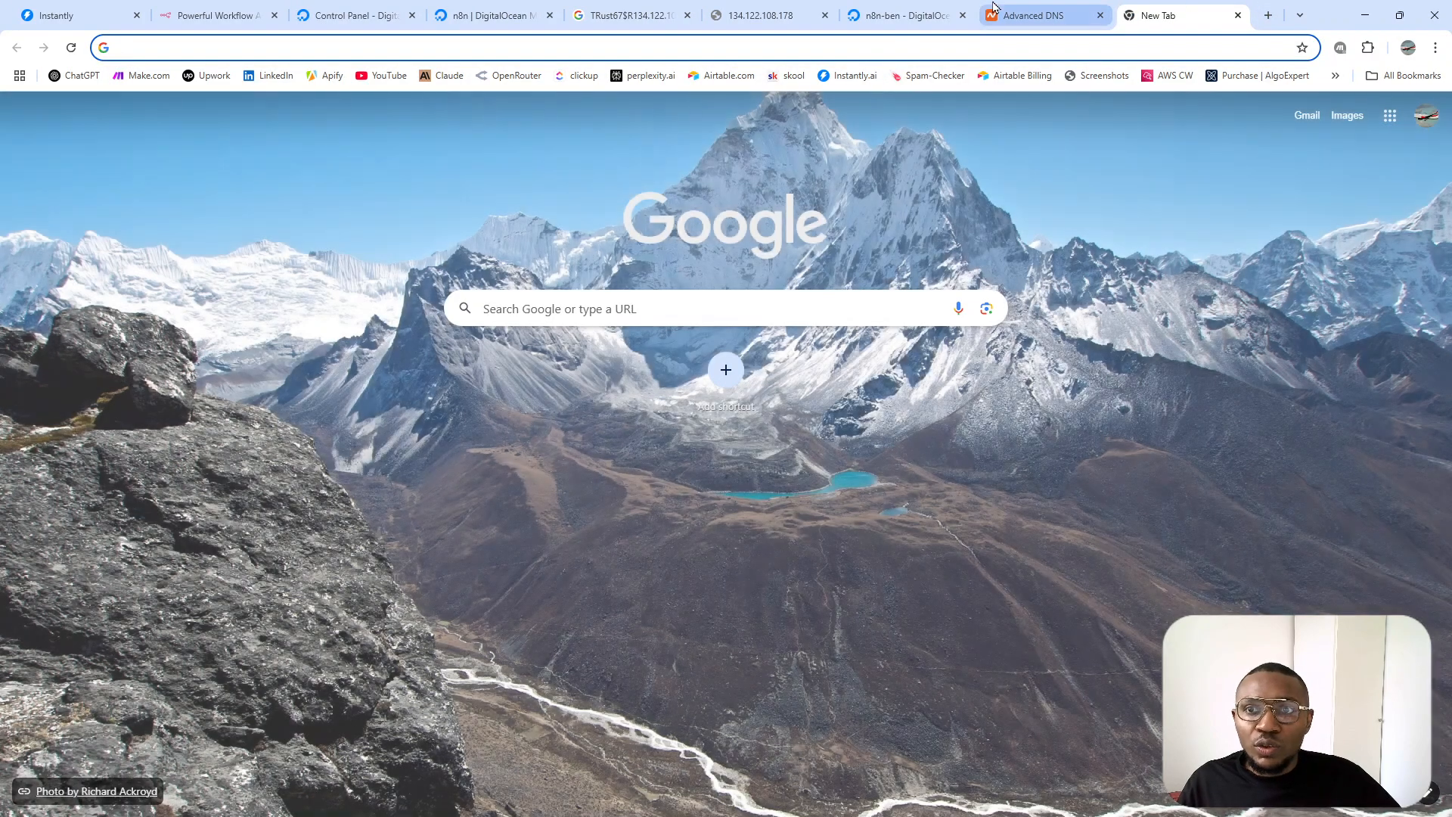
{"action": "left_click", "coordinate": [1043, 15]}
{"action": "scroll", "coordinate": [588, 442], "scroll_direction": "down", "scroll_amount": 3}
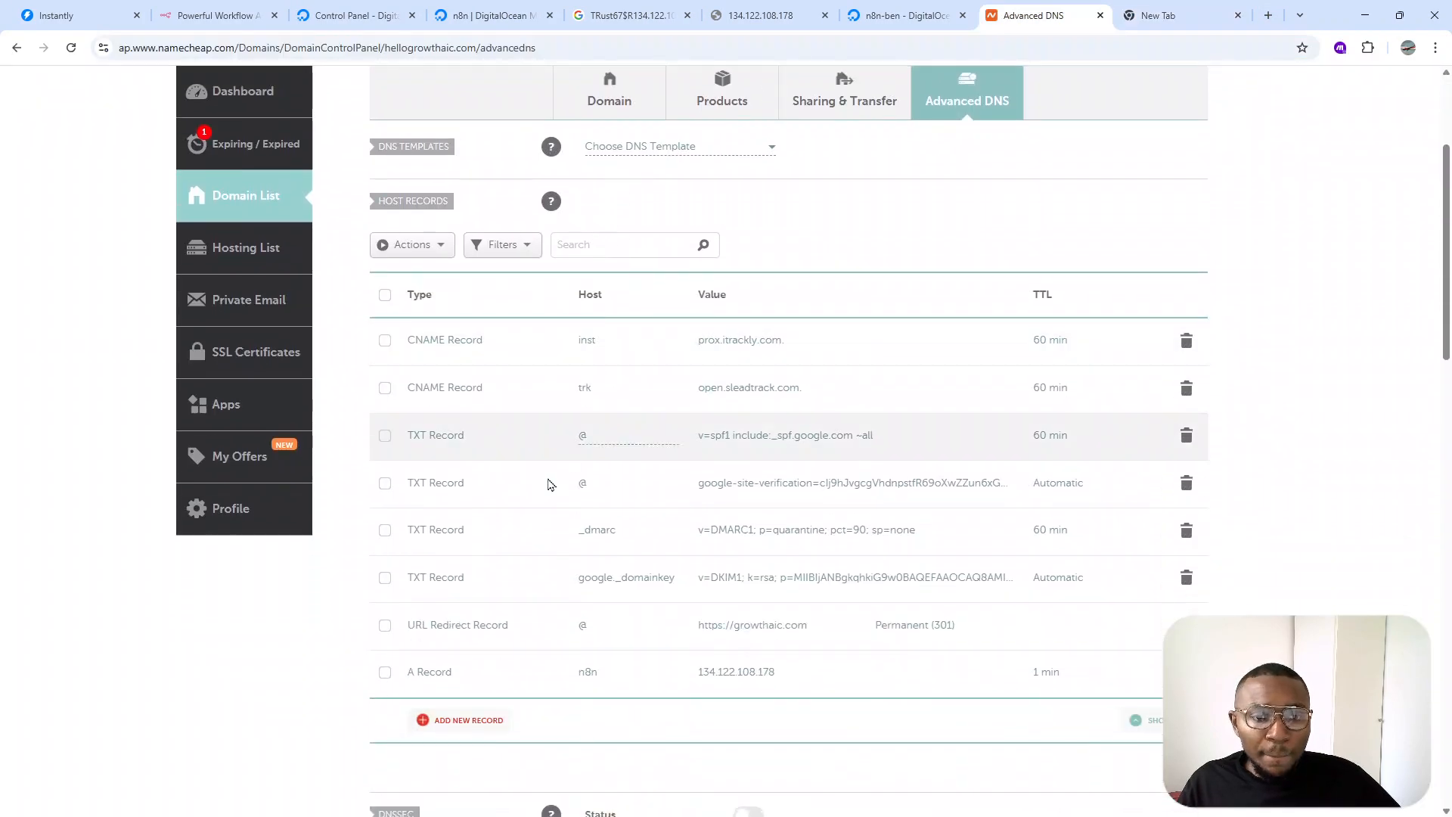
Step: Browse to n8n.hellogrowthaic.com in the blank tab to reach n8n's owner setup page
{"action": "left_click", "coordinate": [1144, 21]}
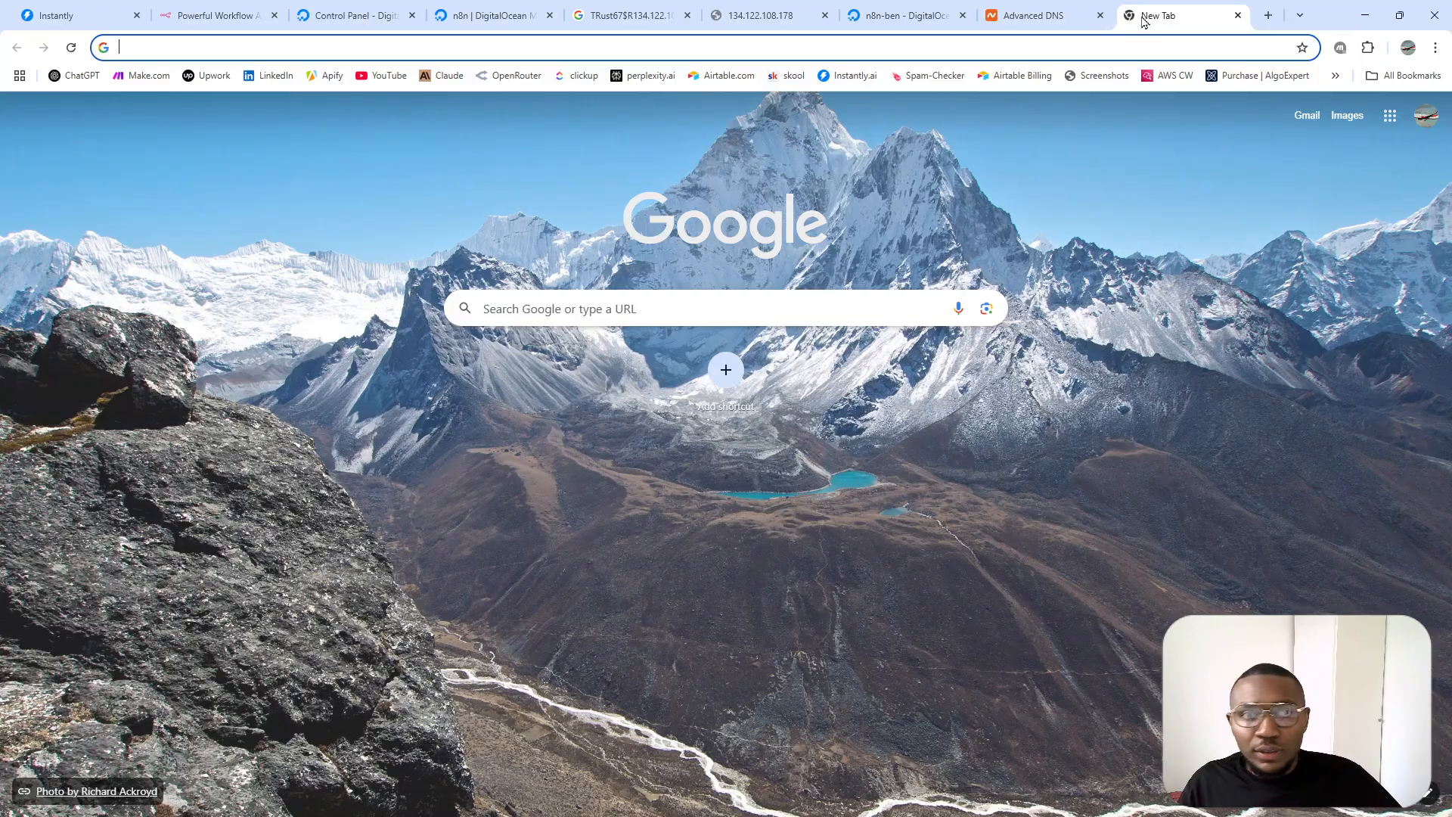
{"action": "type", "text": "n8n."}
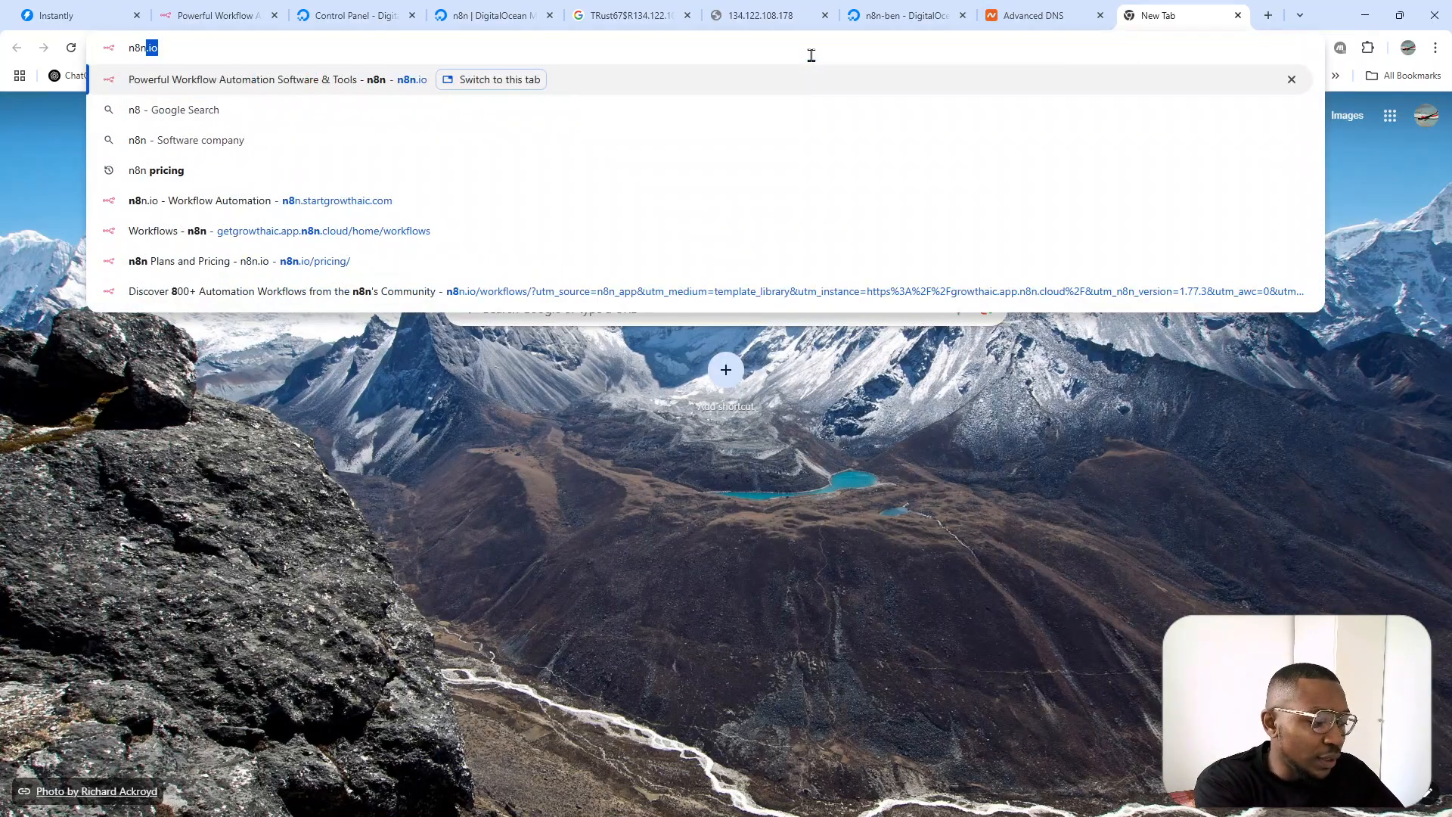
{"action": "type", "text": "hellogrowthaic.com"}
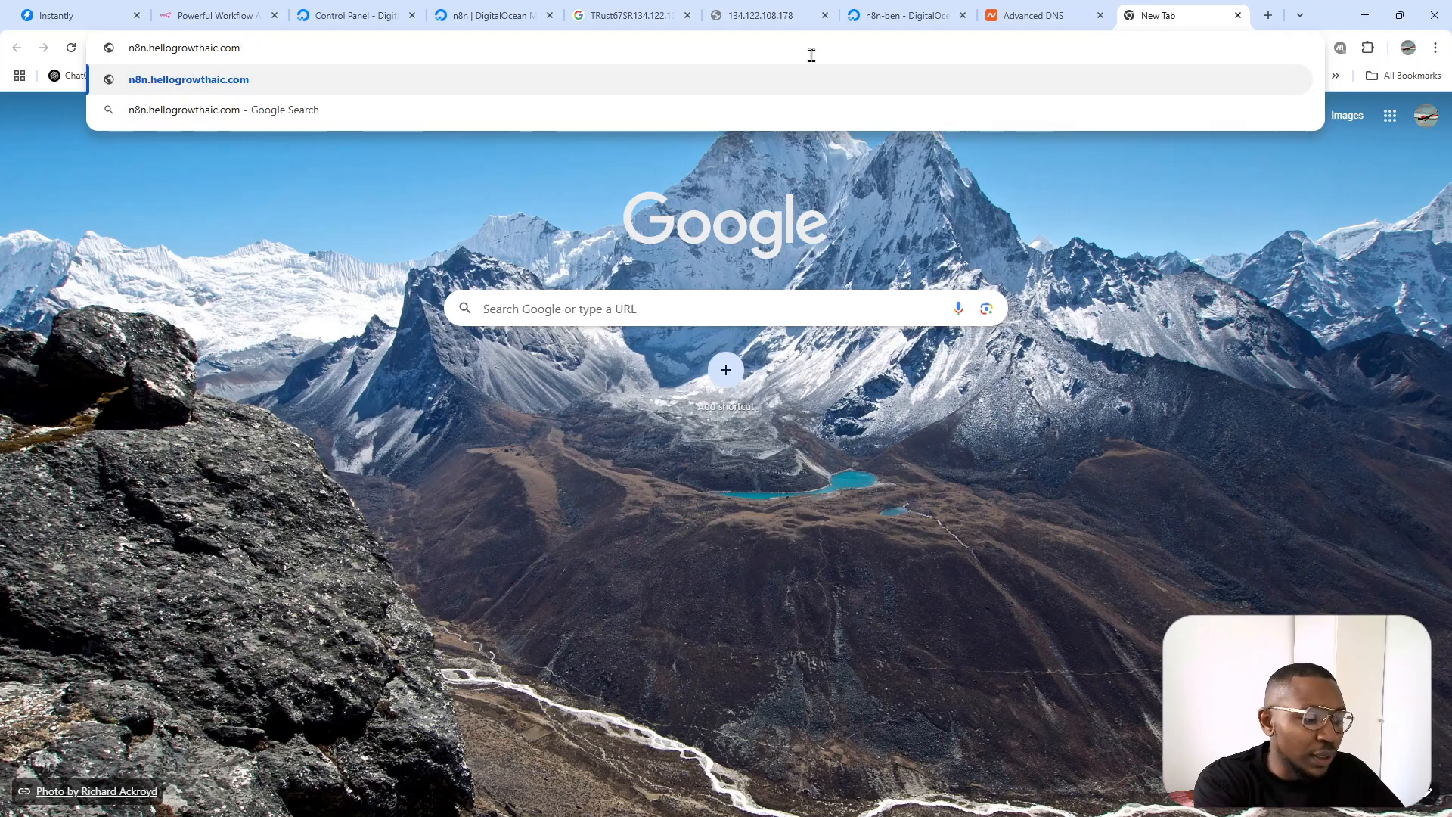
{"action": "key", "text": "Return"}
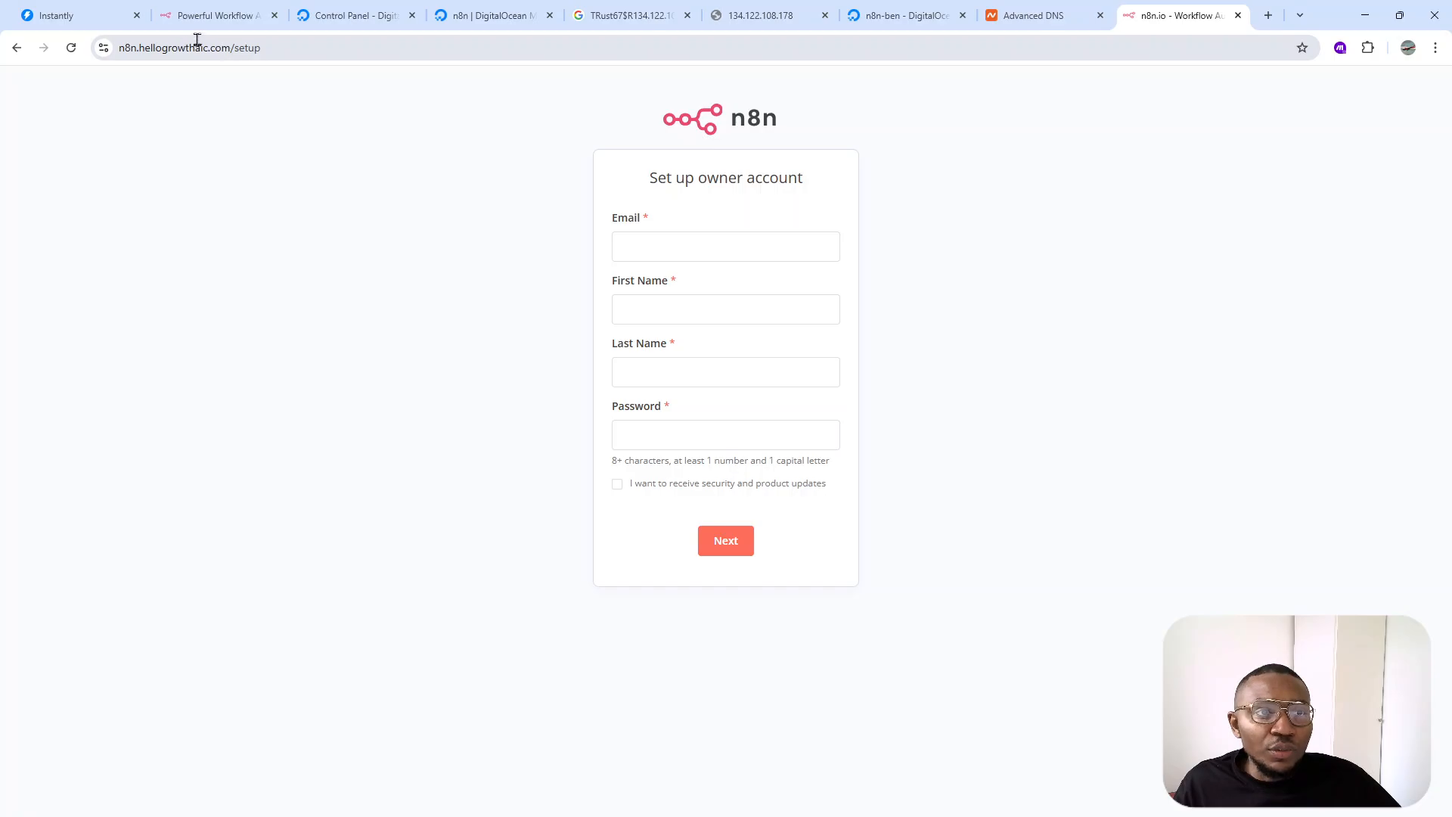
Step: Enter the owner's e-mail, autofill first and last name, type a password, and click Next
{"action": "left_click", "coordinate": [677, 238]}
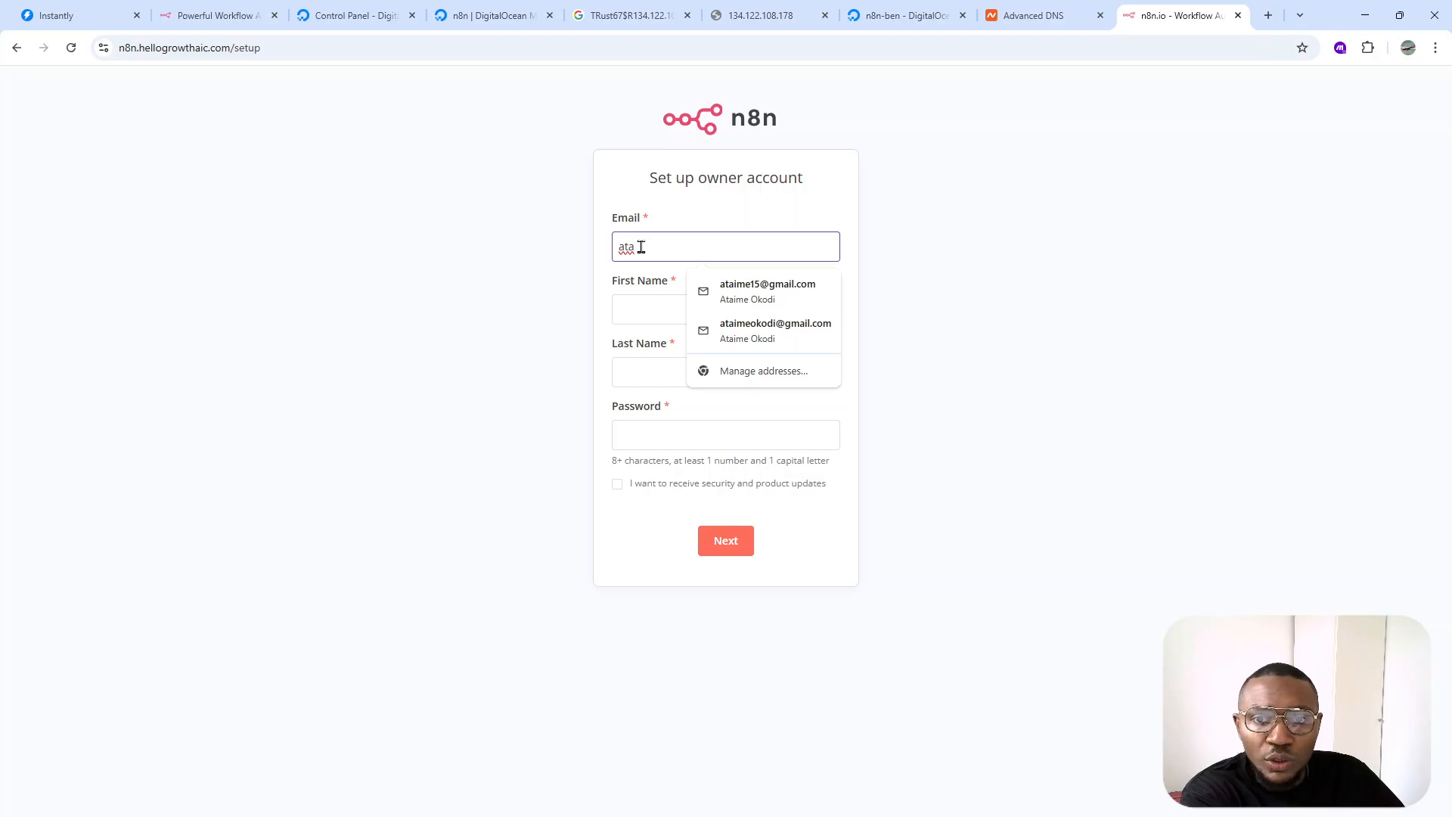
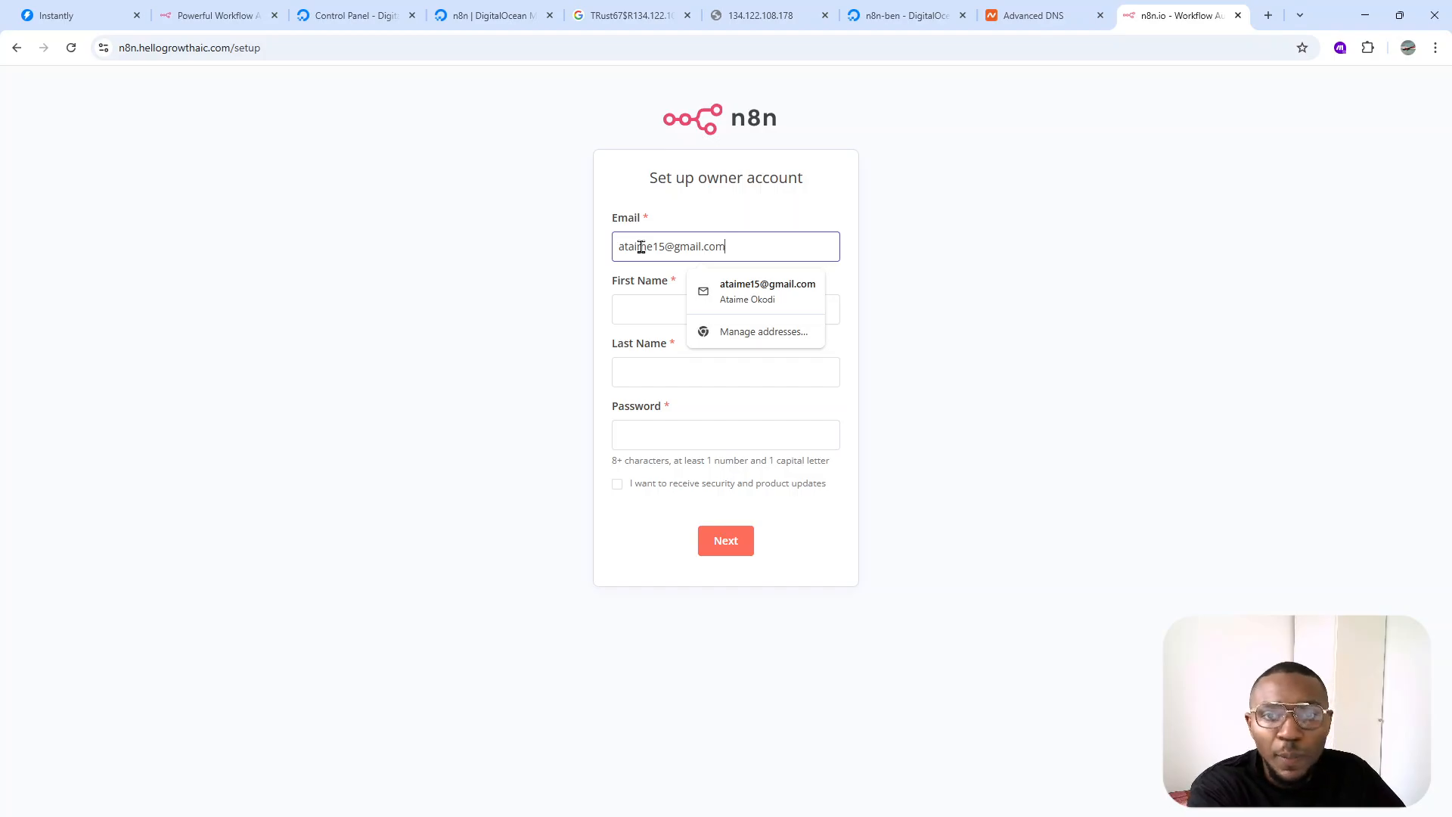
{"action": "left_click", "coordinate": [617, 303]}
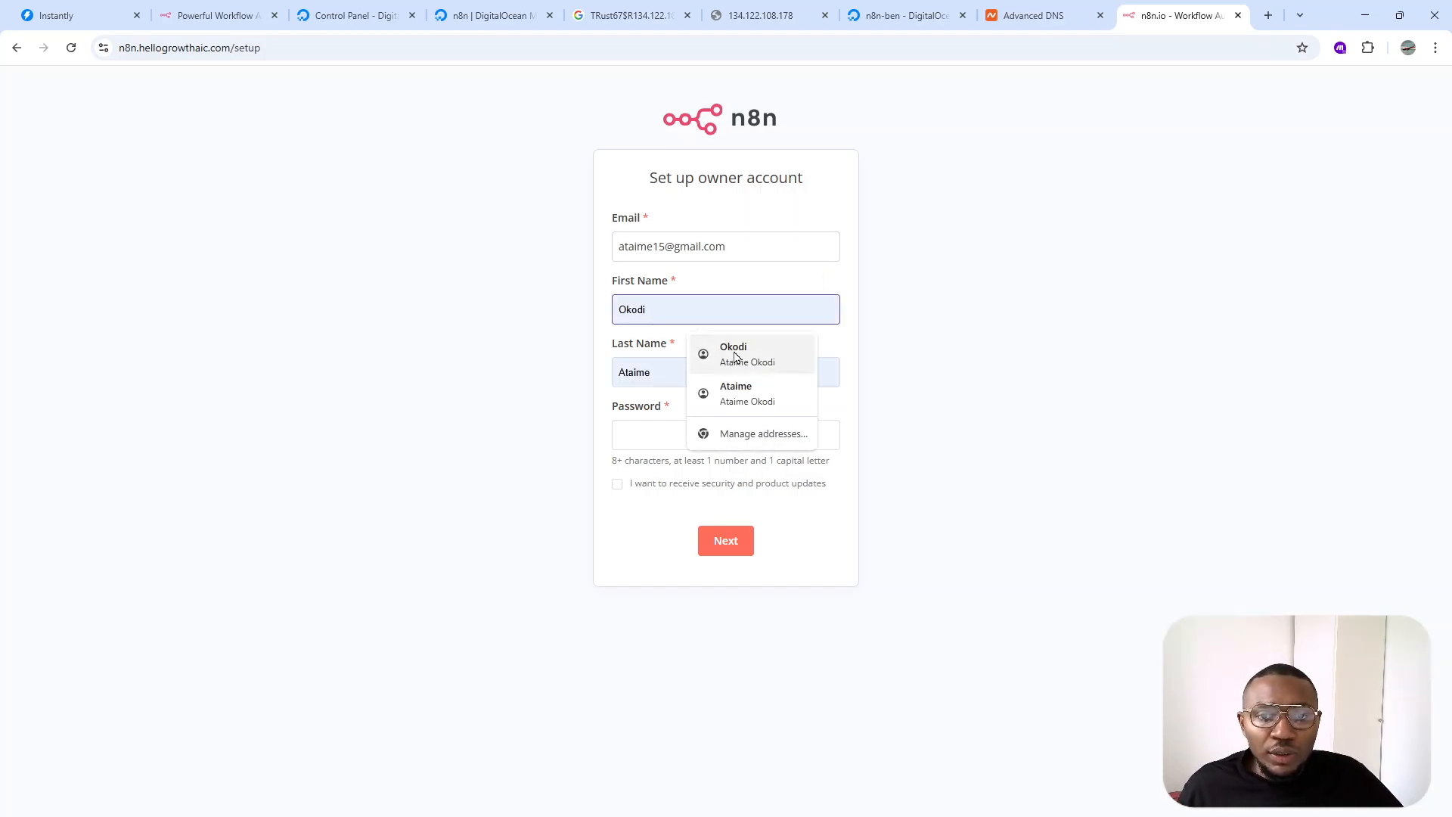
{"action": "left_click", "coordinate": [734, 352]}
{"action": "left_click", "coordinate": [699, 427]}
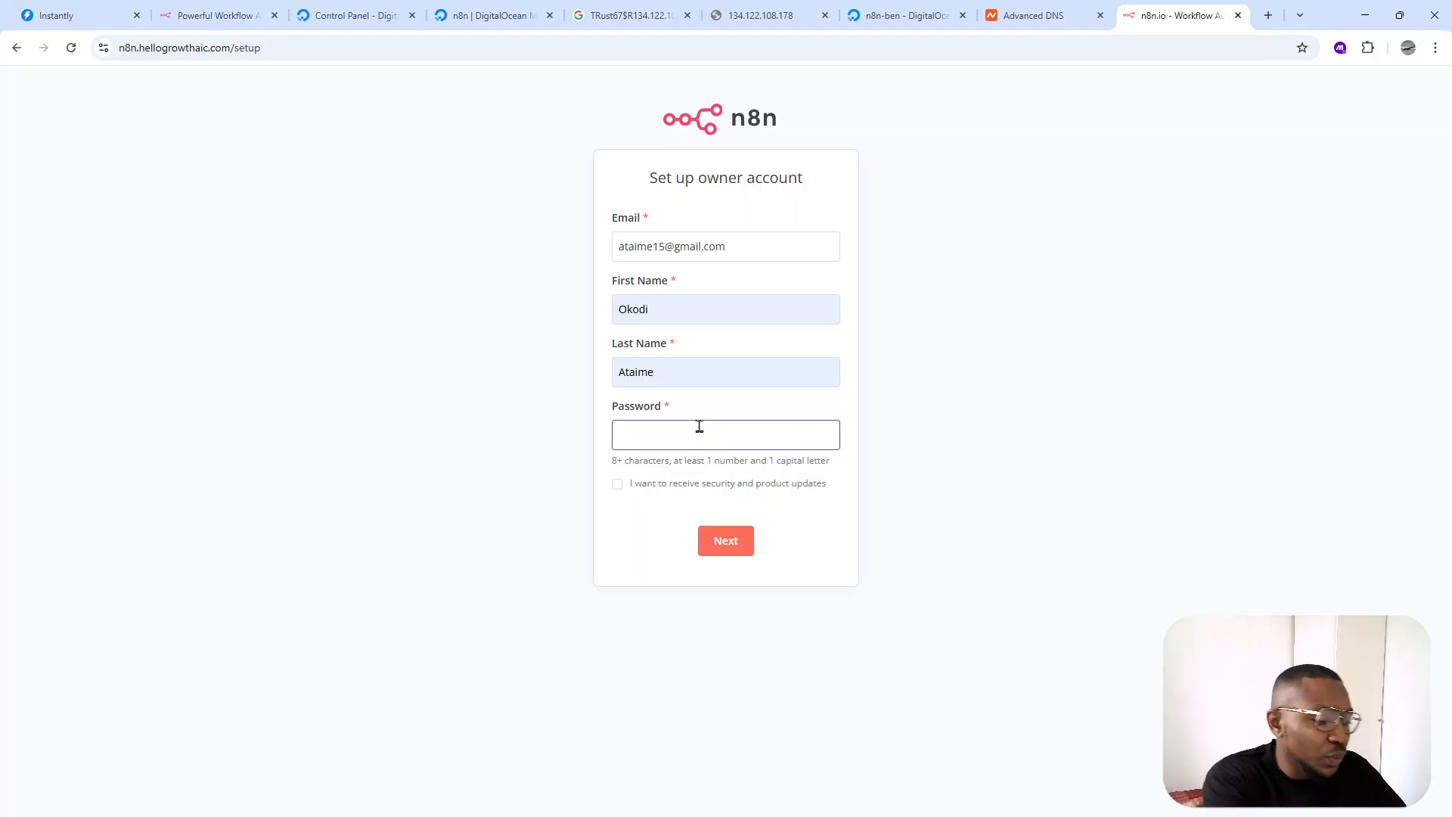
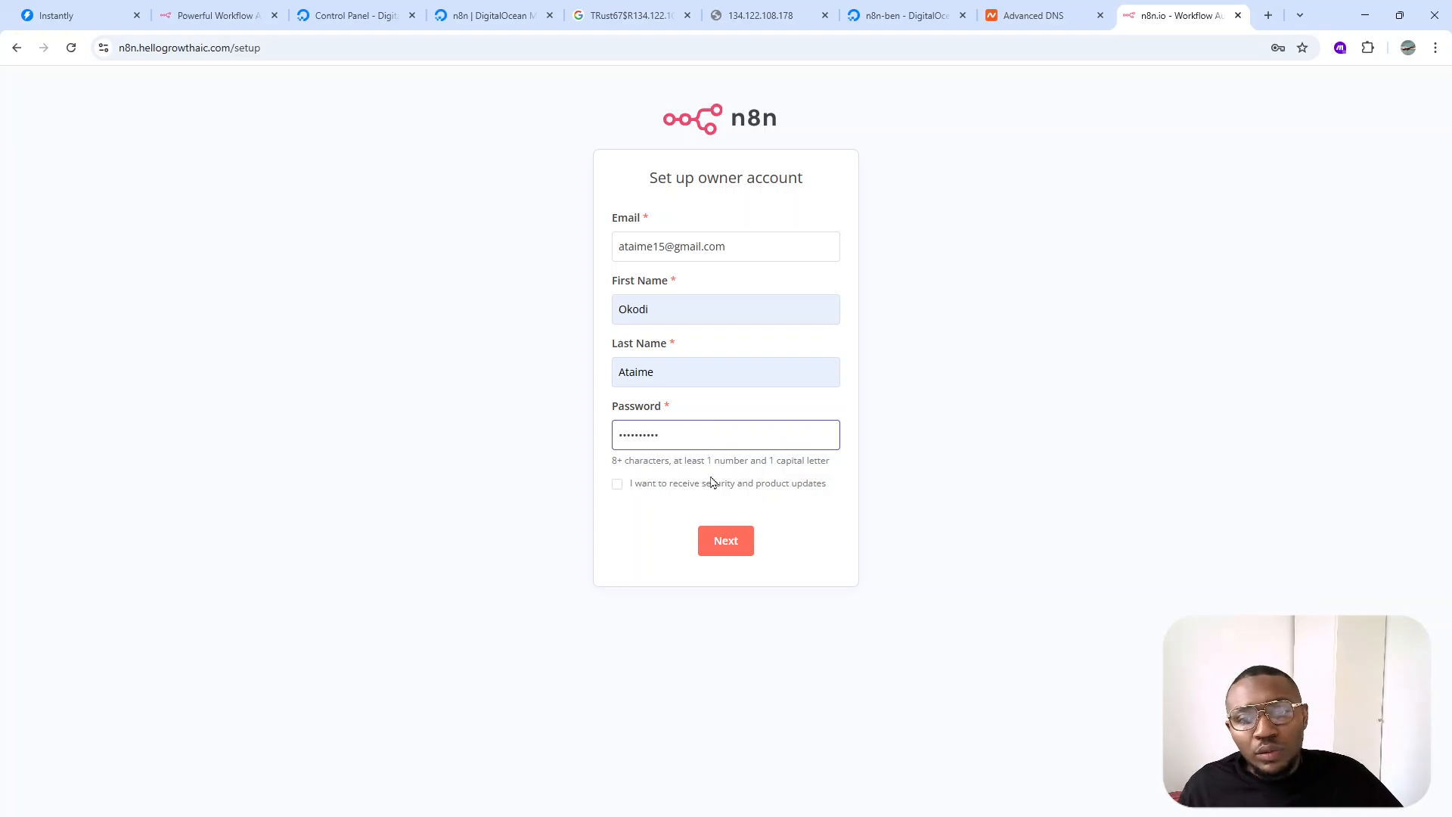
{"action": "left_click", "coordinate": [715, 538]}
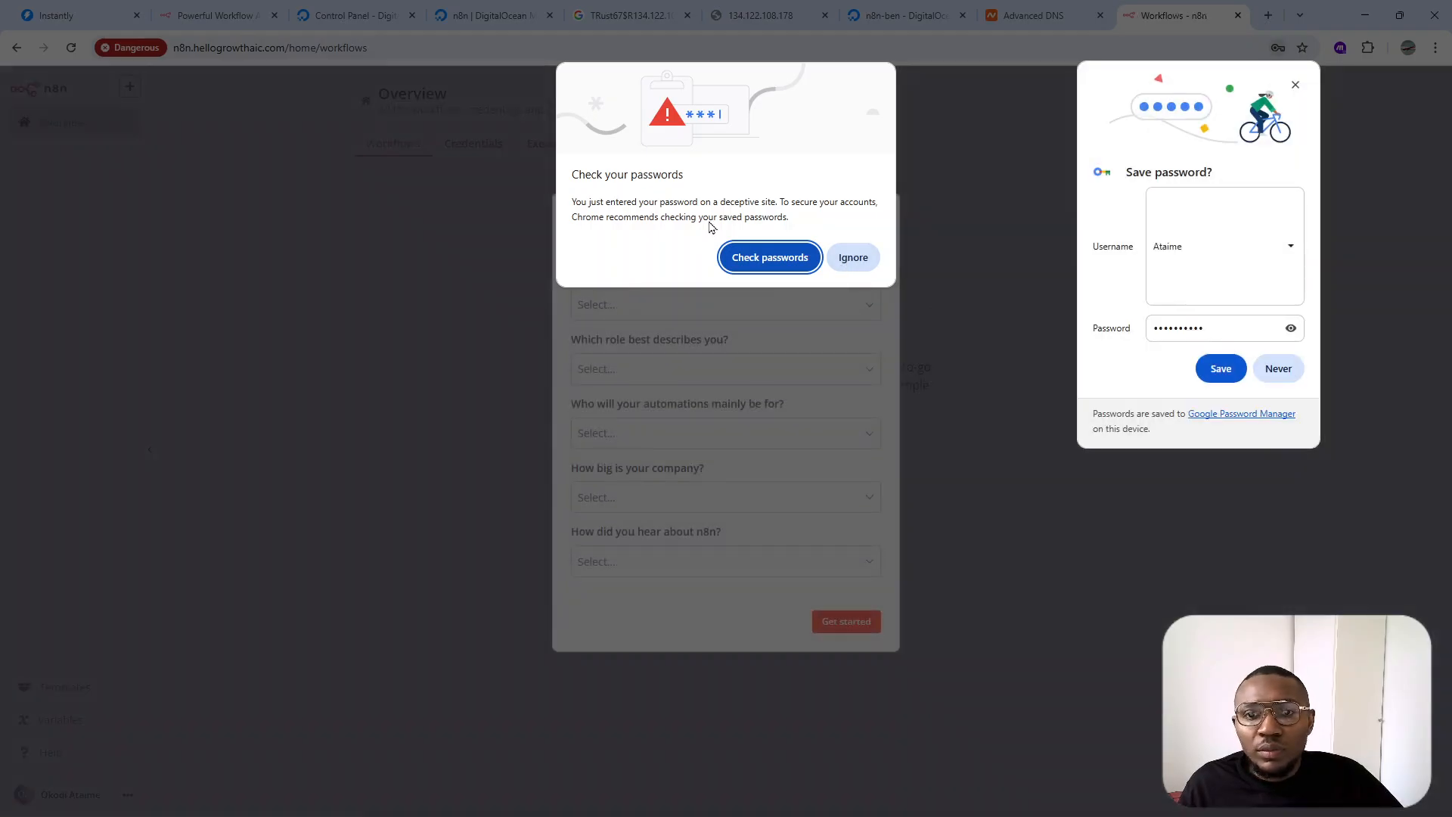
Step: Dismiss Chrome's password prompts, then answer company type Software as a service and role Customer support
{"action": "left_click", "coordinate": [846, 257]}
{"action": "left_click", "coordinate": [1278, 368]}
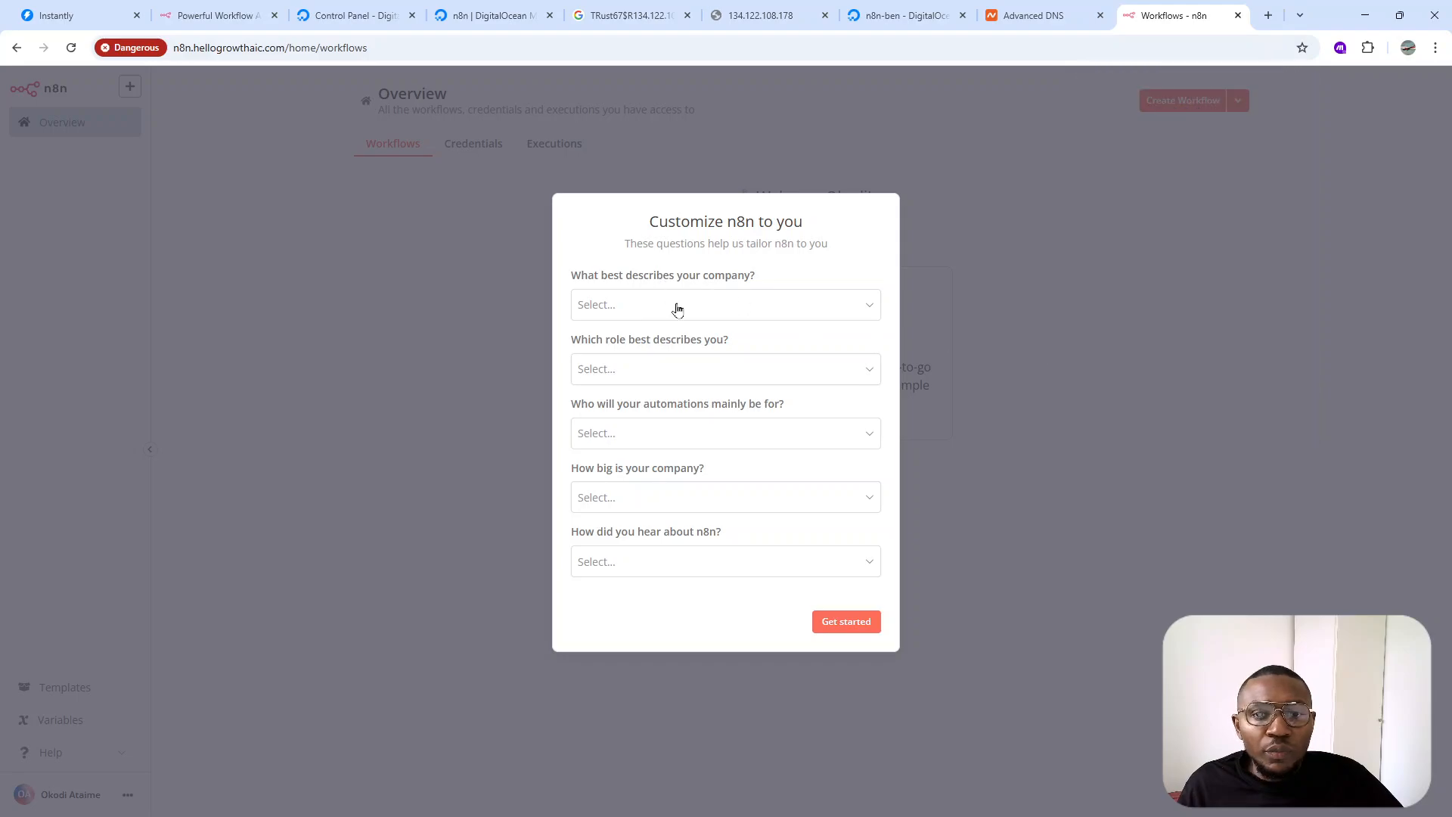
{"action": "left_click", "coordinate": [695, 306]}
{"action": "left_click", "coordinate": [693, 353]}
{"action": "left_click", "coordinate": [691, 374]}
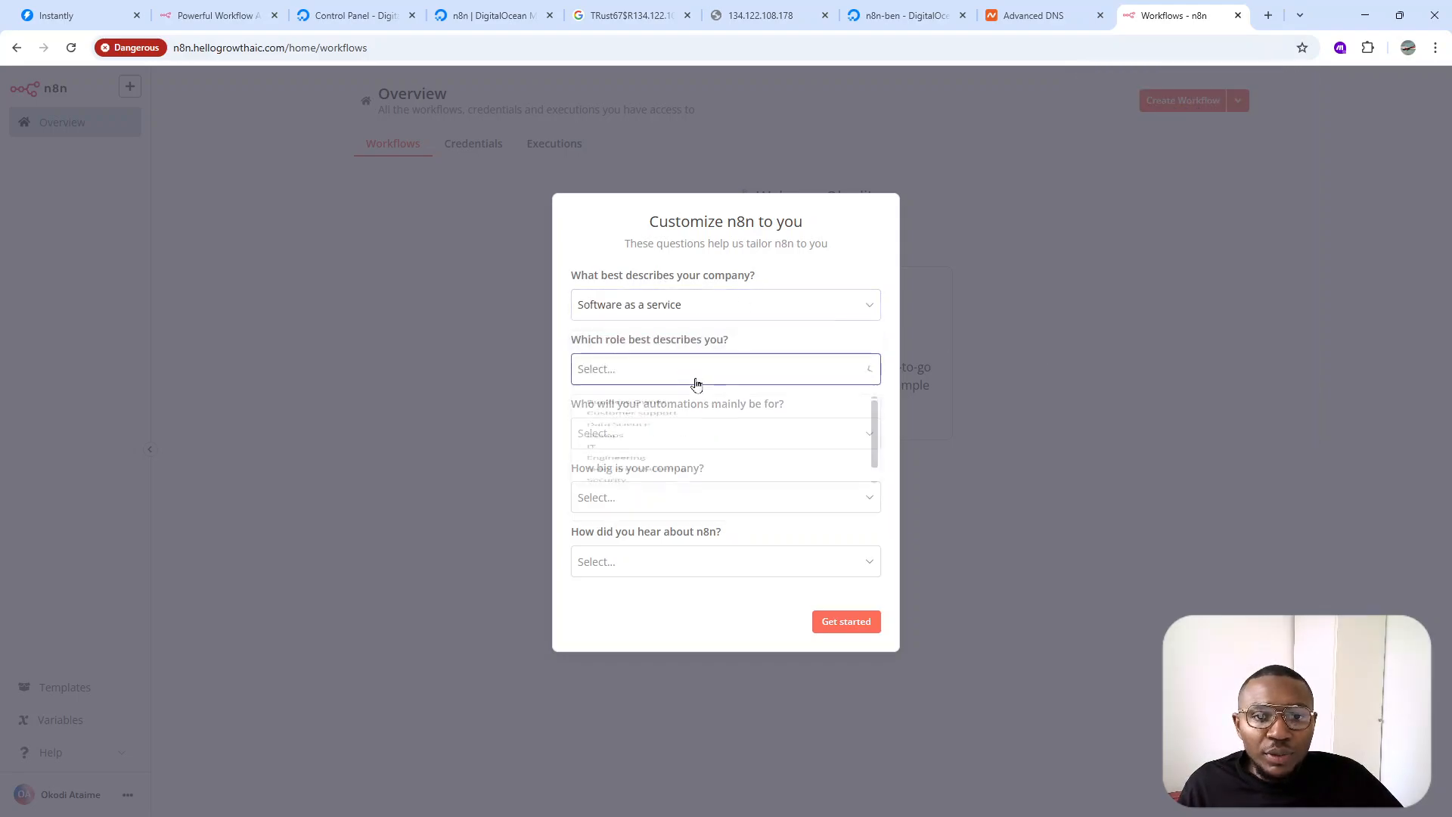
{"action": "left_click", "coordinate": [688, 439]}
Step: Answer My team, Less than 20 people and Twitter, submit the survey, and skip the licence offer
{"action": "left_click", "coordinate": [673, 441]}
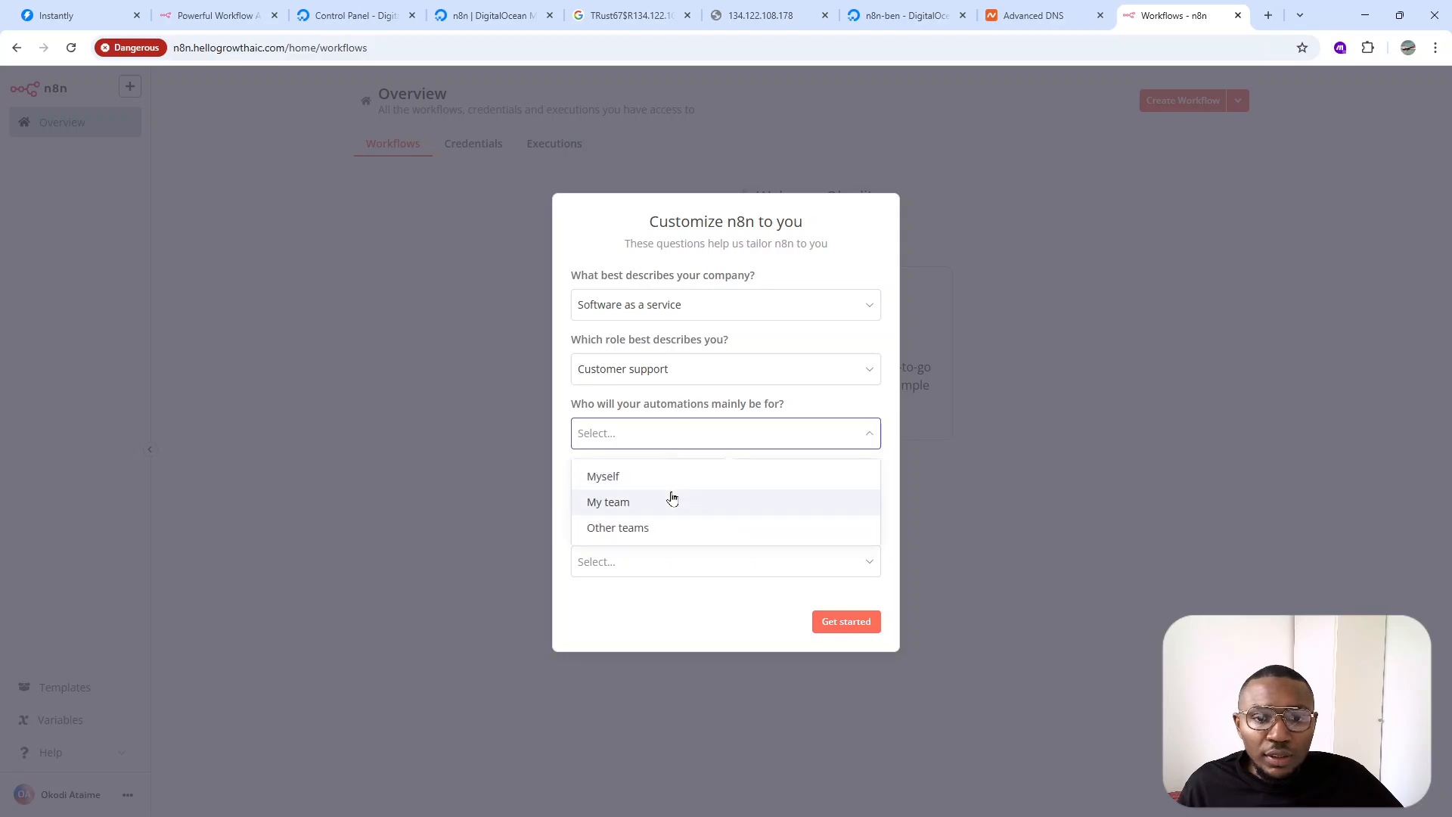
{"action": "left_click", "coordinate": [670, 499]}
{"action": "left_click", "coordinate": [670, 499]}
{"action": "left_click", "coordinate": [666, 538]}
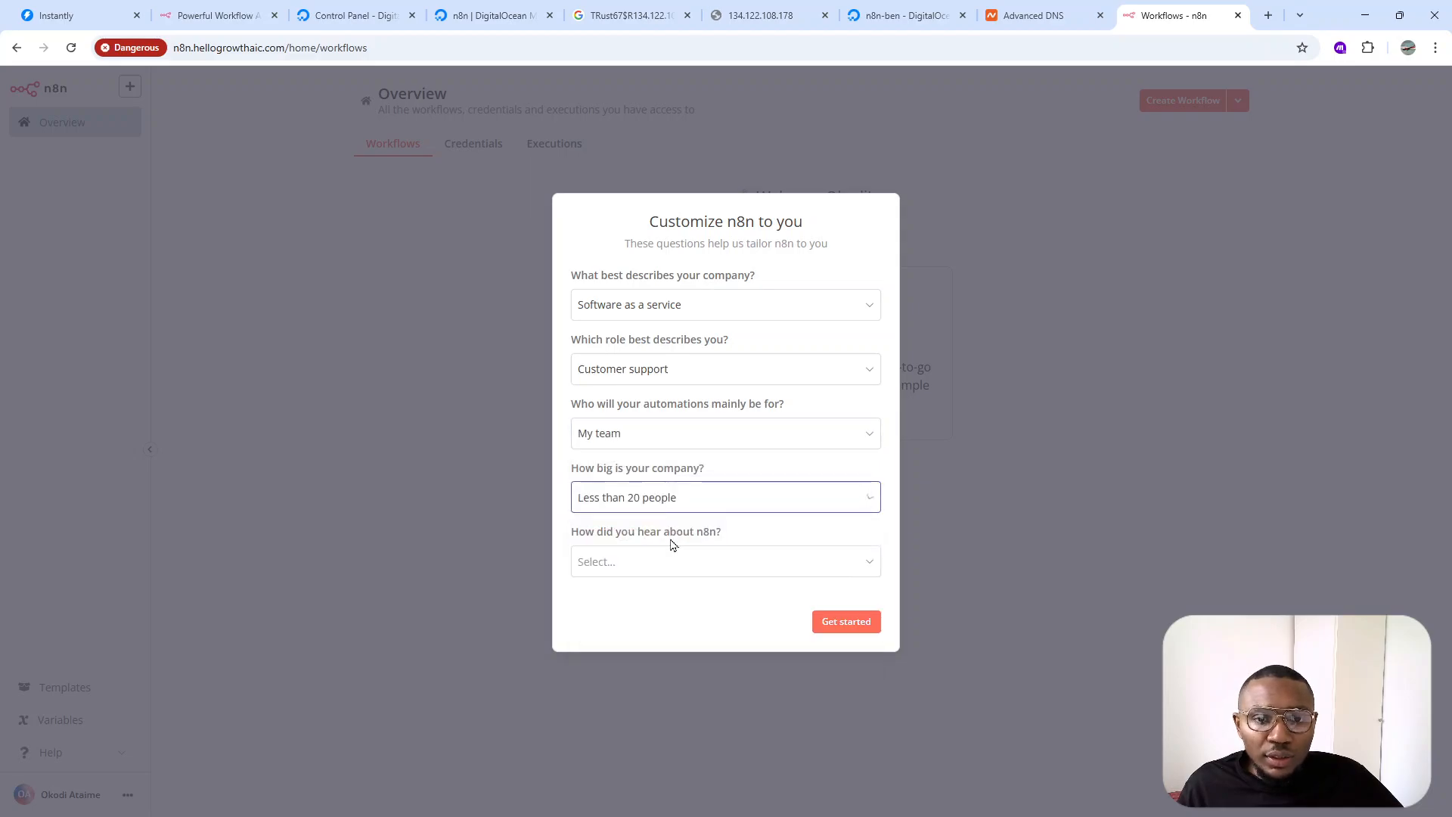
{"action": "left_click", "coordinate": [673, 568]}
{"action": "left_click", "coordinate": [706, 629]}
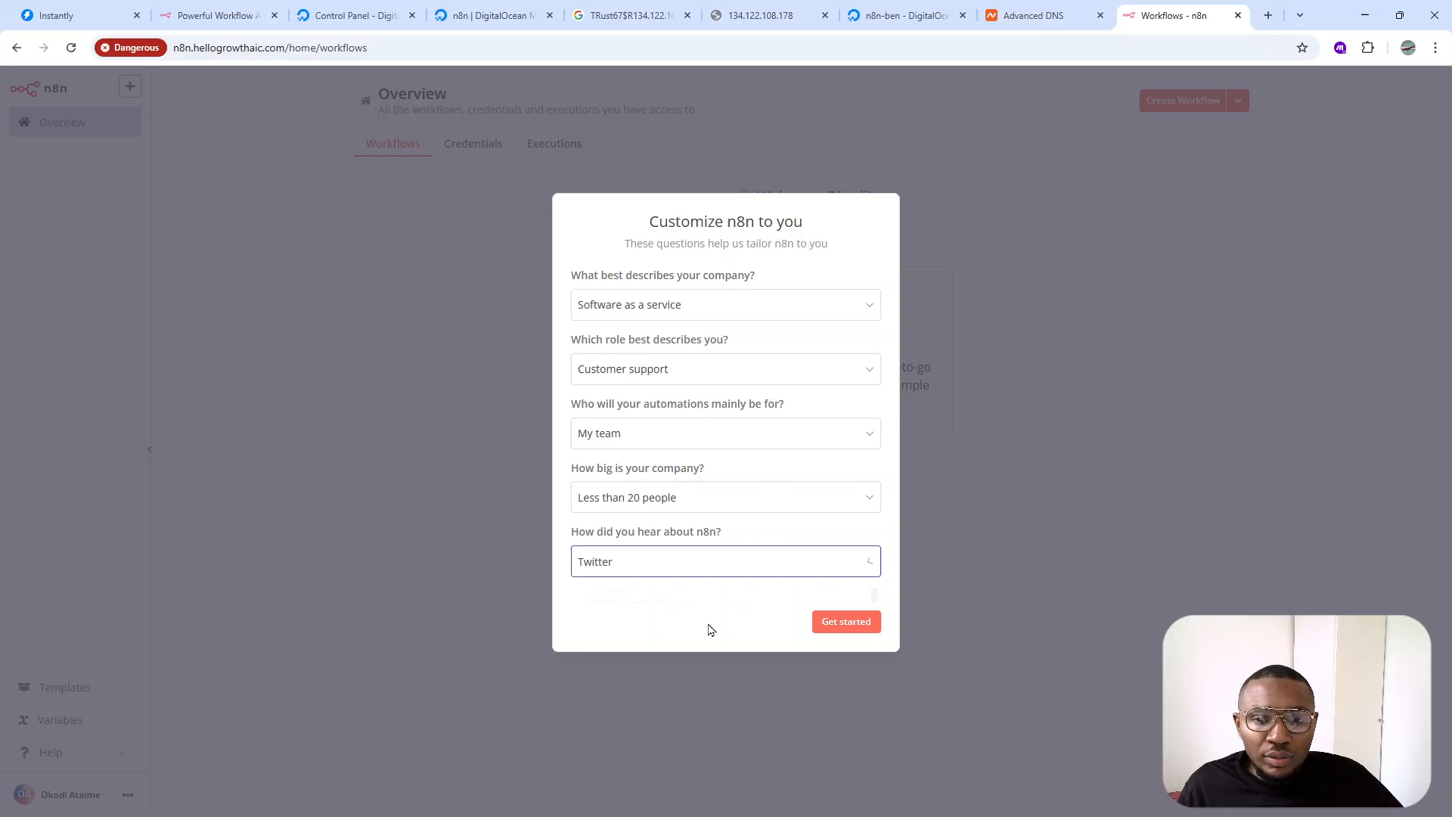
{"action": "left_click", "coordinate": [843, 620]}
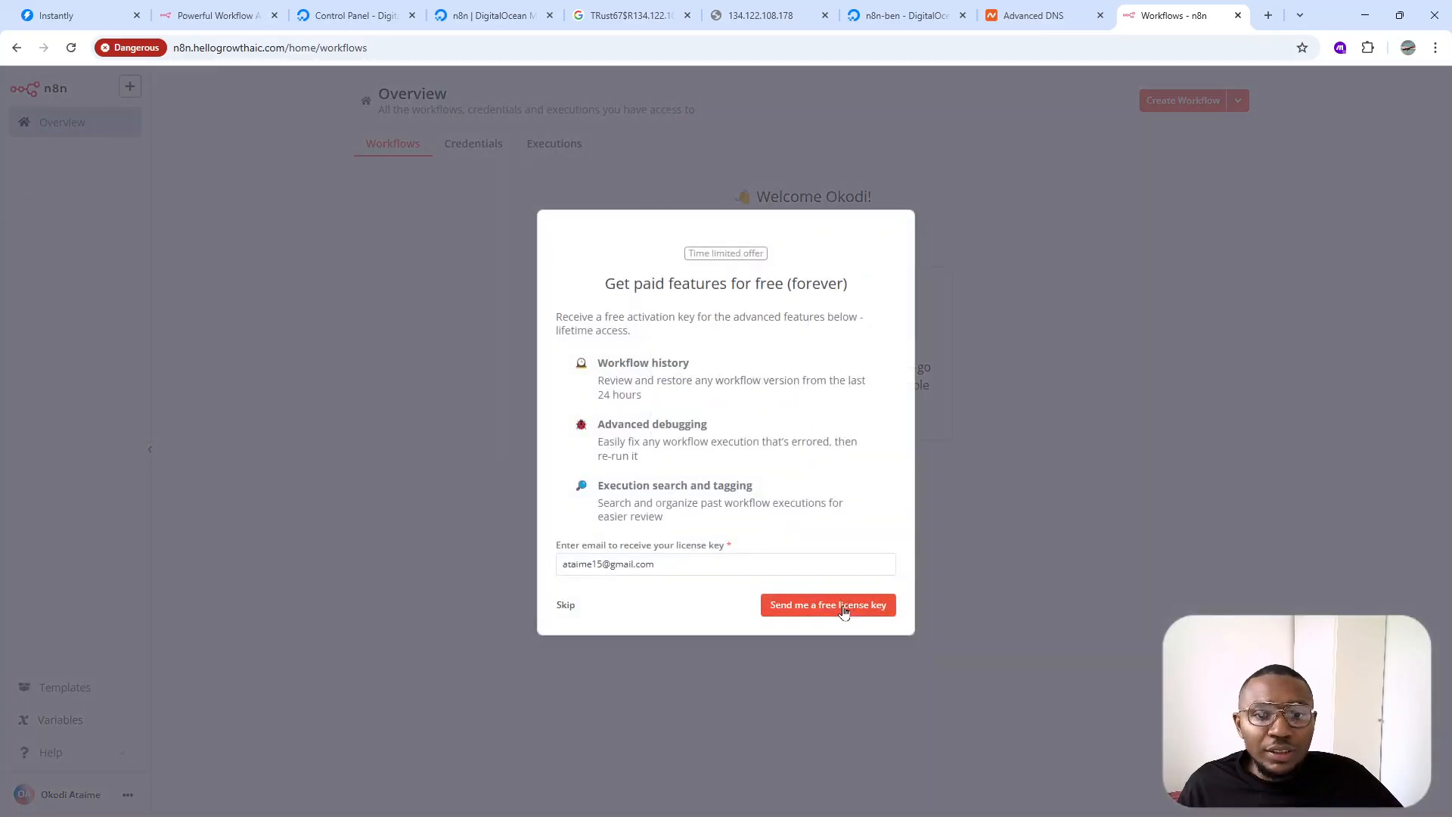
{"action": "left_click", "coordinate": [563, 608]}
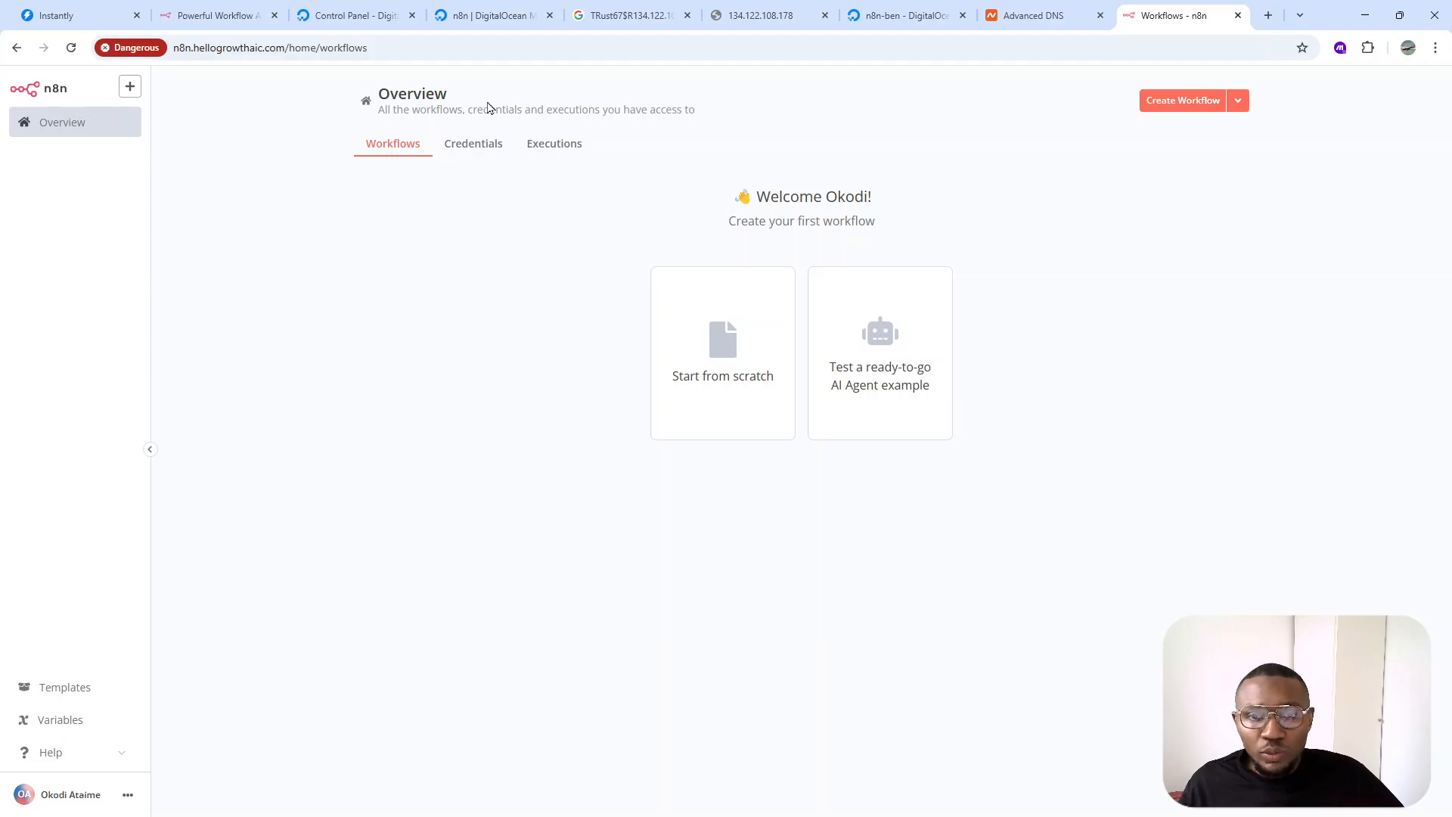
Step: Create a new blank workflow and mark the site as legitimate in Chrome's security warning
{"action": "left_click", "coordinate": [1171, 103]}
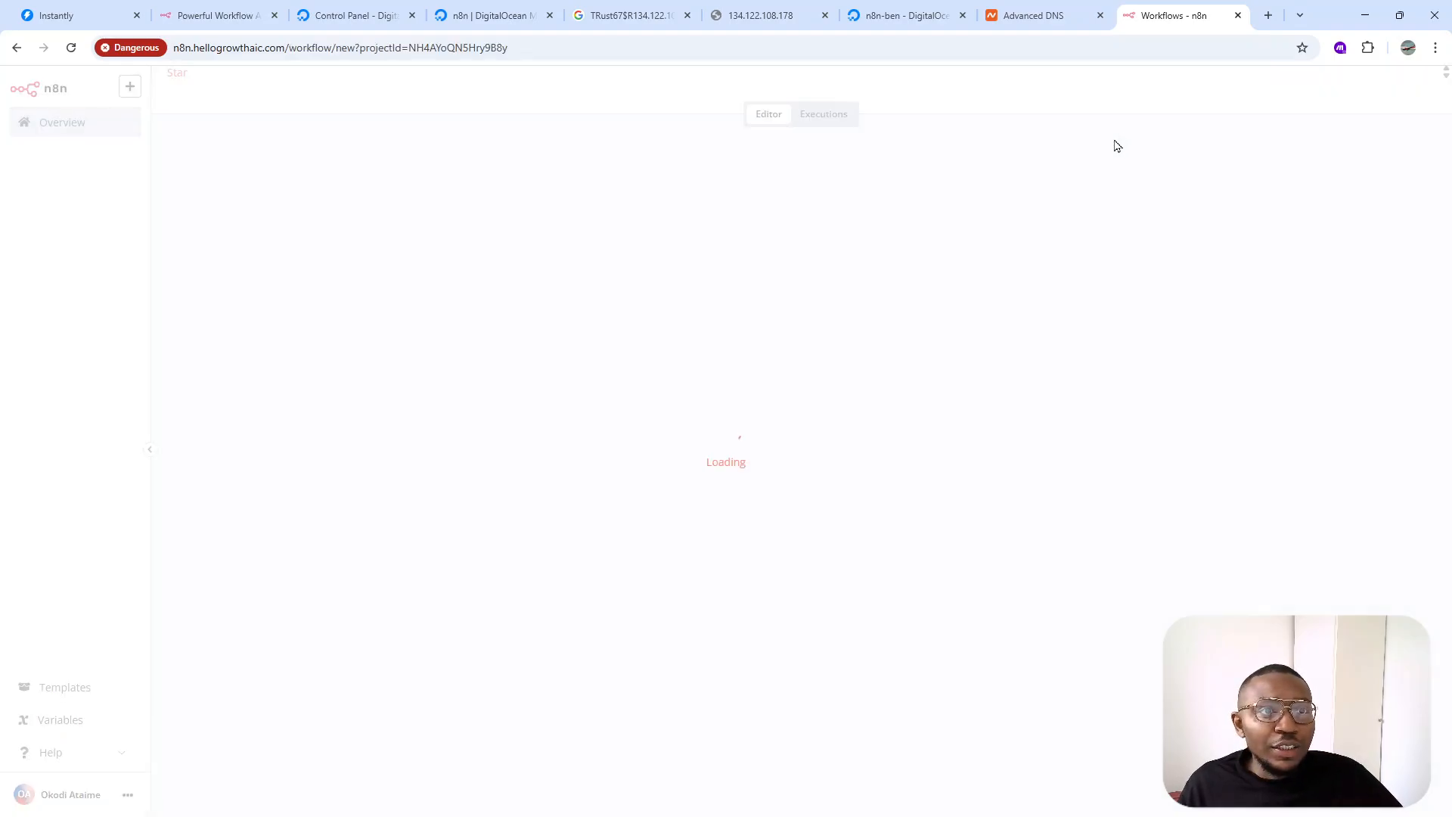
{"action": "left_click", "coordinate": [121, 49]}
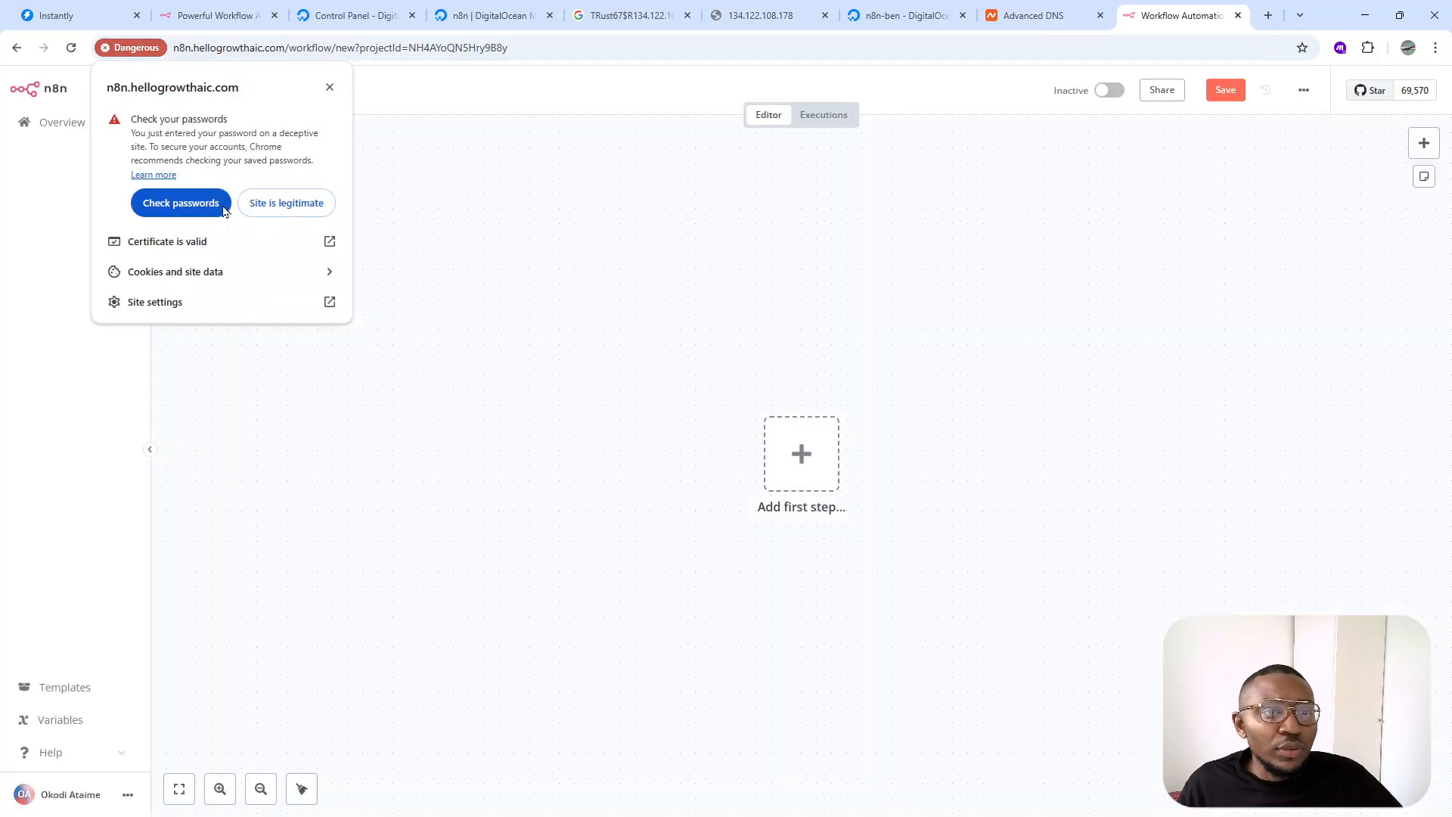
{"action": "left_click", "coordinate": [276, 204]}
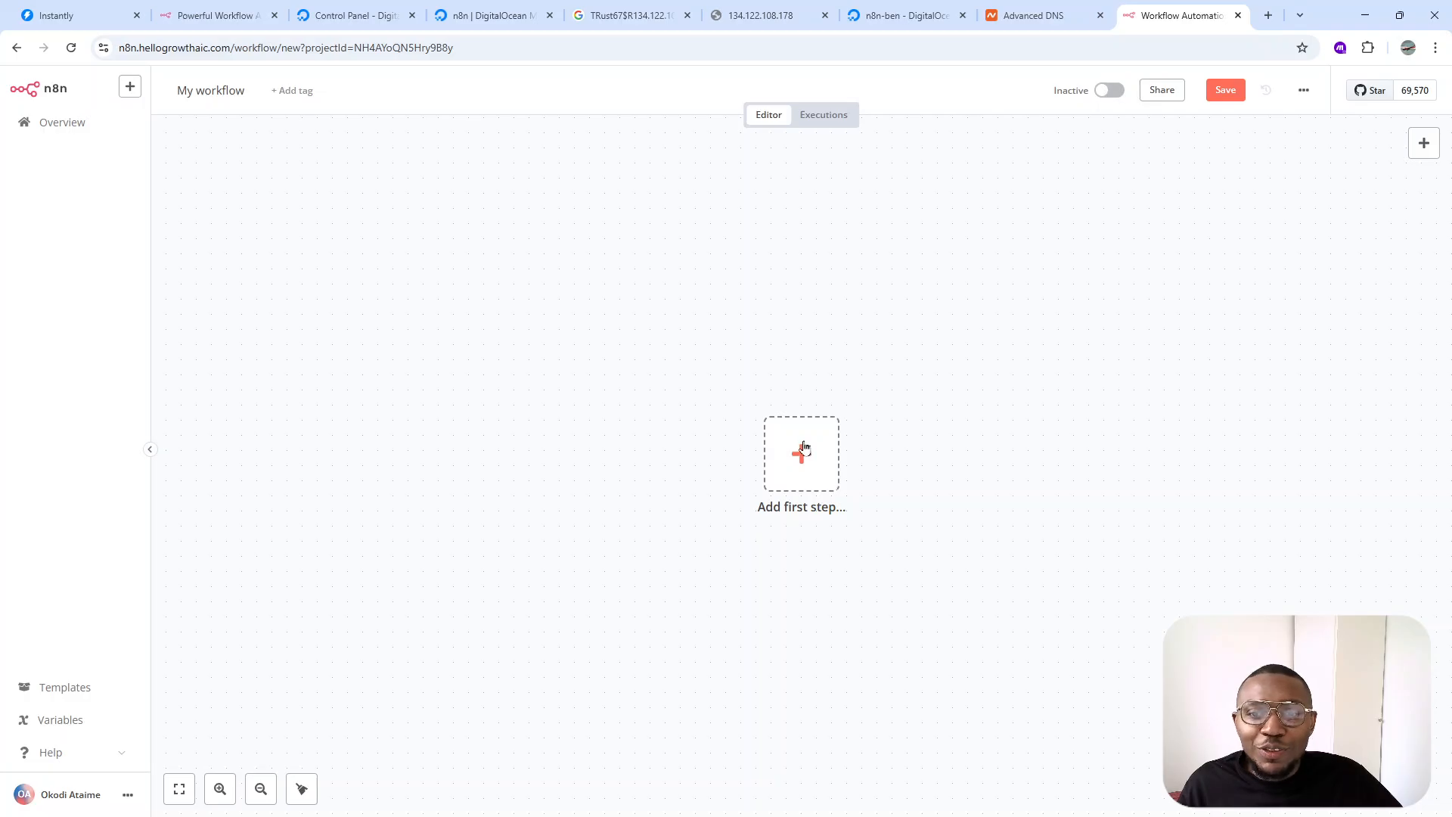
Step: Add a manual trigger node, When clicking 'Test workflow', as the first step and reposition it
{"action": "left_click_drag", "start_coordinate": [801, 450], "coordinate": [415, 291]}
{"action": "left_click", "coordinate": [415, 291]}
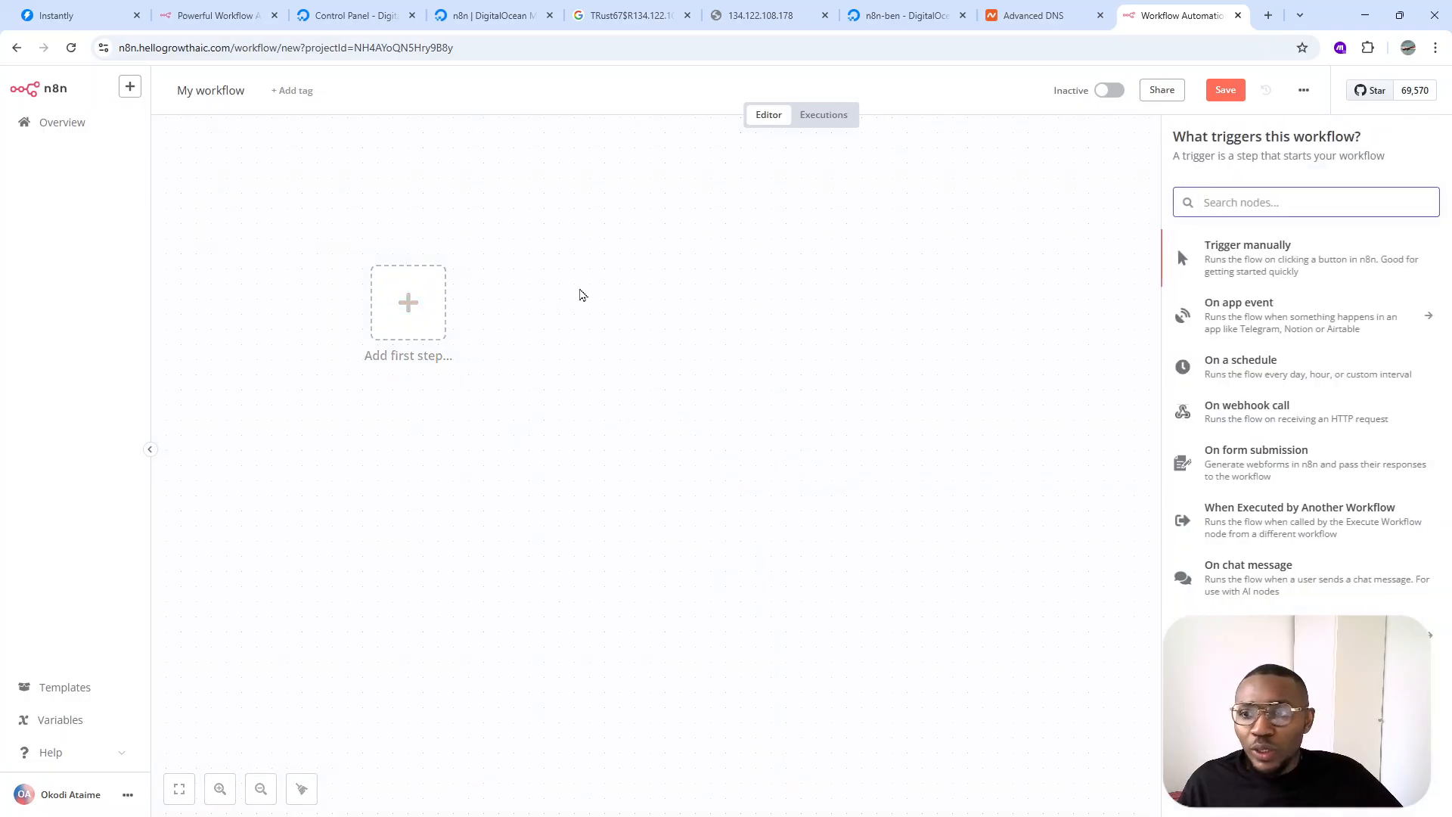
{"action": "left_click", "coordinate": [1259, 254]}
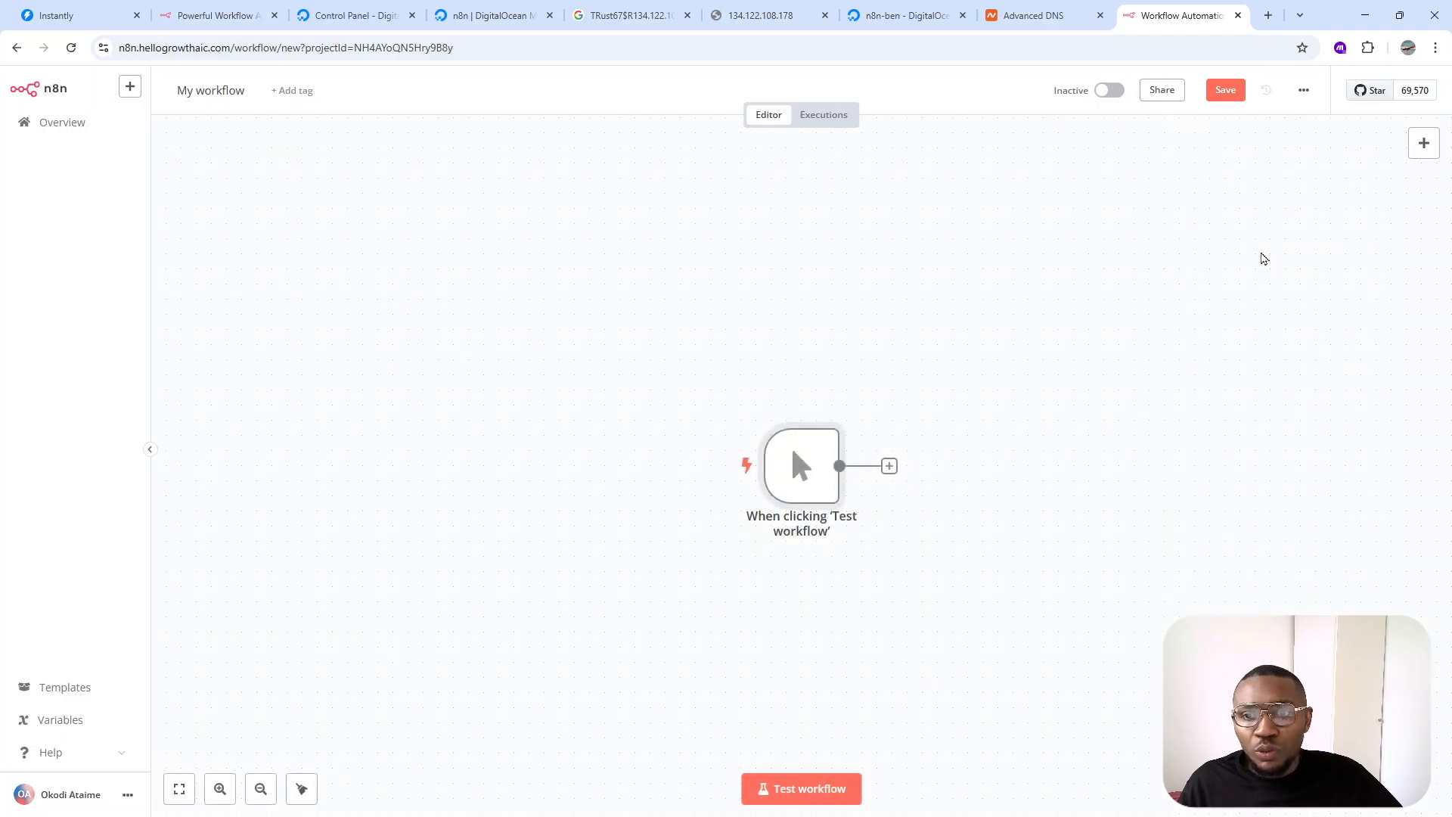
{"action": "left_click_drag", "start_coordinate": [779, 469], "coordinate": [613, 408]}
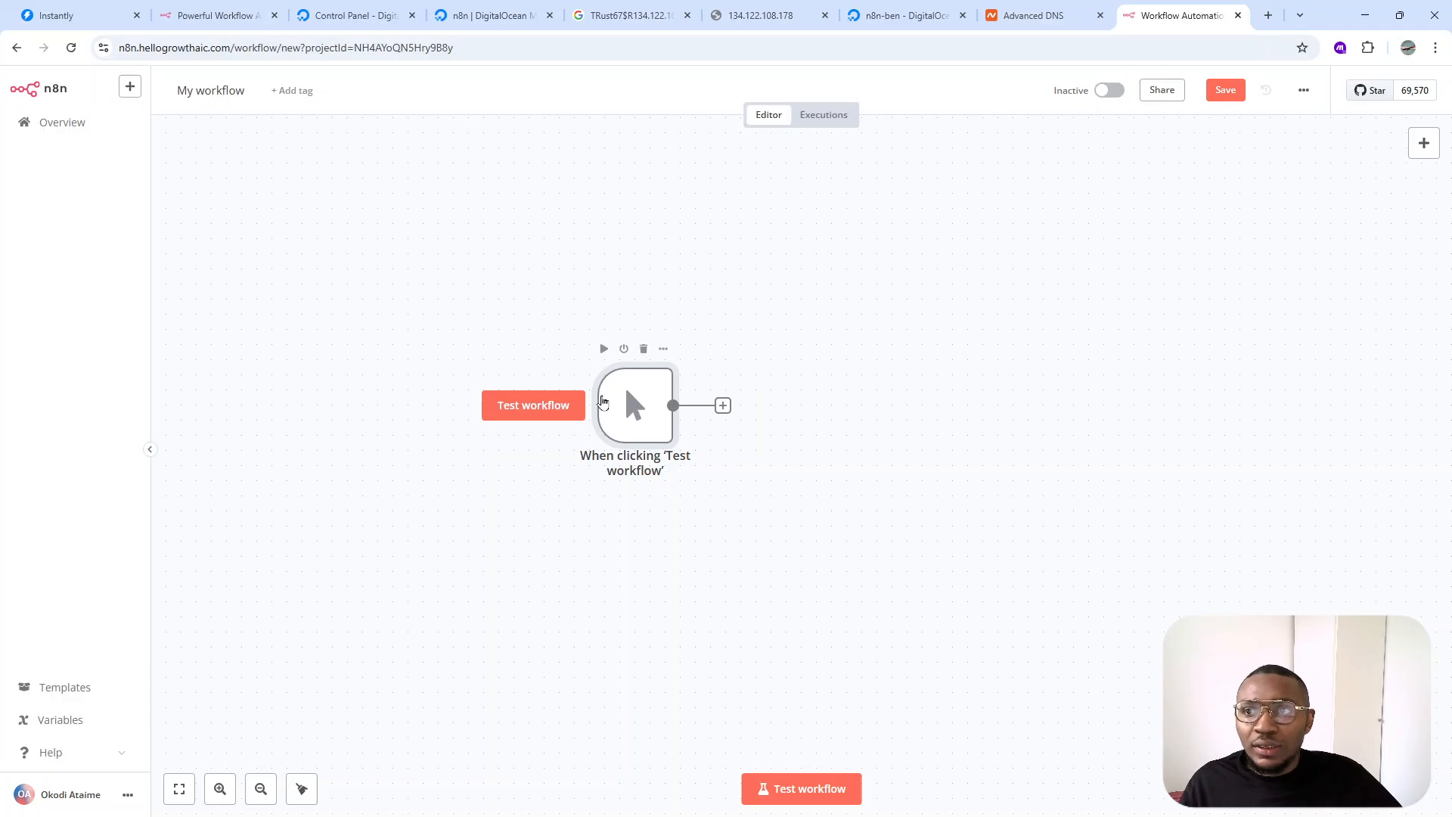